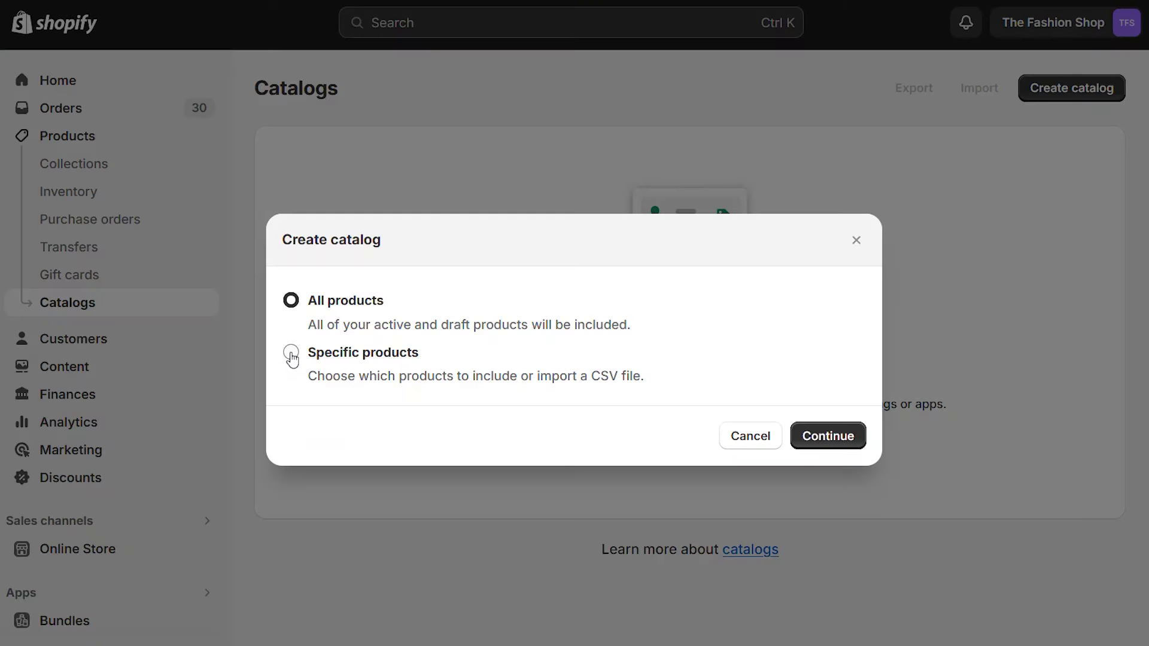
# - Create a specific-products catalog titled 'T-Shirt Only Catalog'
pyautogui.click(290, 355)
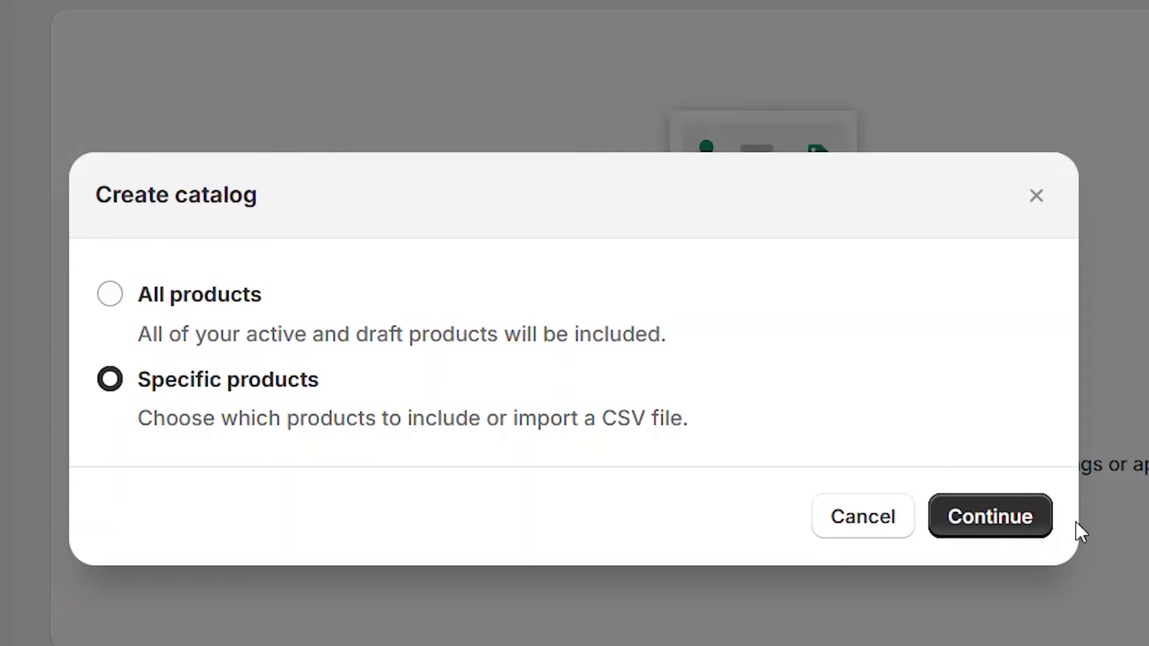
pyautogui.click(1016, 523)
pyautogui.click(295, 179)
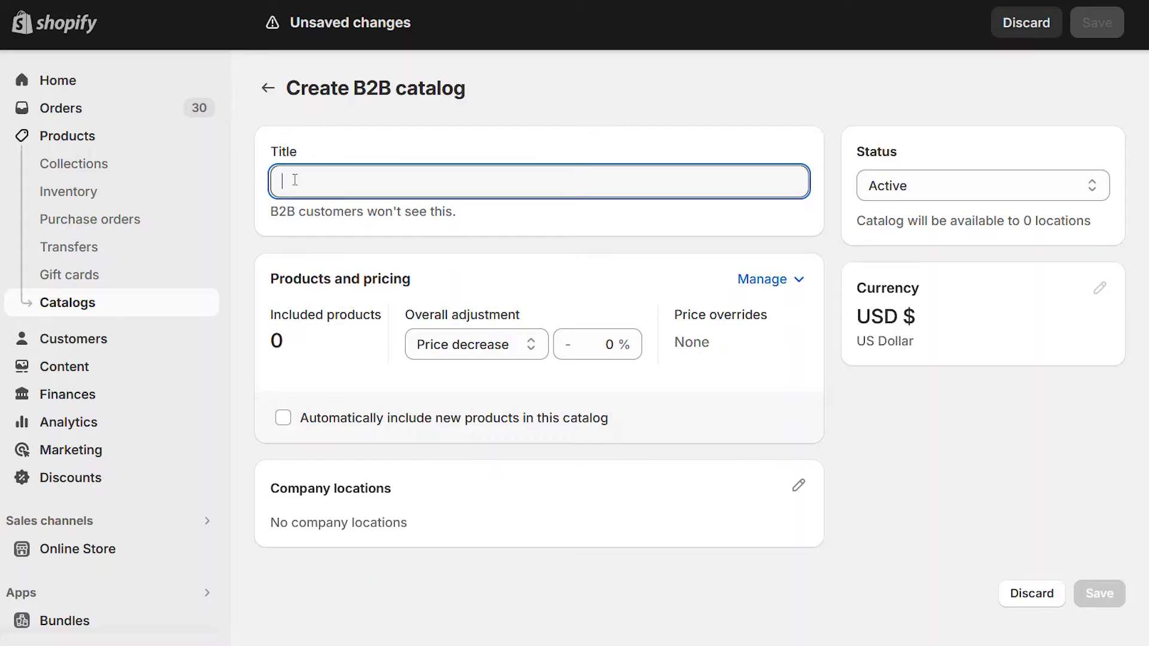
pyautogui.write('T-Shir')
pyautogui.write('t ')
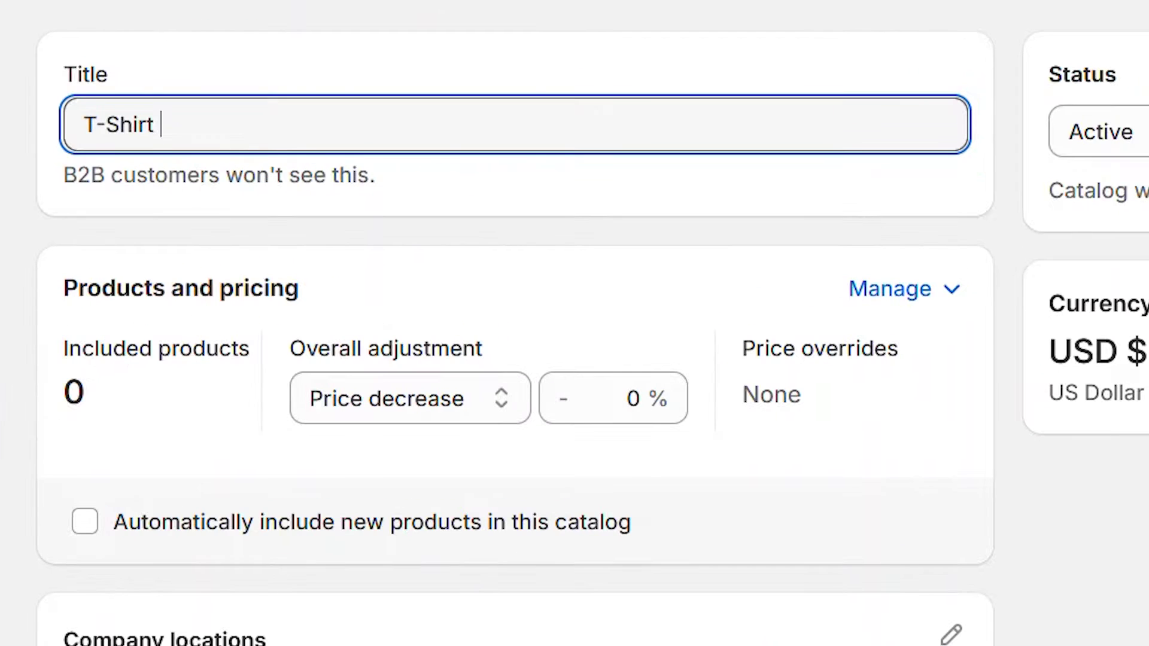
pyautogui.write('Only Catalog')
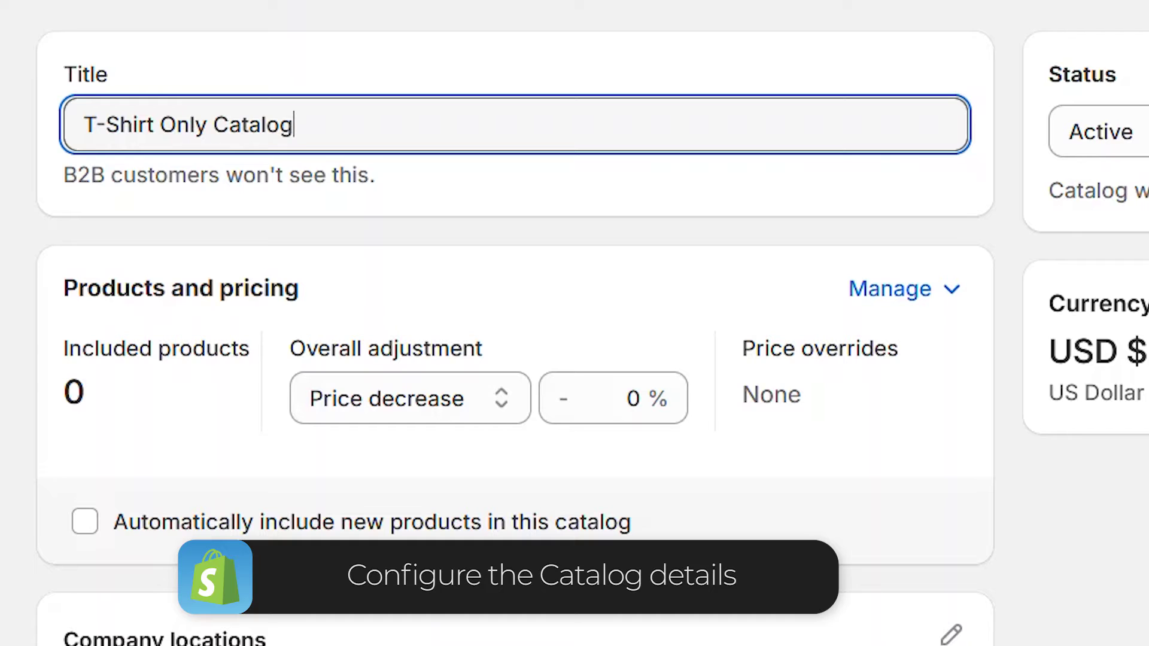
pyautogui.click(1122, 600)
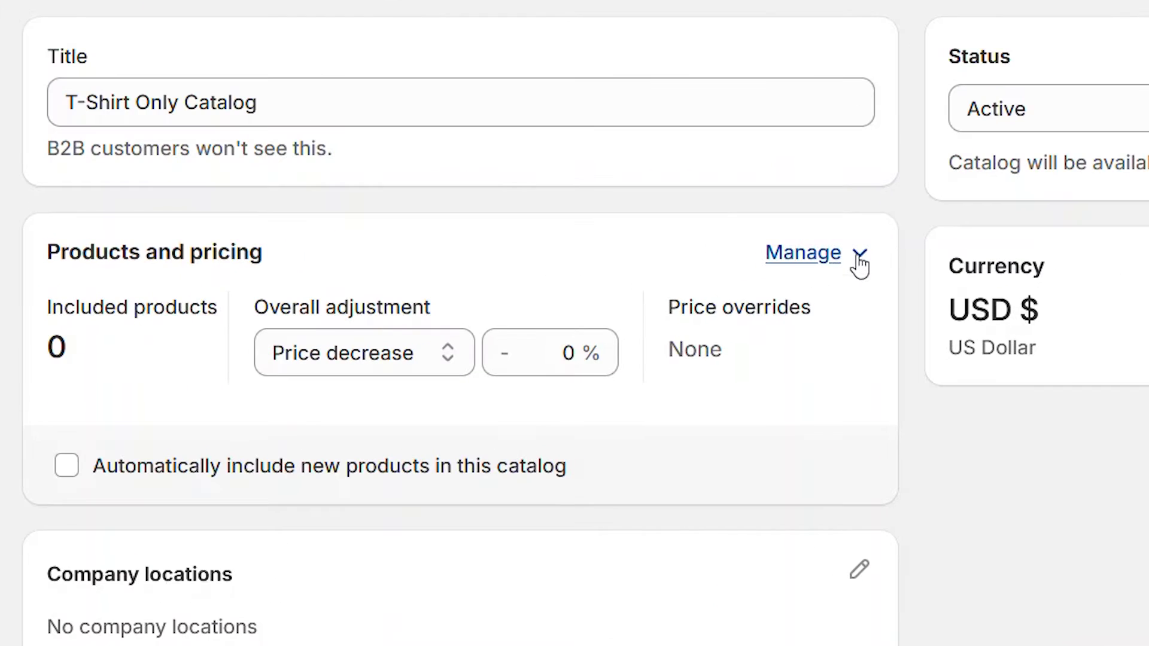
# - Save the new catalog and go to its products and pricing page
pyautogui.click(799, 285)
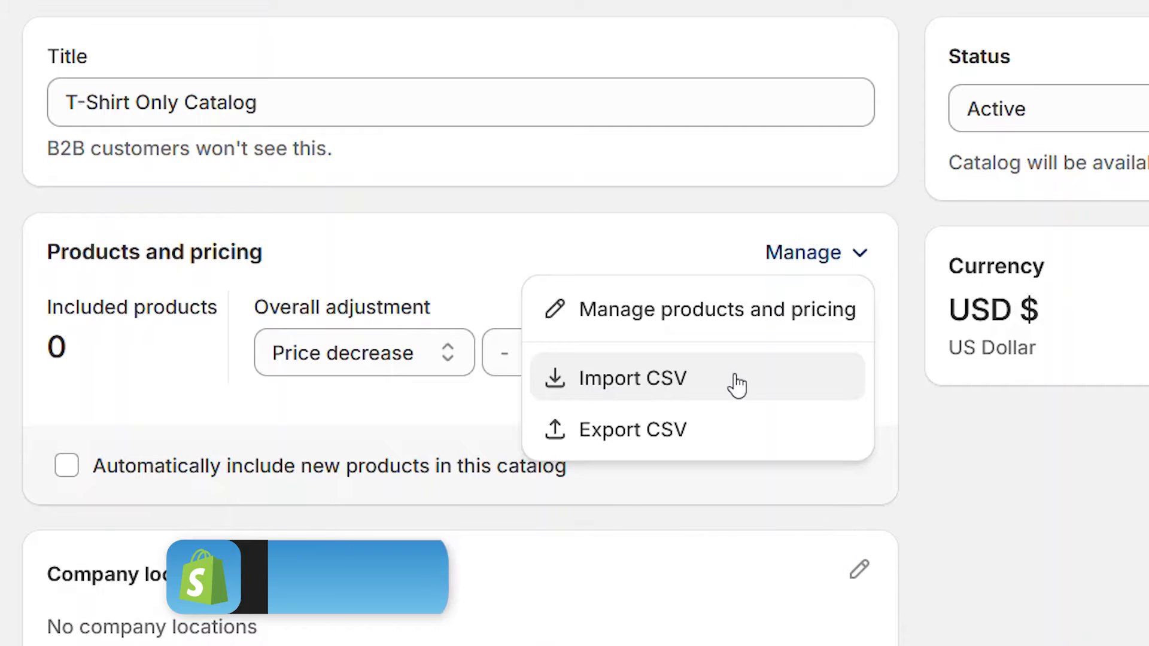
pyautogui.click(702, 319)
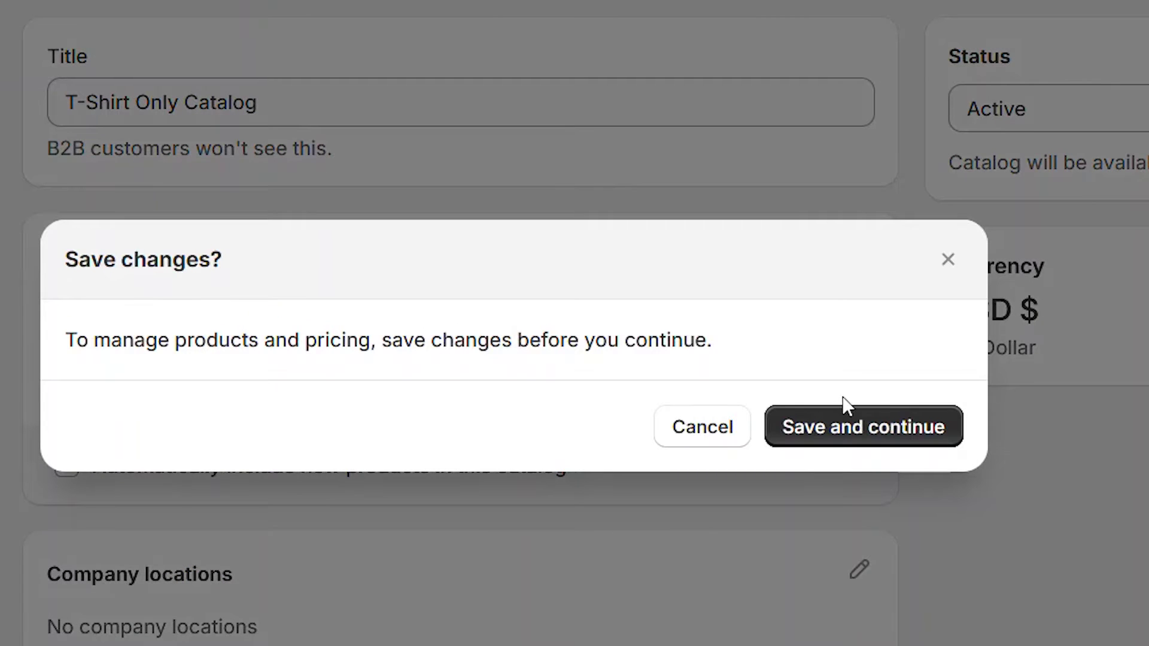
pyautogui.click(859, 430)
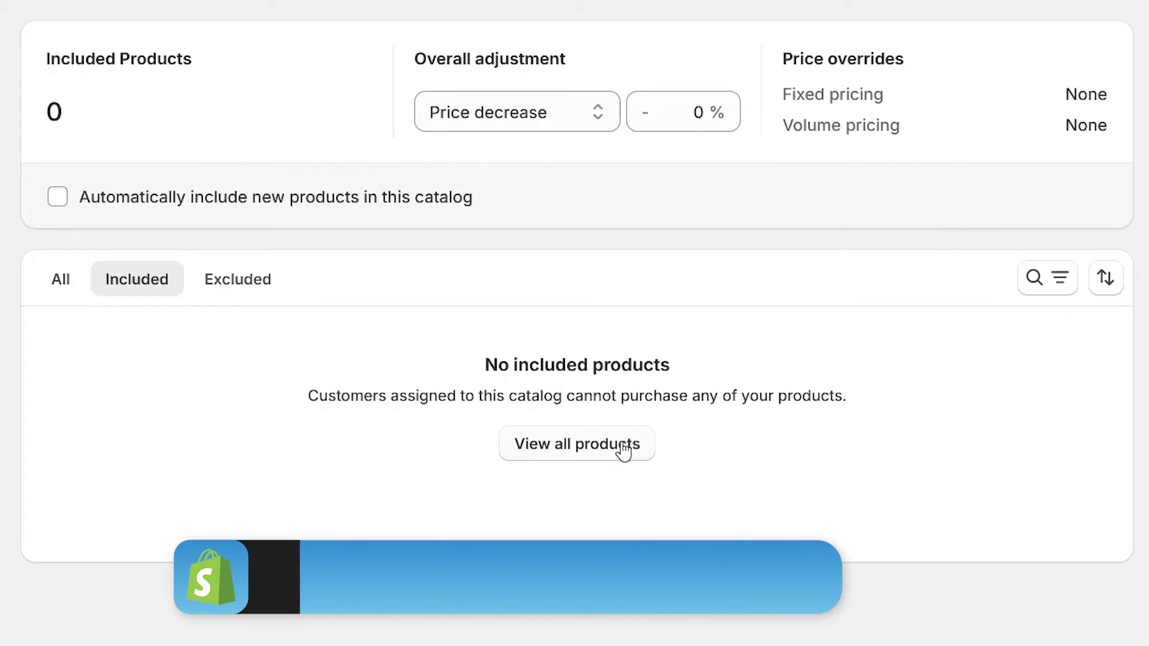
# - List all store products and search for 'bear' to locate the shirts
pyautogui.click(623, 450)
pyautogui.scroll(-15, 608, 444)
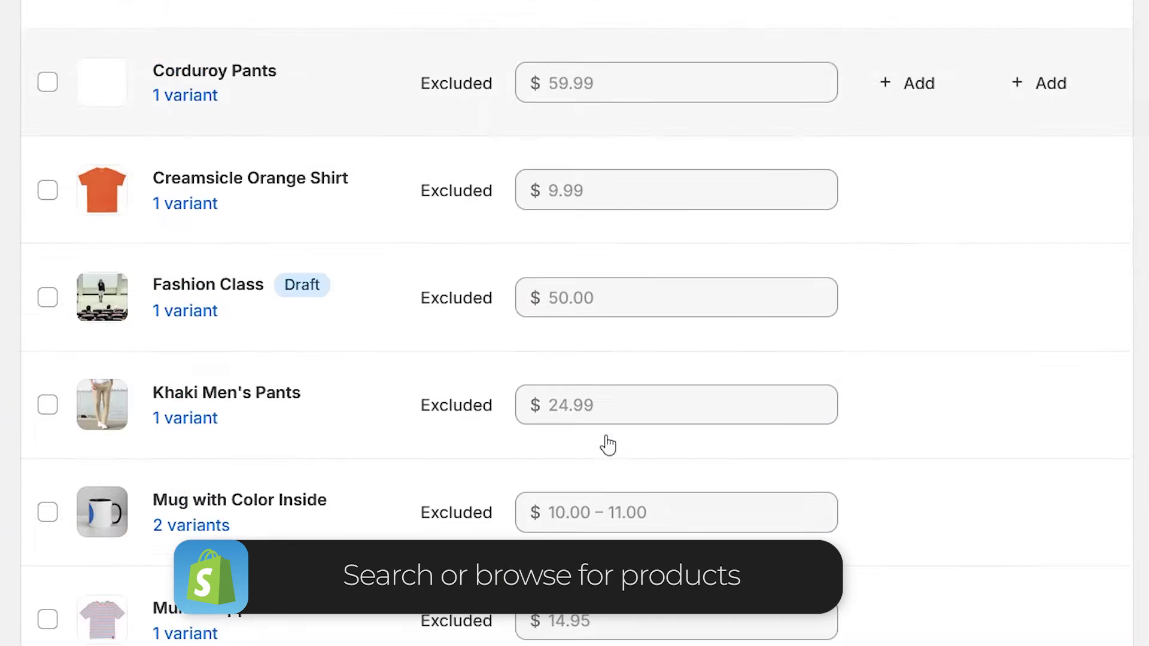
pyautogui.scroll(8, 214, 438)
pyautogui.scroll(5, 213, 438)
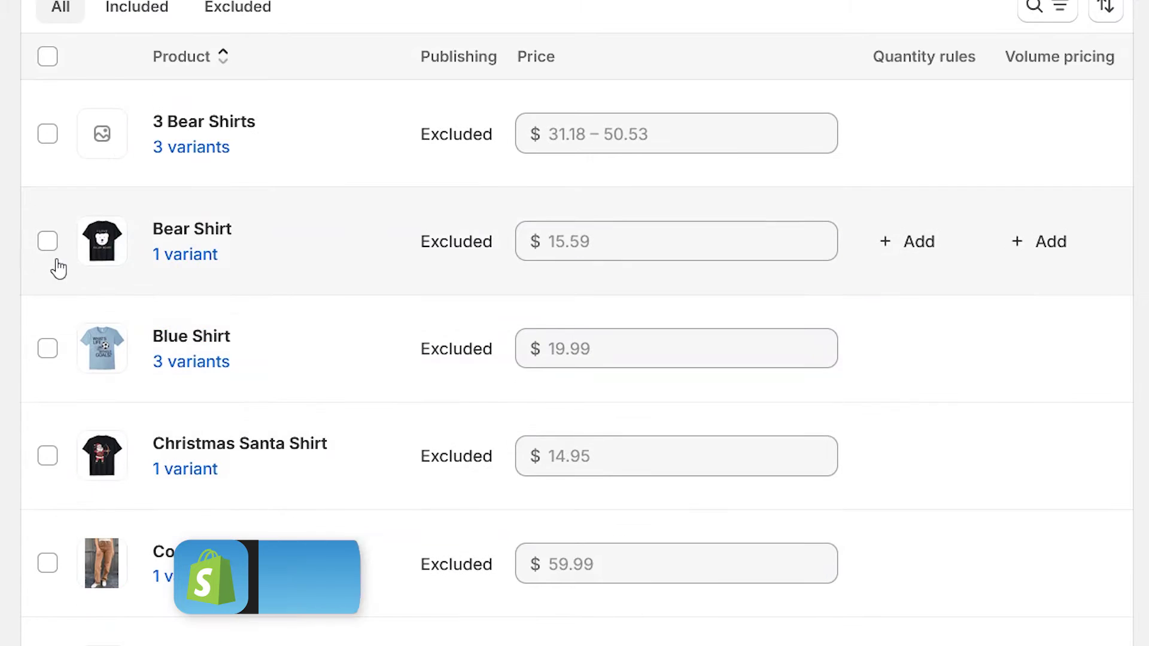
pyautogui.click(48, 243)
pyautogui.click(48, 349)
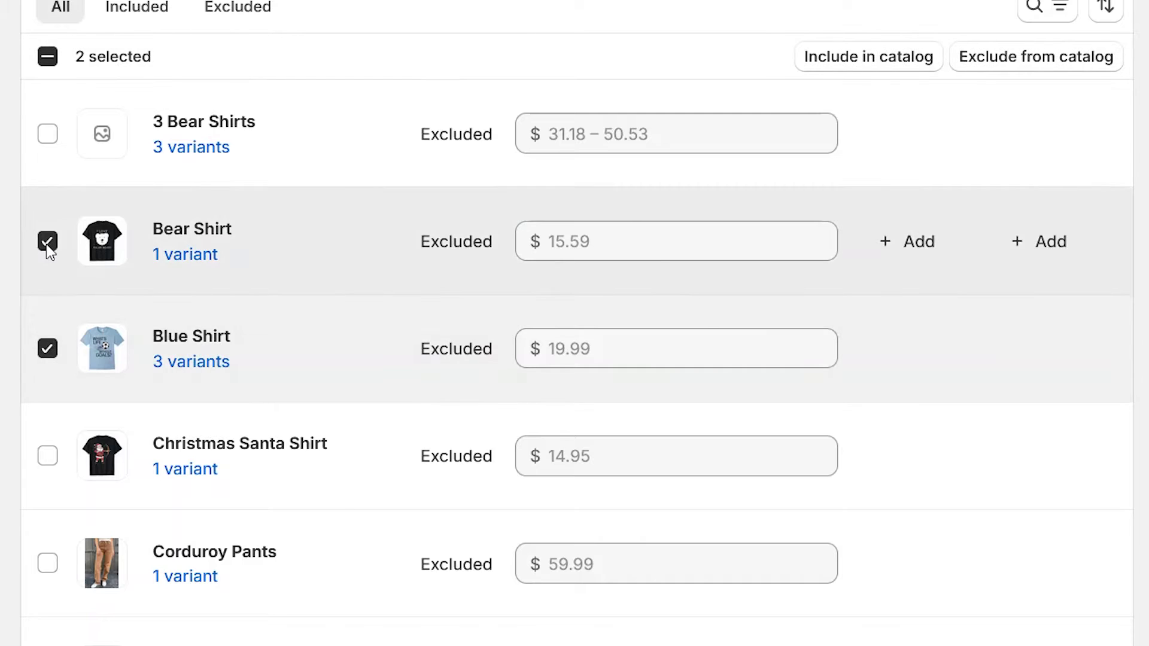
pyautogui.click(48, 242)
pyautogui.click(48, 349)
pyautogui.scroll(4, 46, 350)
pyautogui.click(1040, 281)
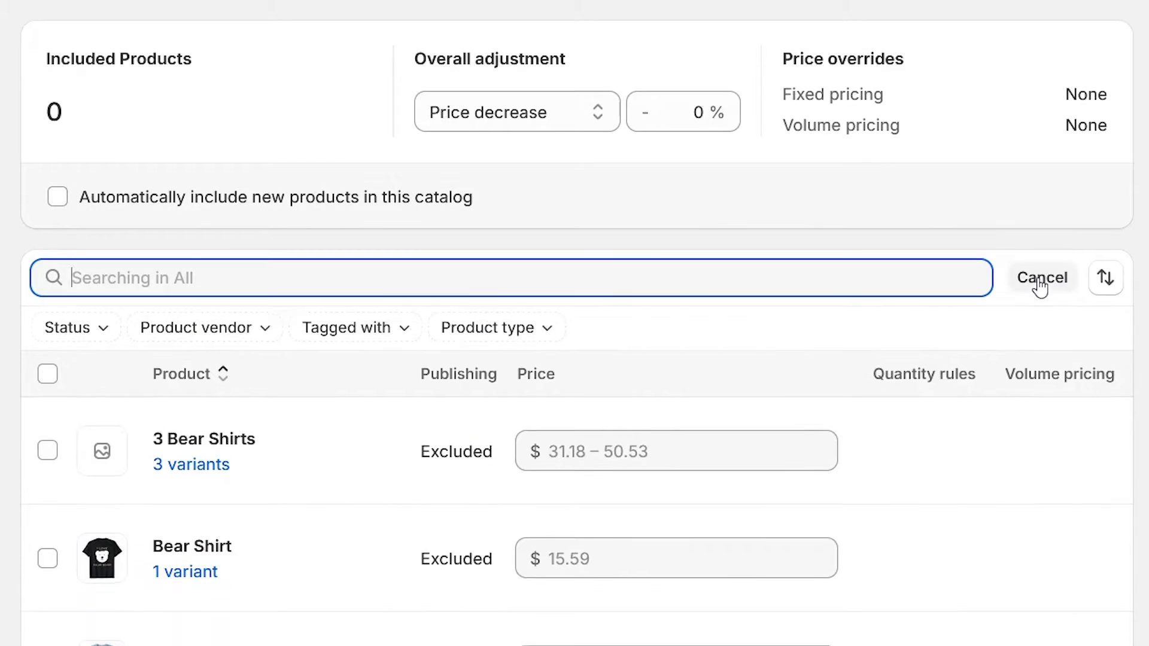
pyautogui.write('bear')
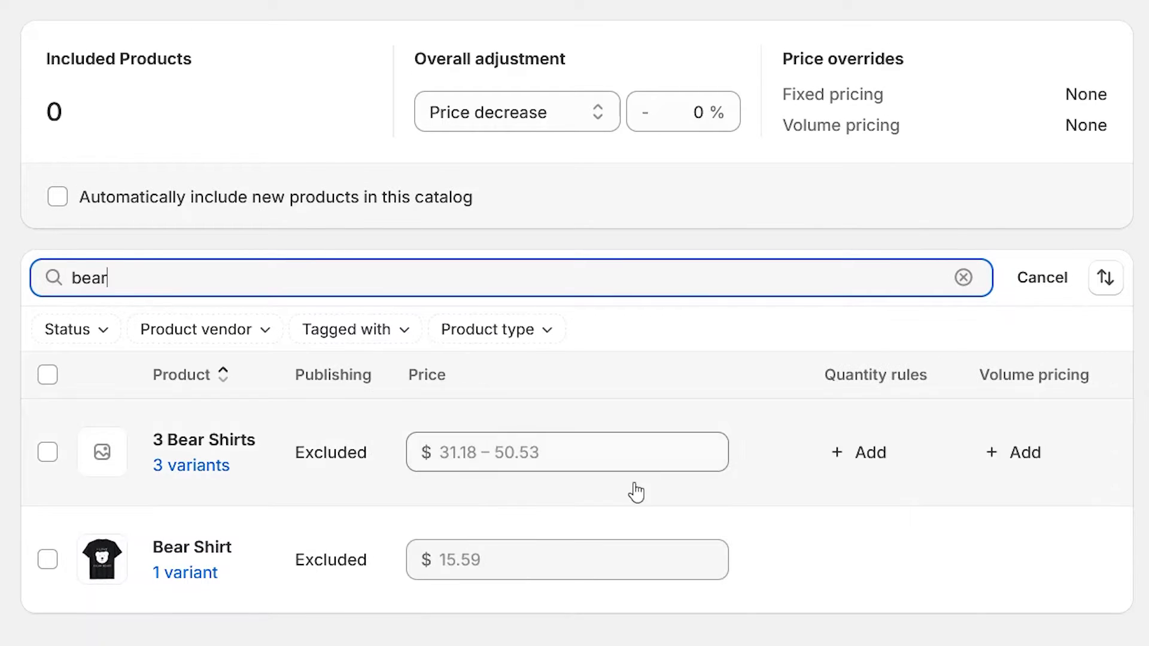
pyautogui.click(1042, 277)
# - Select Bear Shirt, Blue Shirt, Creamsicle Orange Shirt, Short sleeve t-shirt, Rugby Tee and X-Box Shirt
pyautogui.click(47, 516)
pyautogui.click(48, 621)
pyautogui.scroll(-10, 143, 45)
pyautogui.click(47, 178)
pyautogui.scroll(-5, 41, 330)
pyautogui.click(47, 425)
pyautogui.click(48, 317)
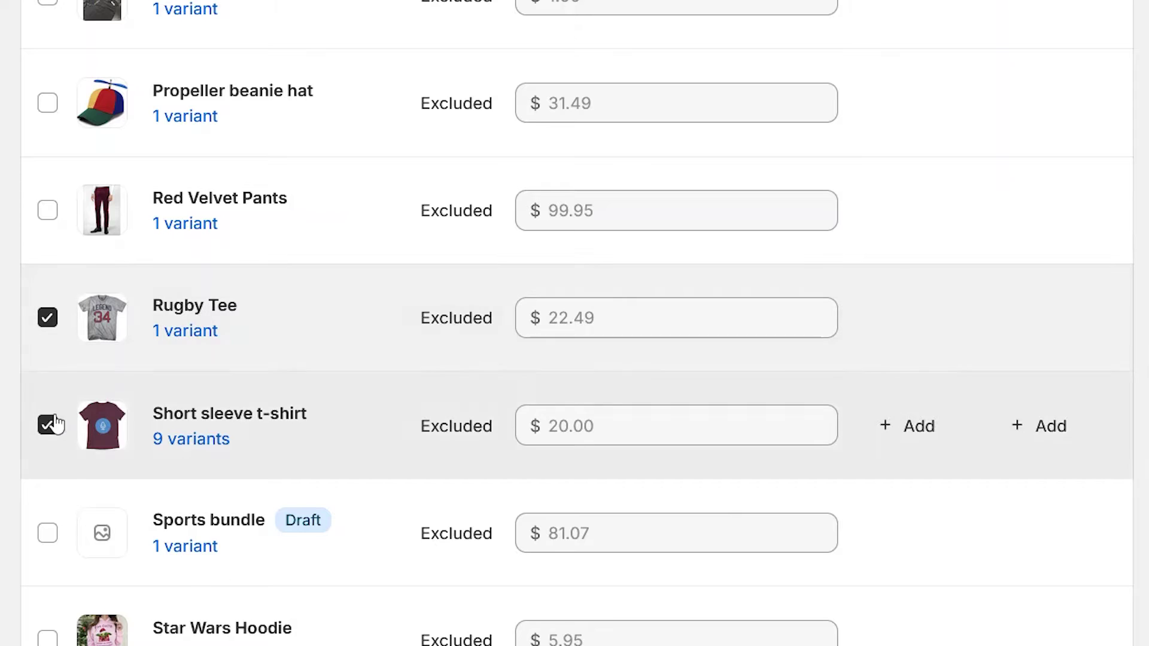
pyautogui.scroll(-4, 1107, 513)
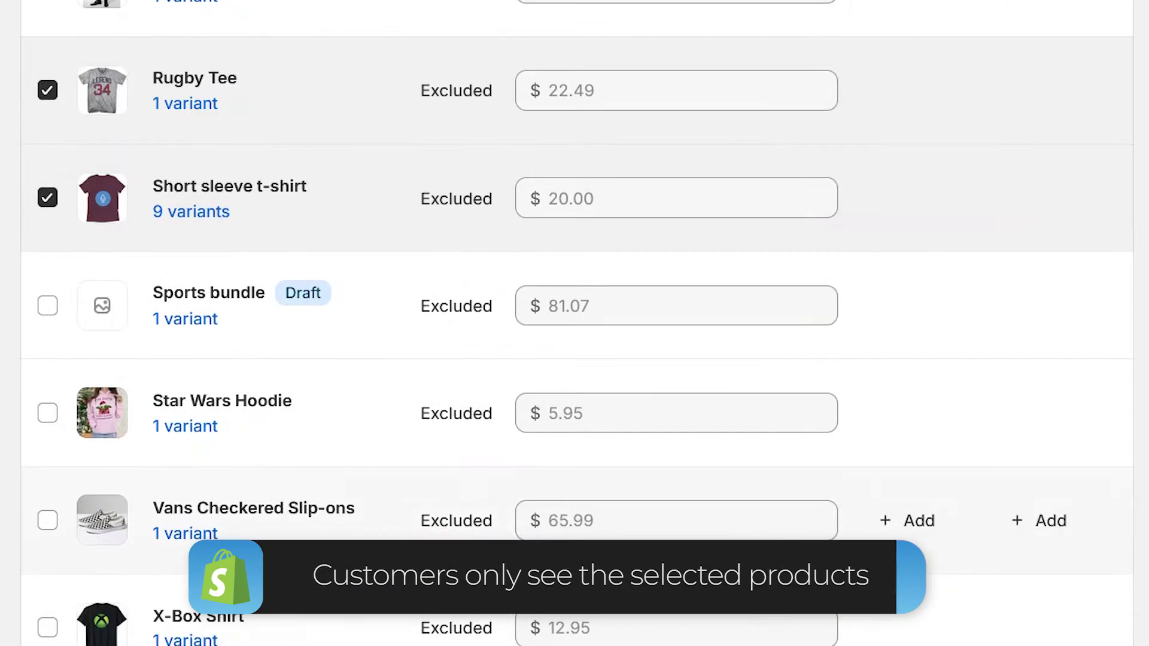
pyautogui.click(48, 626)
pyautogui.scroll(4, 47, 625)
pyautogui.scroll(5, 575, 323)
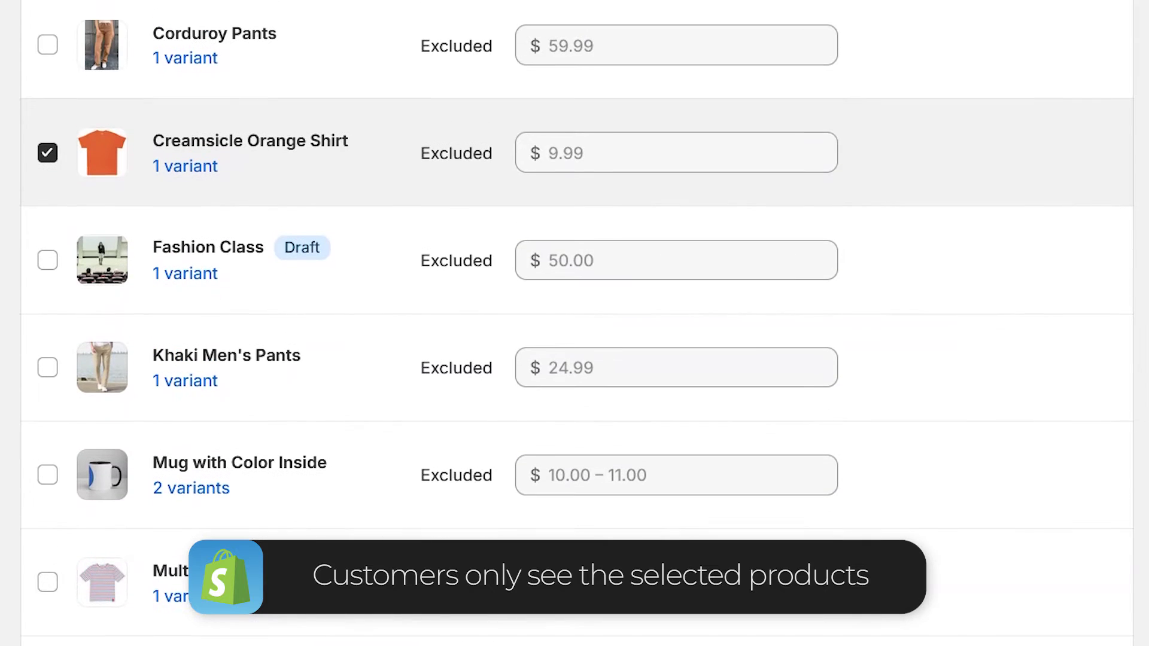
pyautogui.scroll(10, 897, 389)
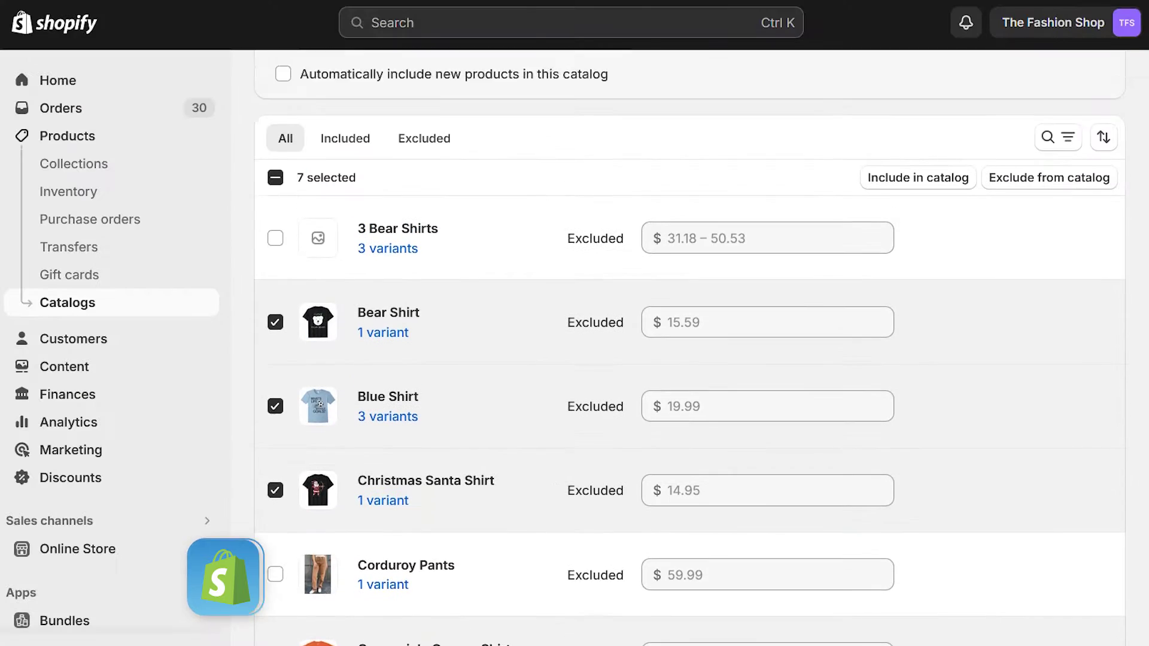
# - Include the 8 selected shirts in the catalog and review the Included list
pyautogui.click(917, 388)
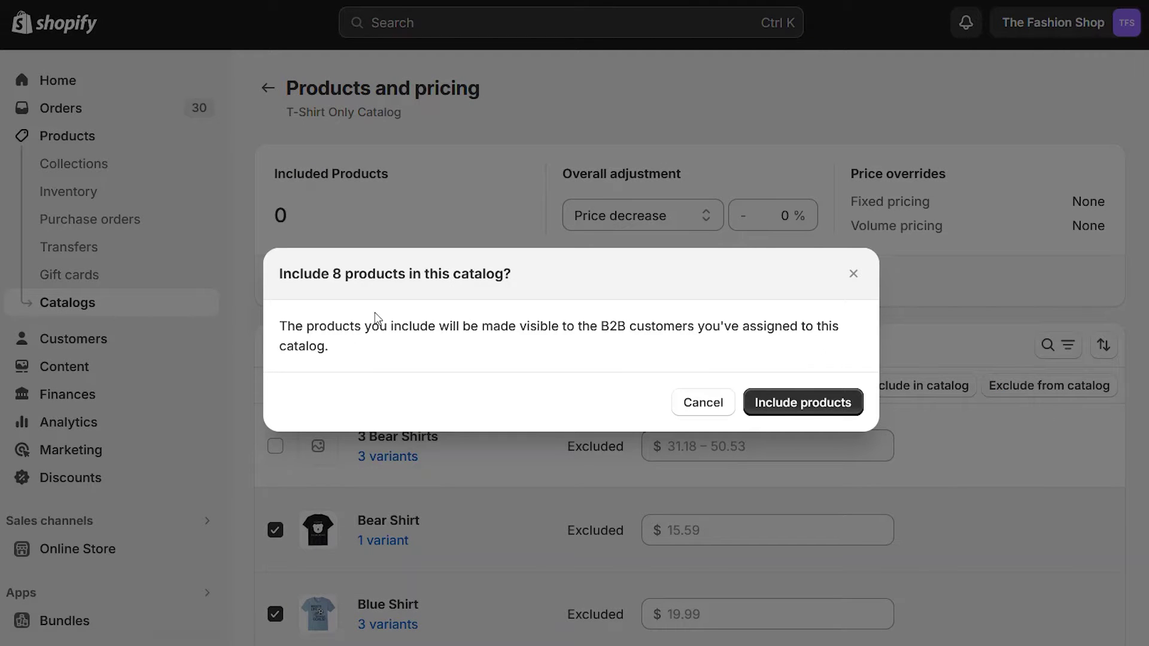
pyautogui.click(803, 402)
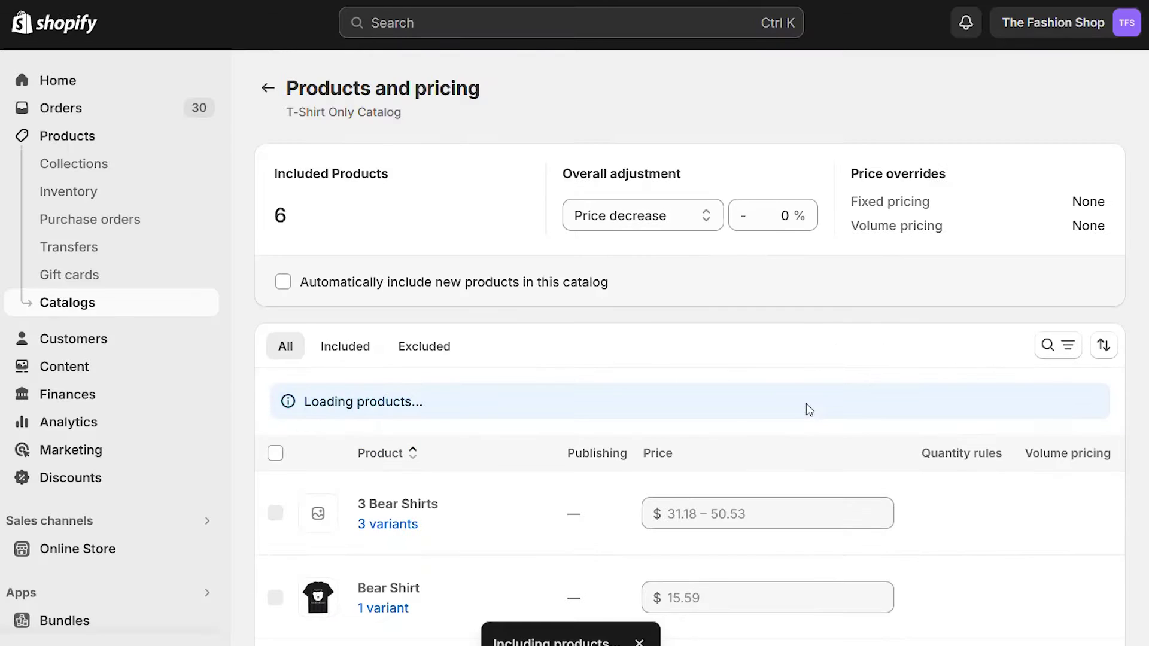
pyautogui.click(343, 353)
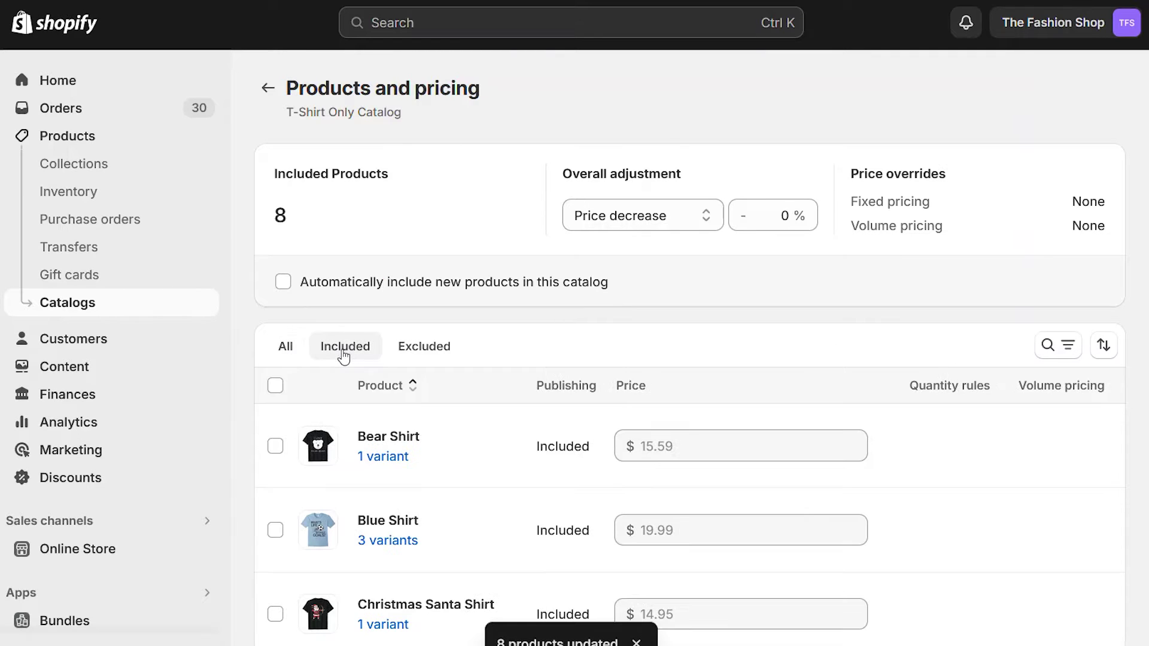
pyautogui.scroll(-7, 423, 398)
pyautogui.scroll(5, 451, 431)
pyautogui.scroll(-5, 451, 569)
pyautogui.scroll(1, 436, 323)
pyautogui.scroll(5, 436, 323)
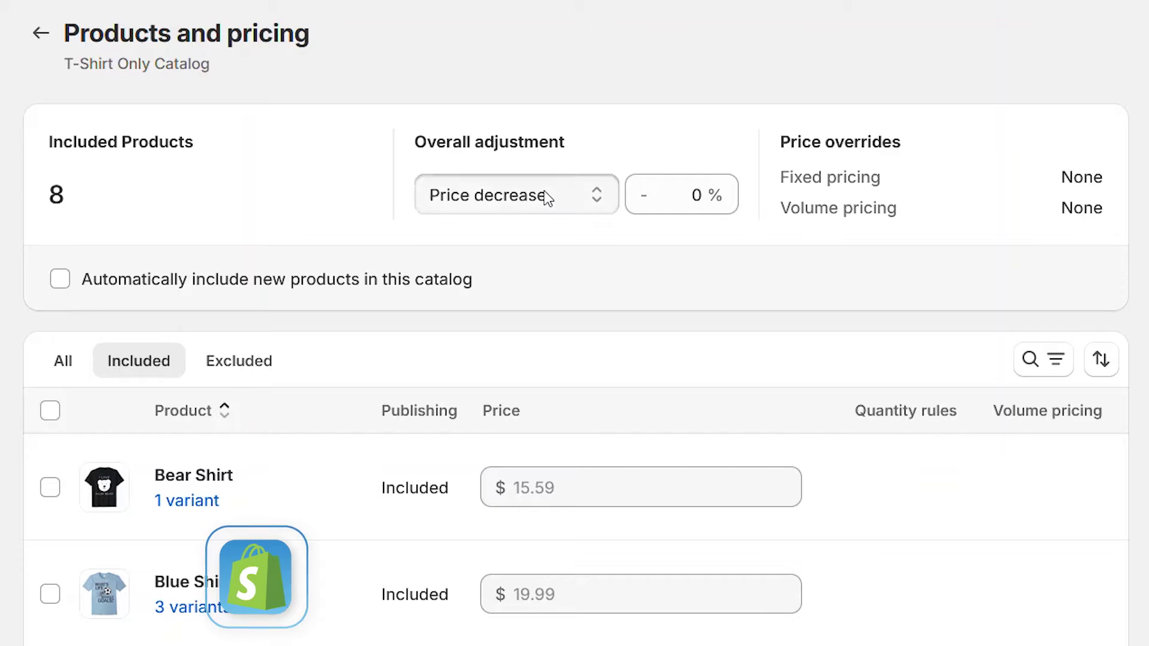
# - Set the T-Shirt Only Catalog's overall adjustment to a 20% price decrease
pyautogui.click(666, 215)
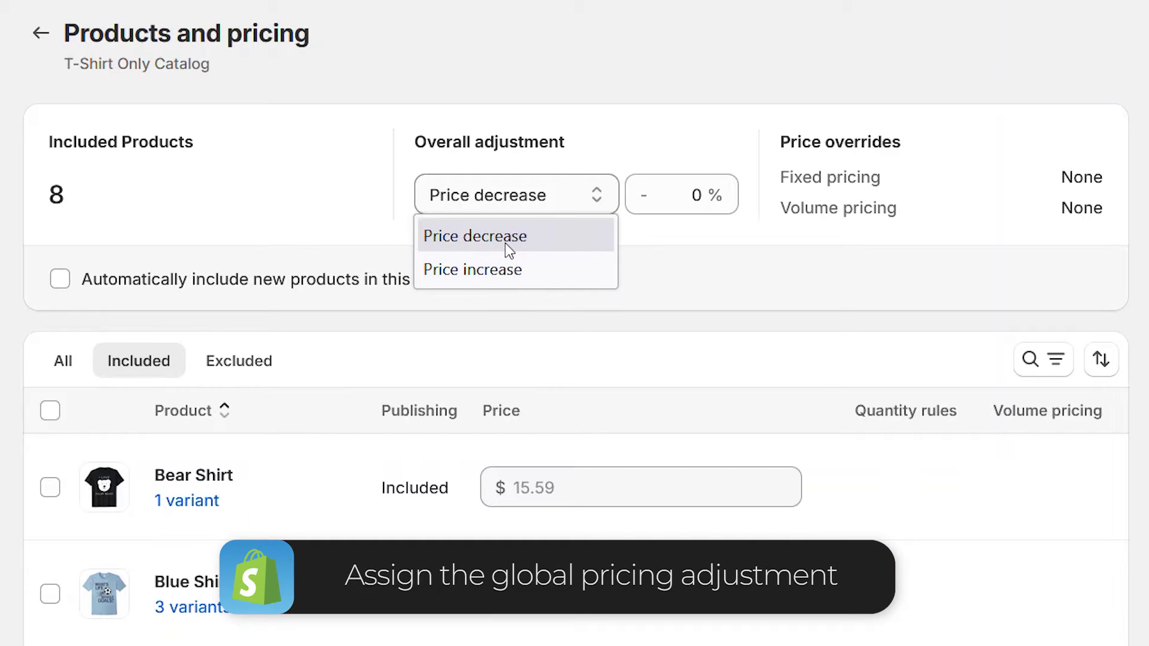
pyautogui.click(688, 196)
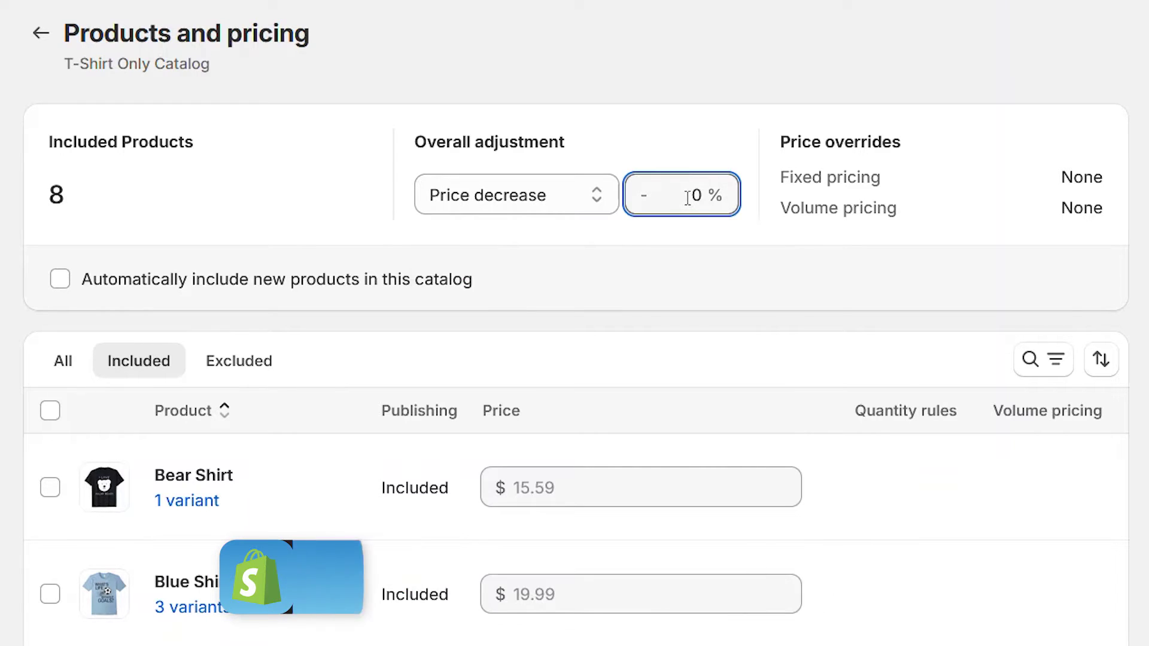
pyautogui.doubleClick(693, 196)
pyautogui.write('20')
pyautogui.click(709, 120)
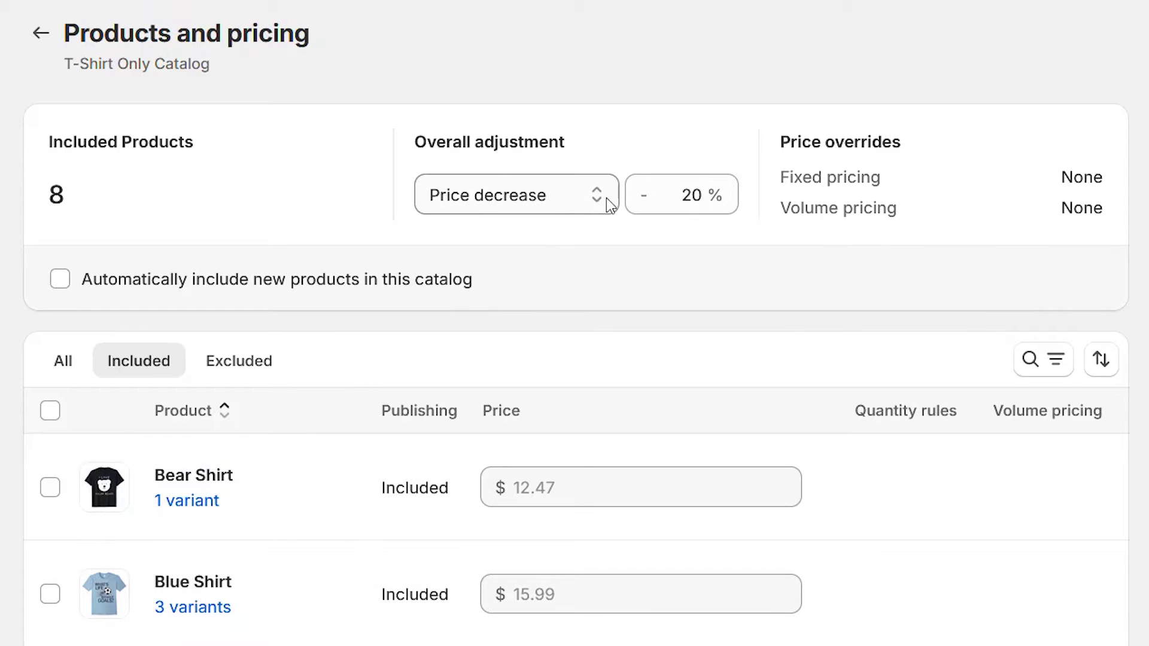
pyautogui.click(692, 197)
pyautogui.write('3')
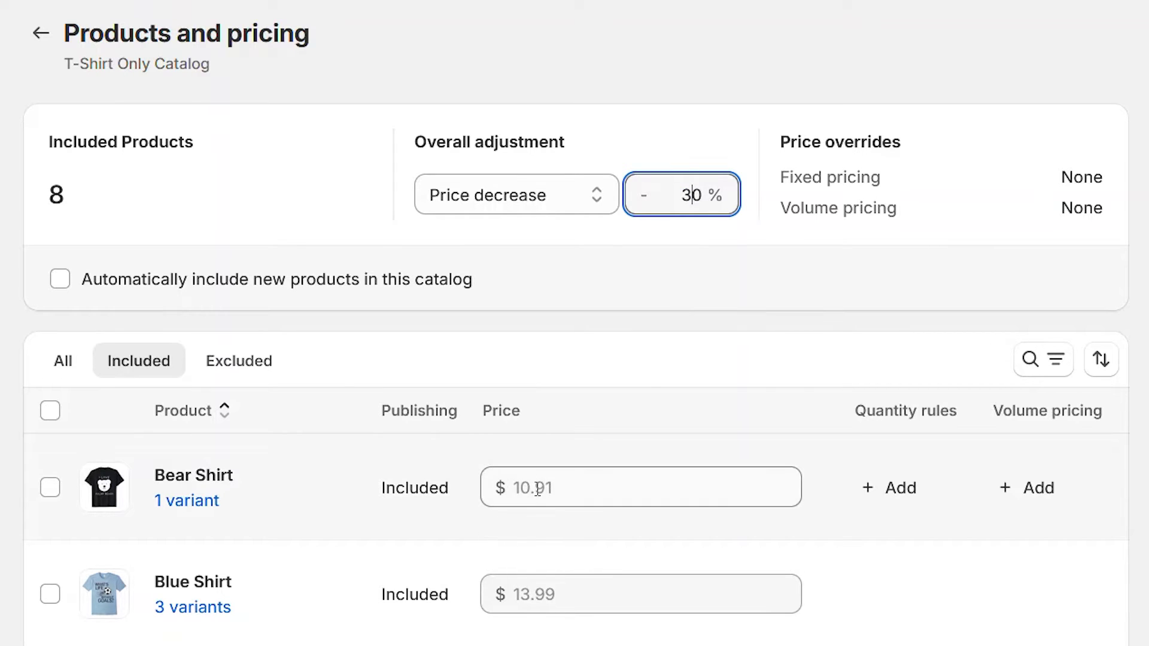
pyautogui.click(704, 279)
pyautogui.click(693, 200)
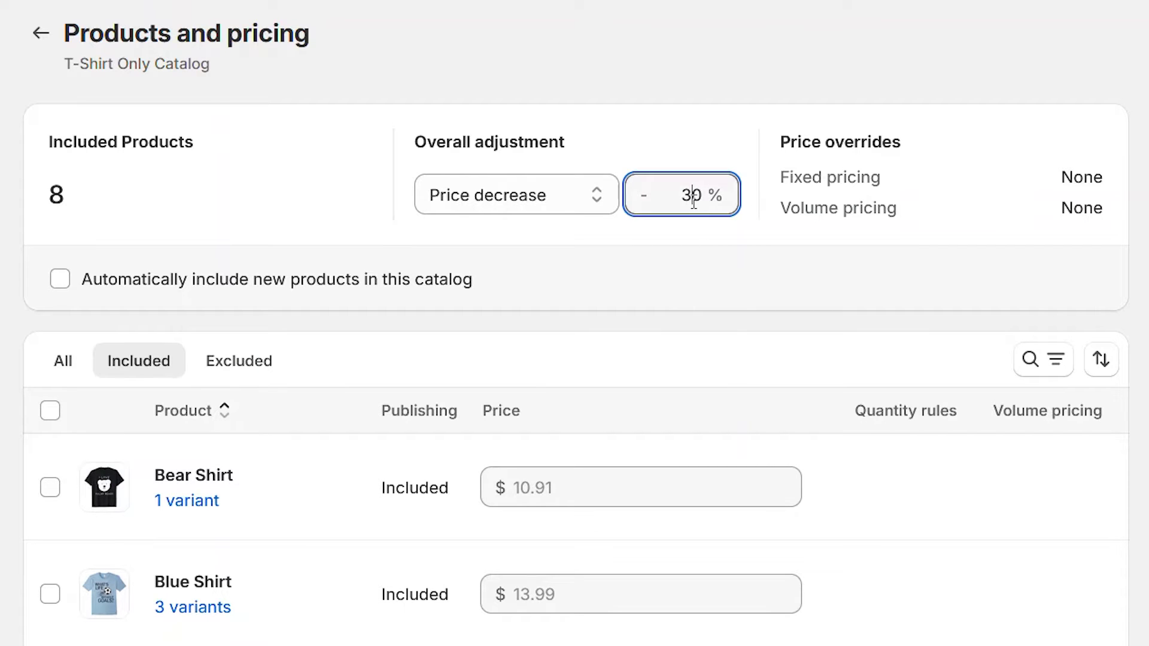
pyautogui.click(705, 254)
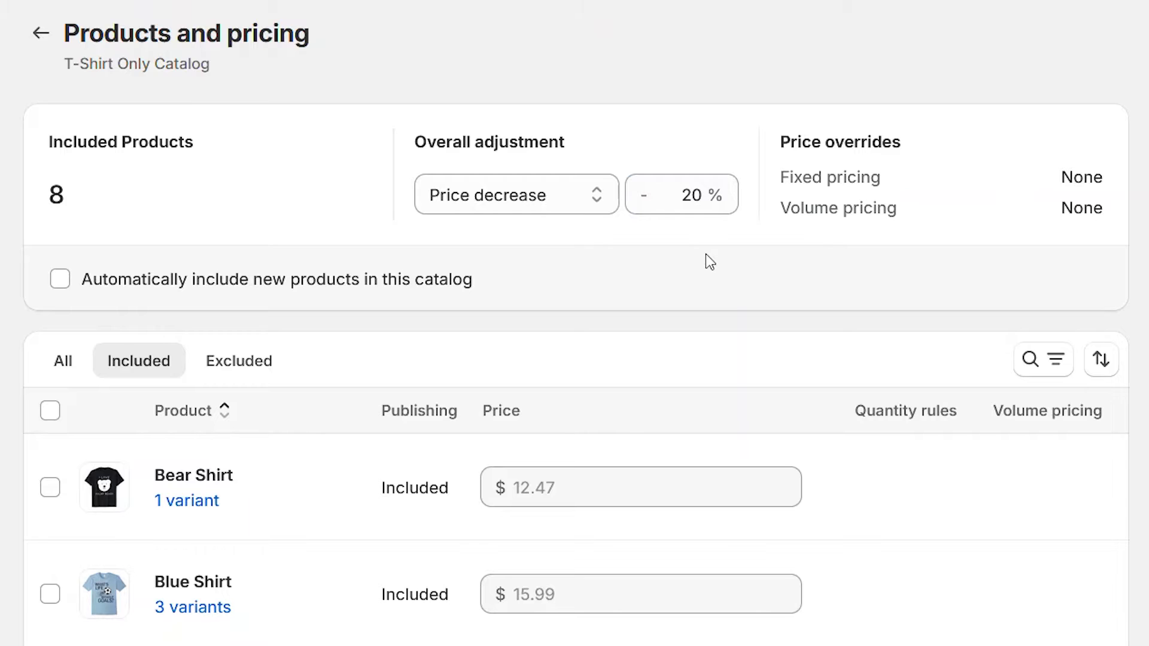
pyautogui.scroll(-8, 706, 259)
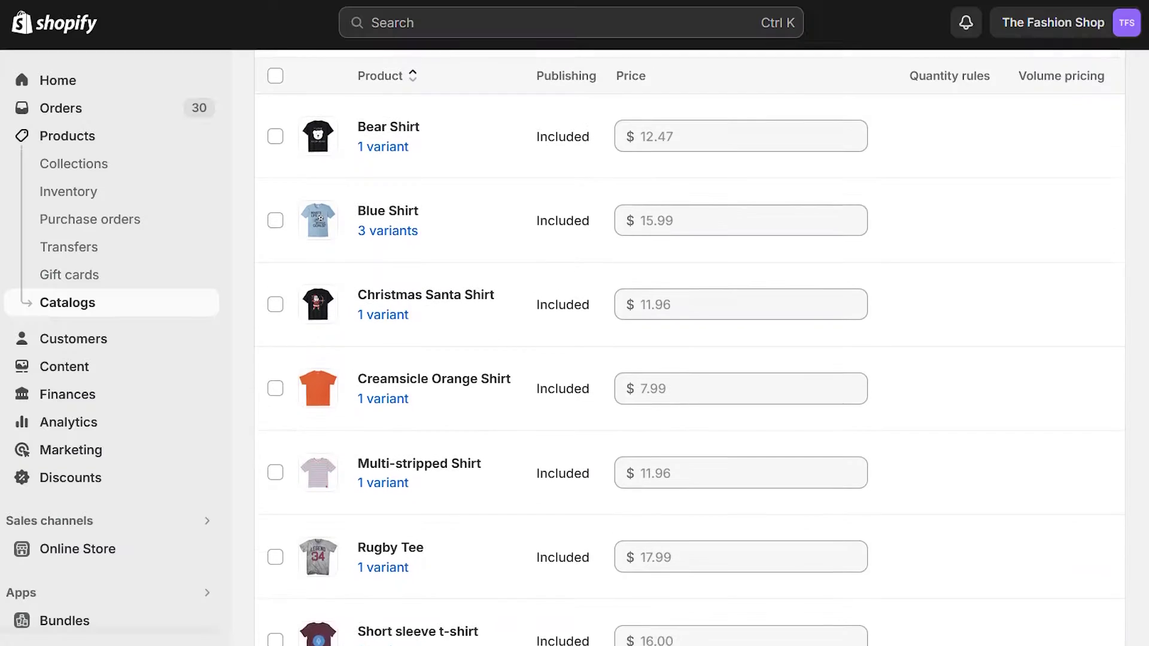
pyautogui.scroll(1, 833, 295)
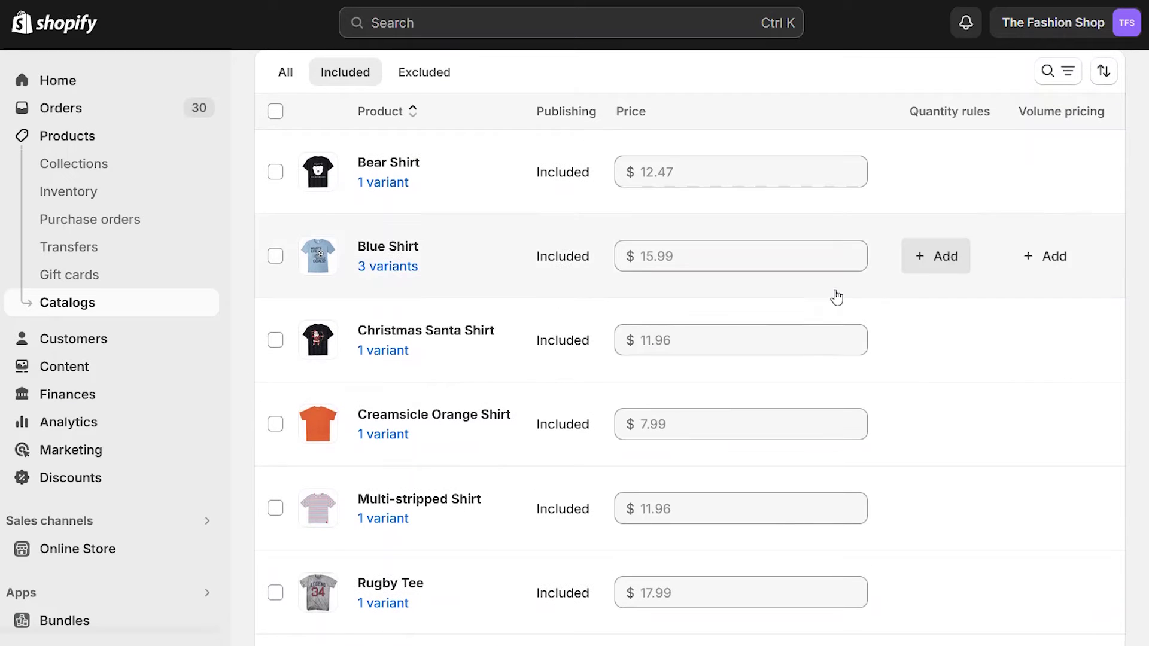
# - Fix Christmas Santa Shirt's catalog price at 13.00 and save the catalog
pyautogui.click(679, 342)
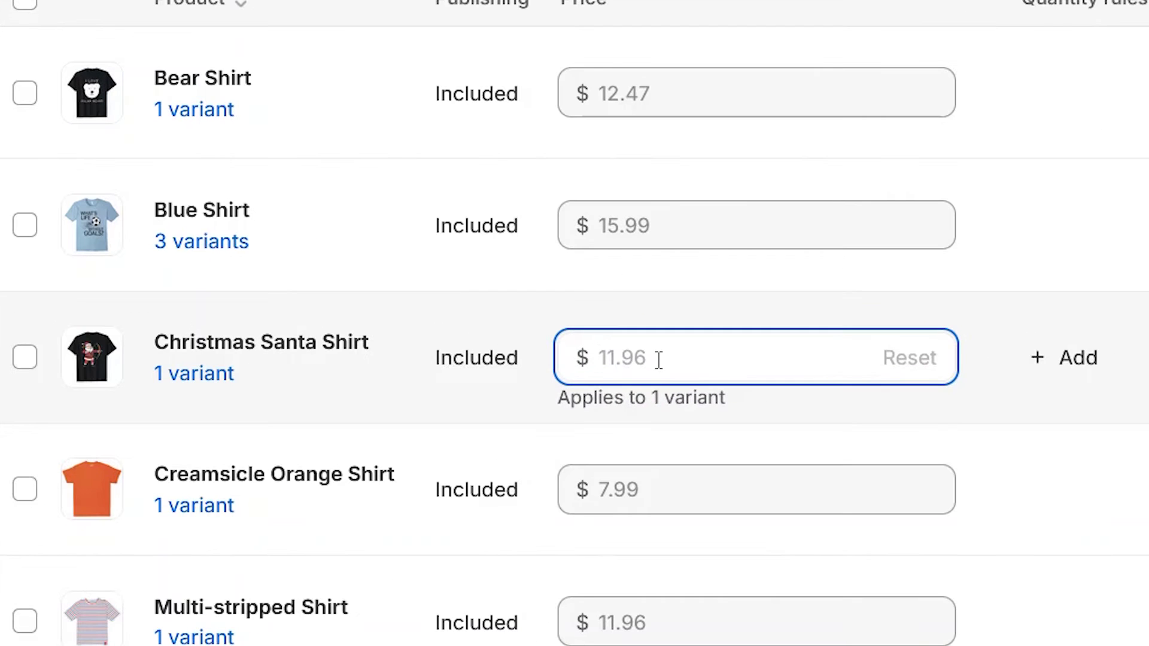
pyautogui.write('13.')
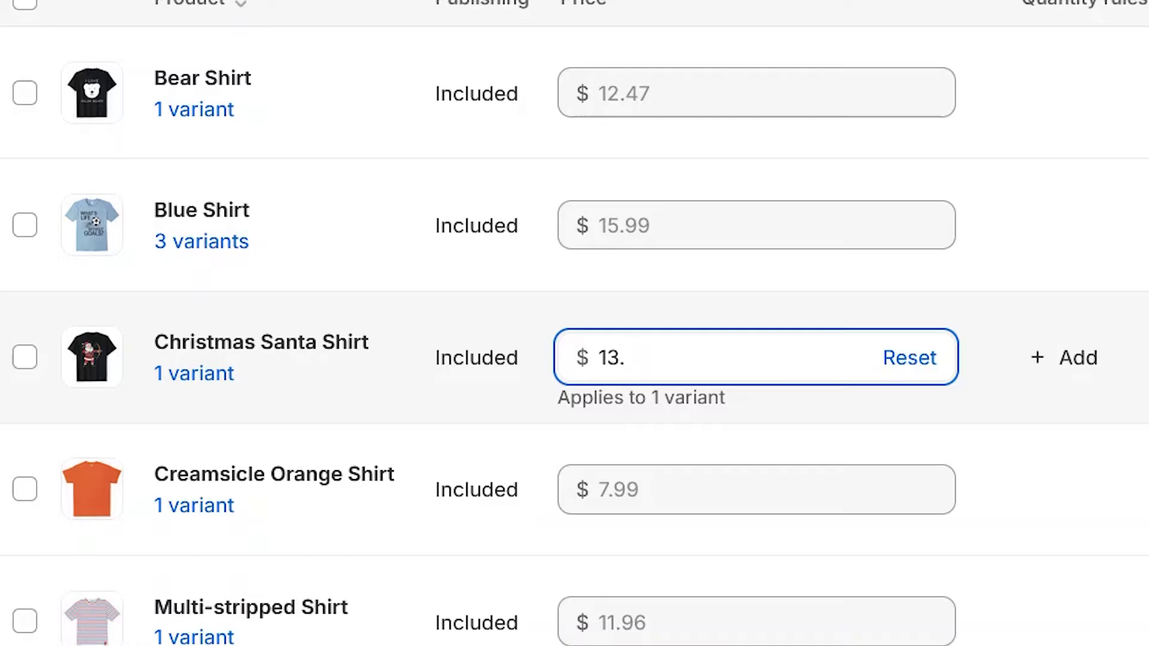
pyautogui.write('00')
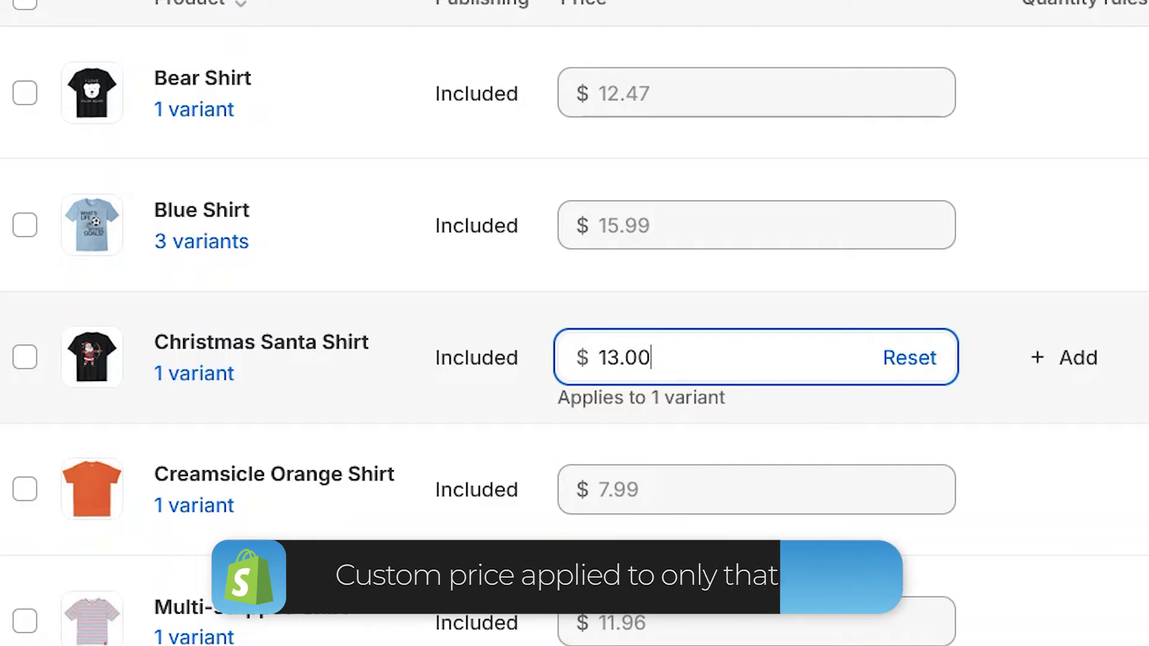
pyautogui.click(1107, 24)
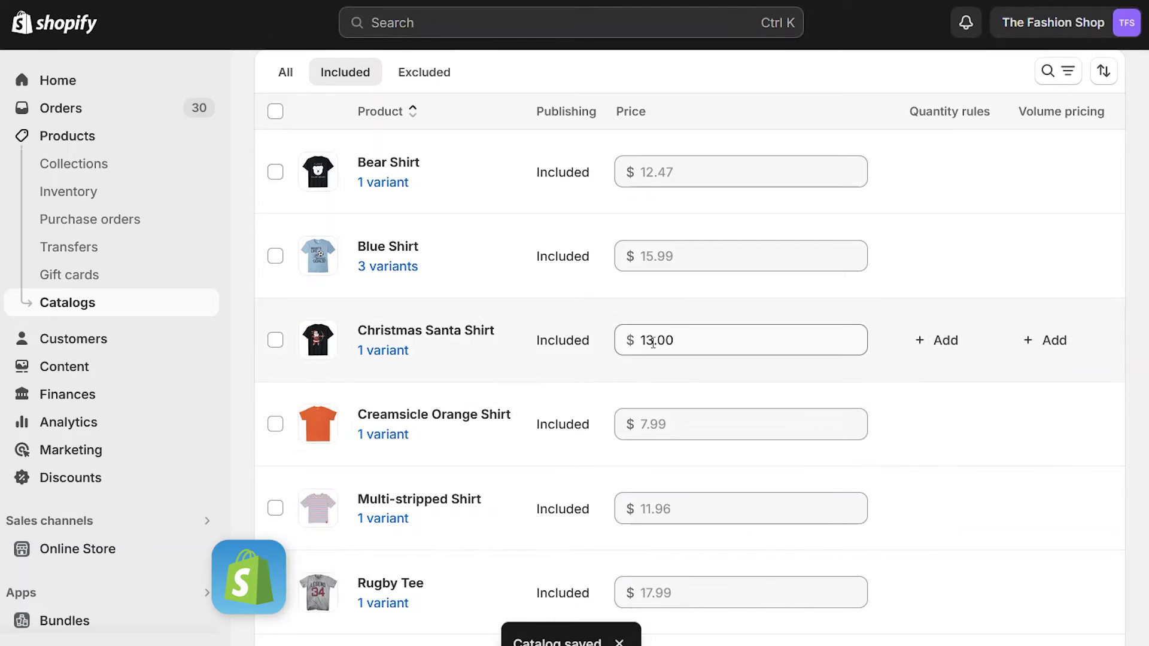
pyautogui.scroll(5, 653, 343)
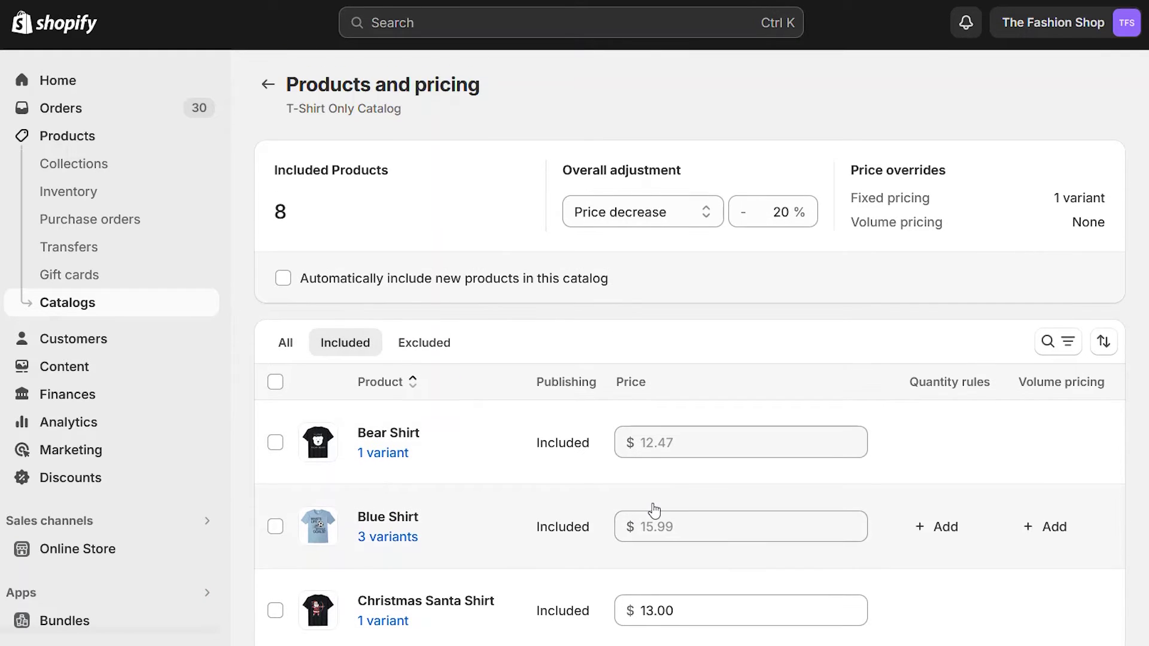
pyautogui.scroll(-7, 654, 510)
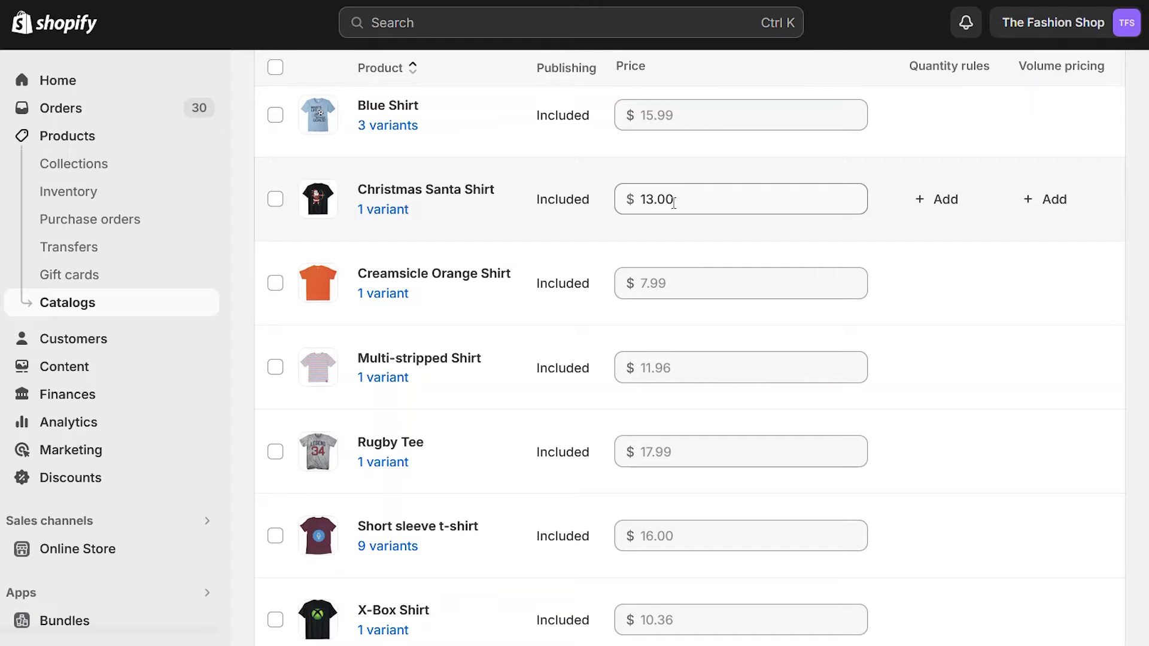
pyautogui.scroll(7, 699, 257)
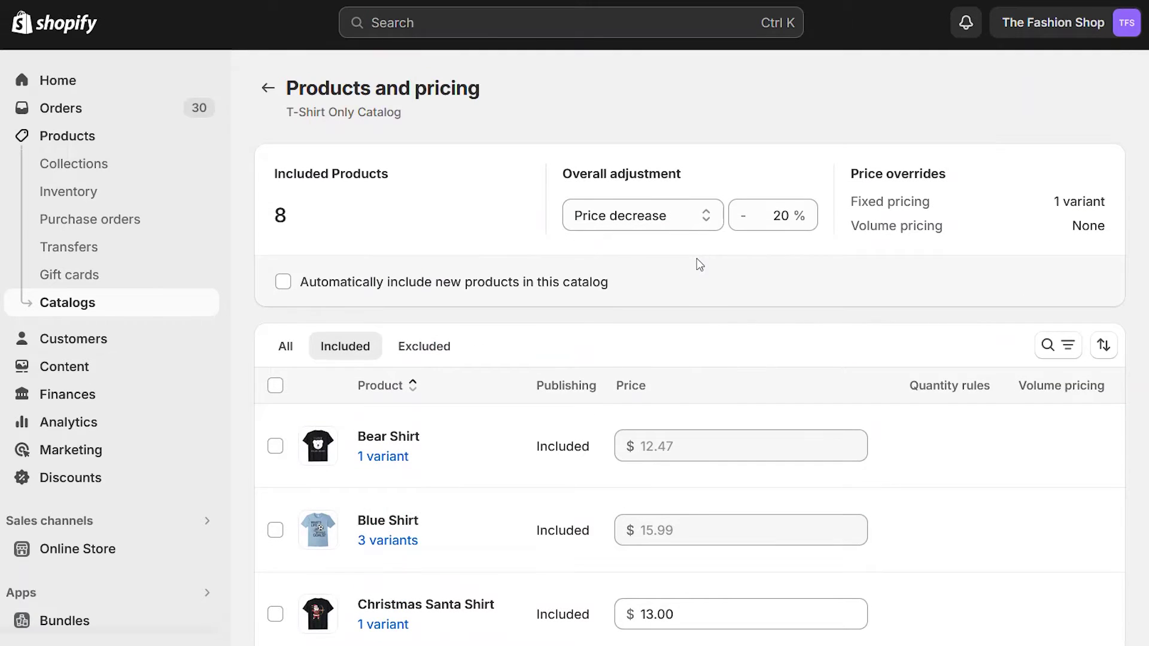
pyautogui.moveTo(941, 441)
# - Create a new all-products catalog from the Catalogs list and title it 'All Products Discount'
pyautogui.scroll(-5, 662, 451)
pyautogui.hotkey('alt', 'Left')
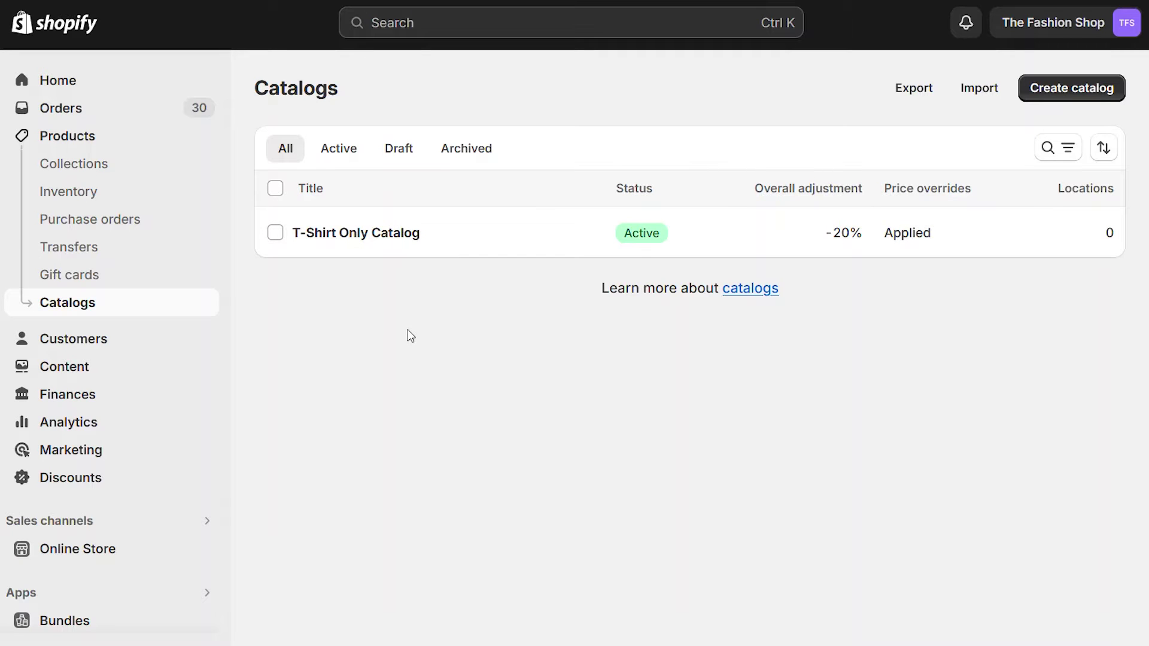
pyautogui.click(1074, 89)
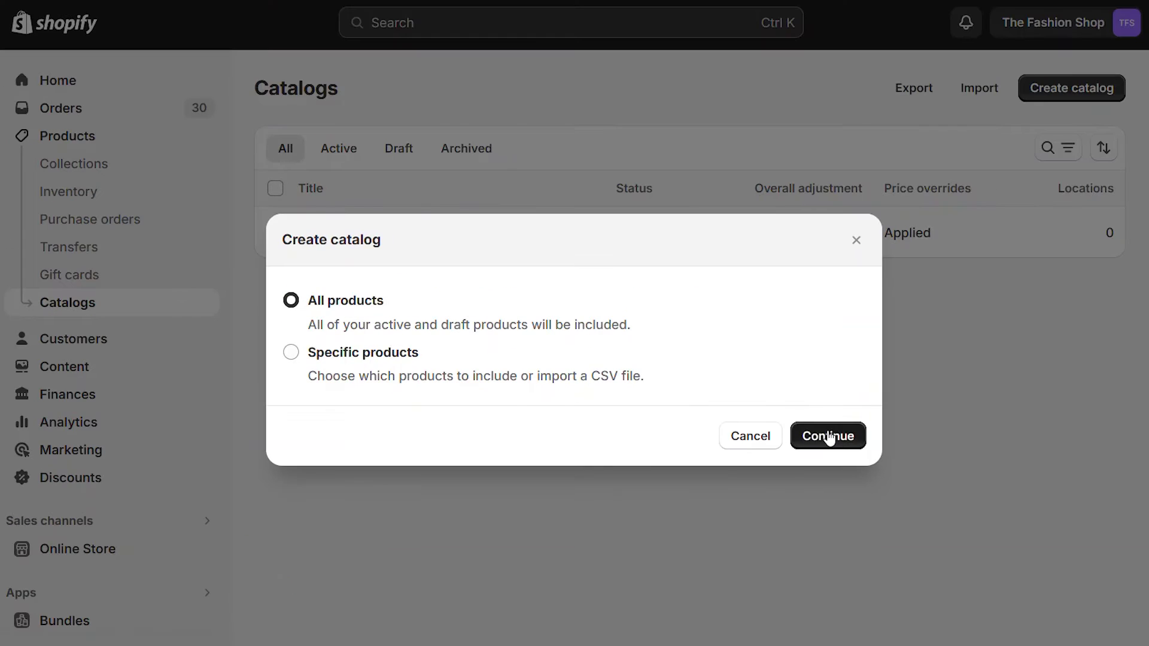
pyautogui.click(942, 395)
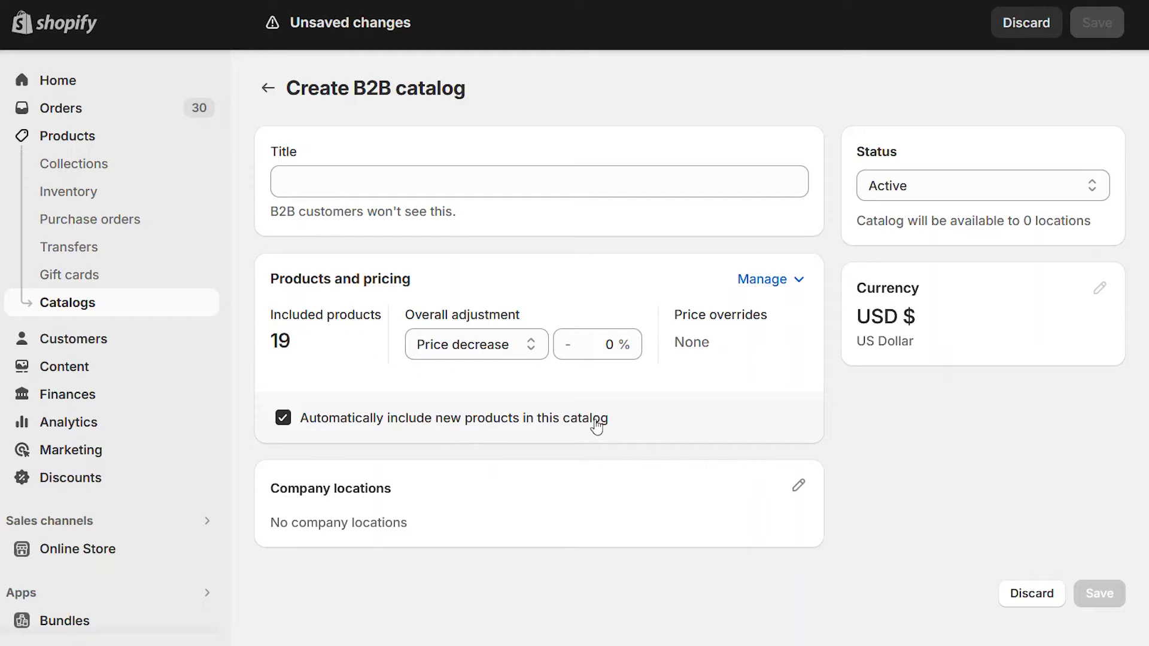
pyautogui.moveTo(615, 418); pyautogui.dragTo(307, 421)
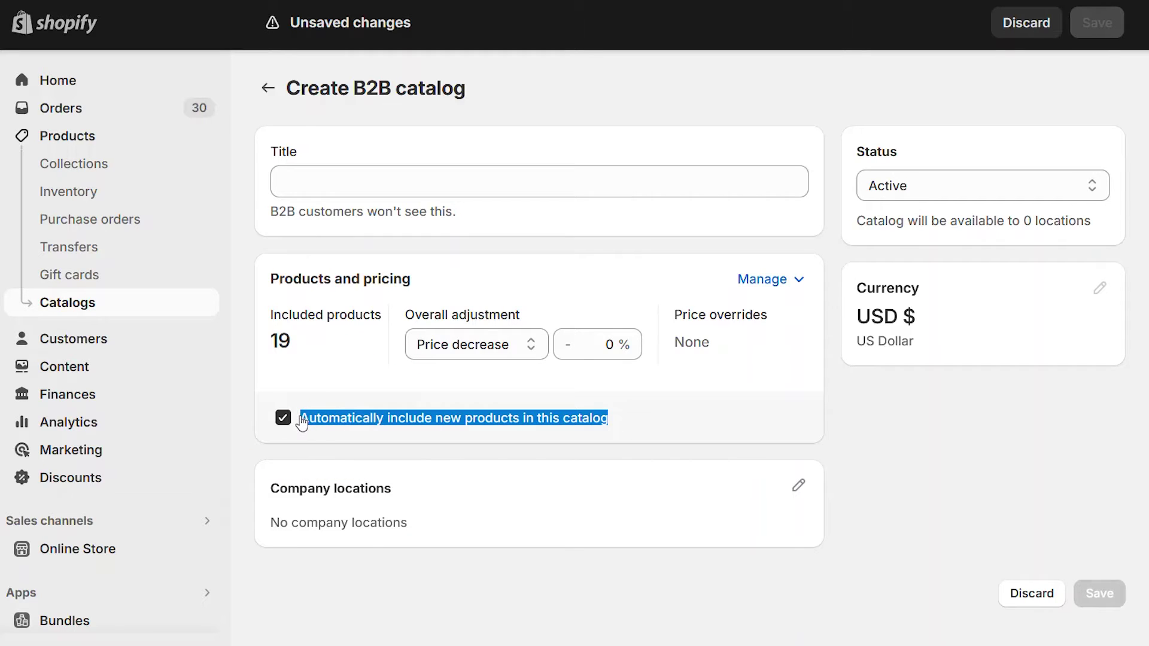
pyautogui.click(625, 419)
pyautogui.click(315, 182)
pyautogui.write('All Products Discount')
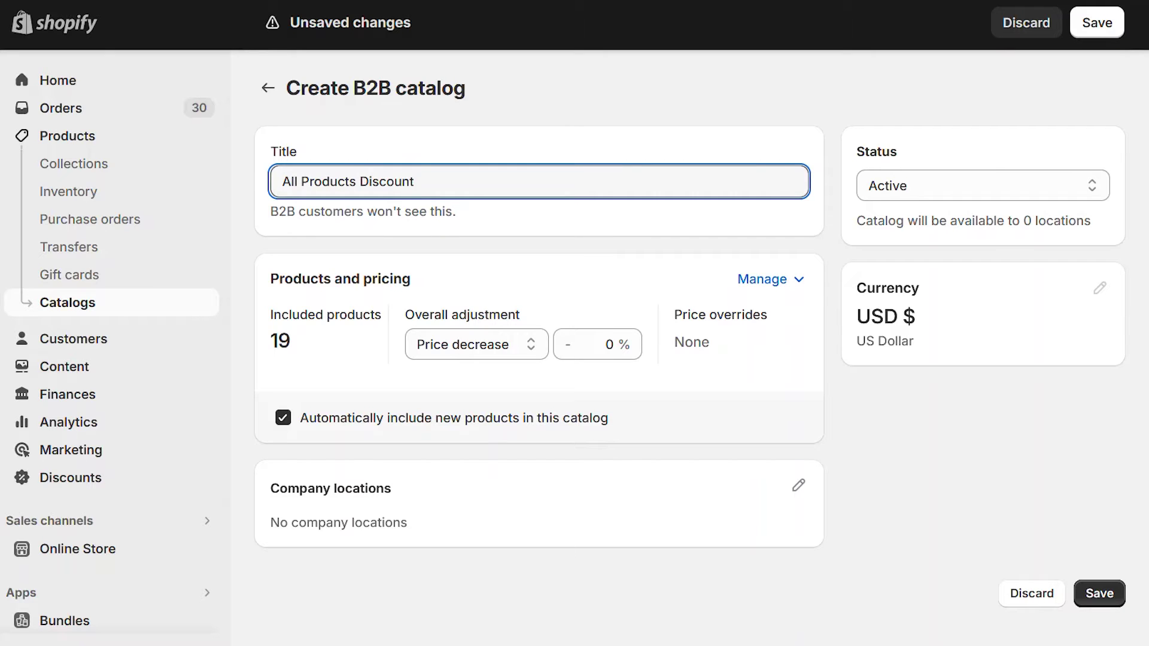
# - Set a 10% overall price decrease on the All Products Discount catalog
pyautogui.click(777, 281)
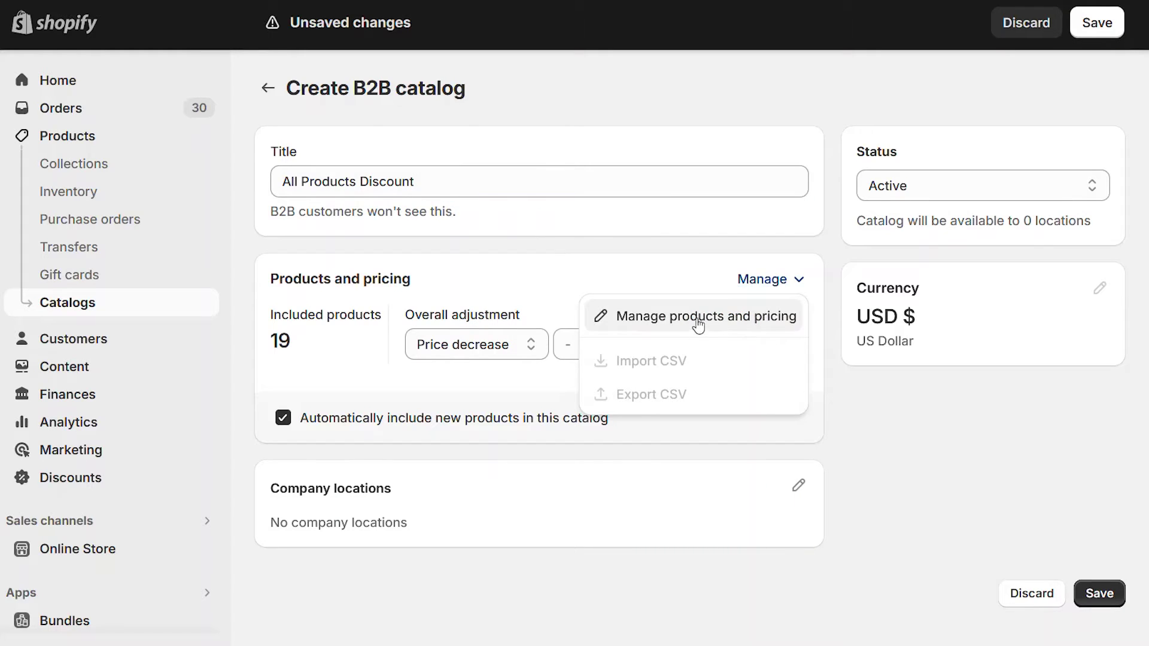
pyautogui.click(721, 318)
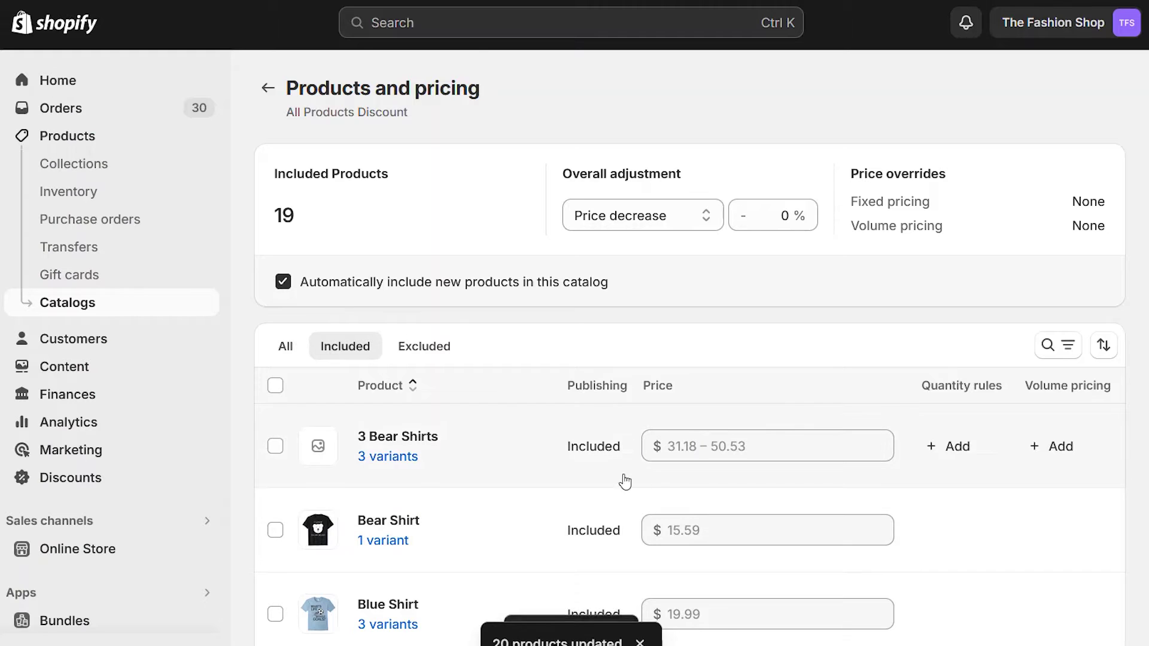
pyautogui.scroll(-1, 667, 470)
pyautogui.scroll(-15, 667, 473)
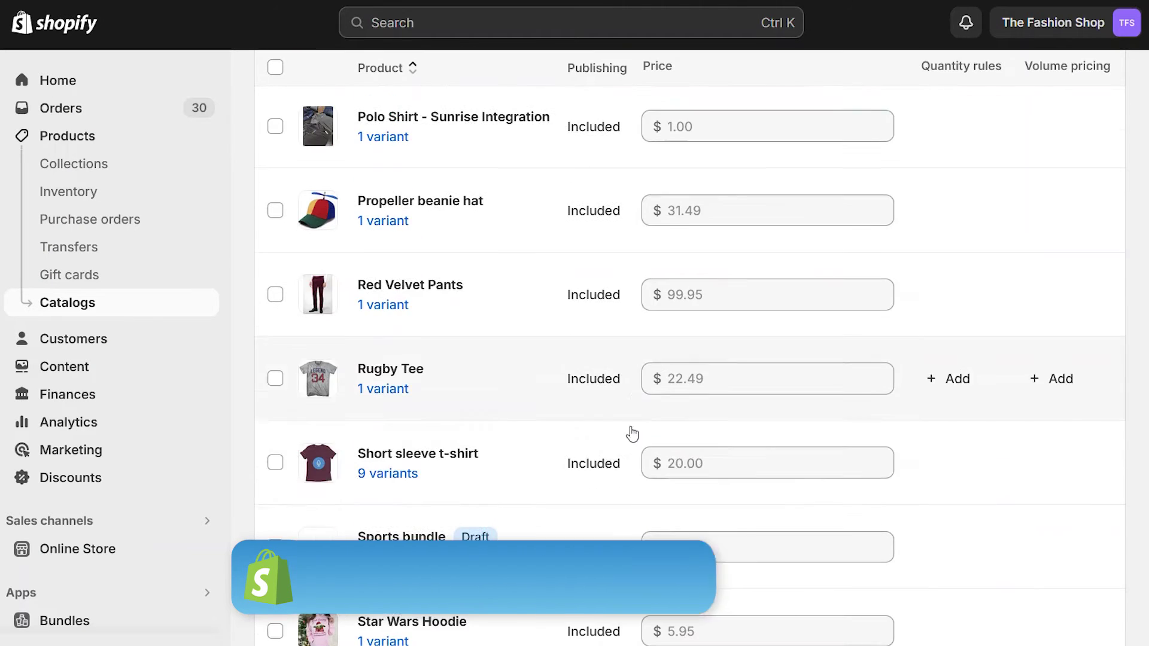
pyautogui.scroll(-3, 598, 505)
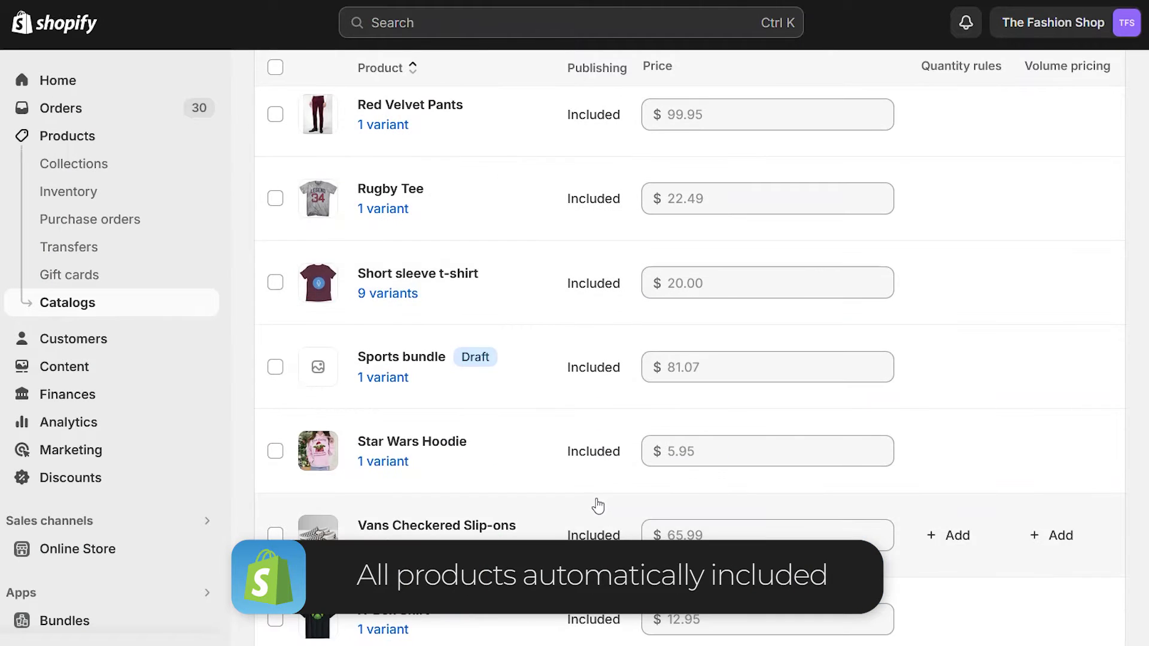
pyautogui.scroll(20, 598, 505)
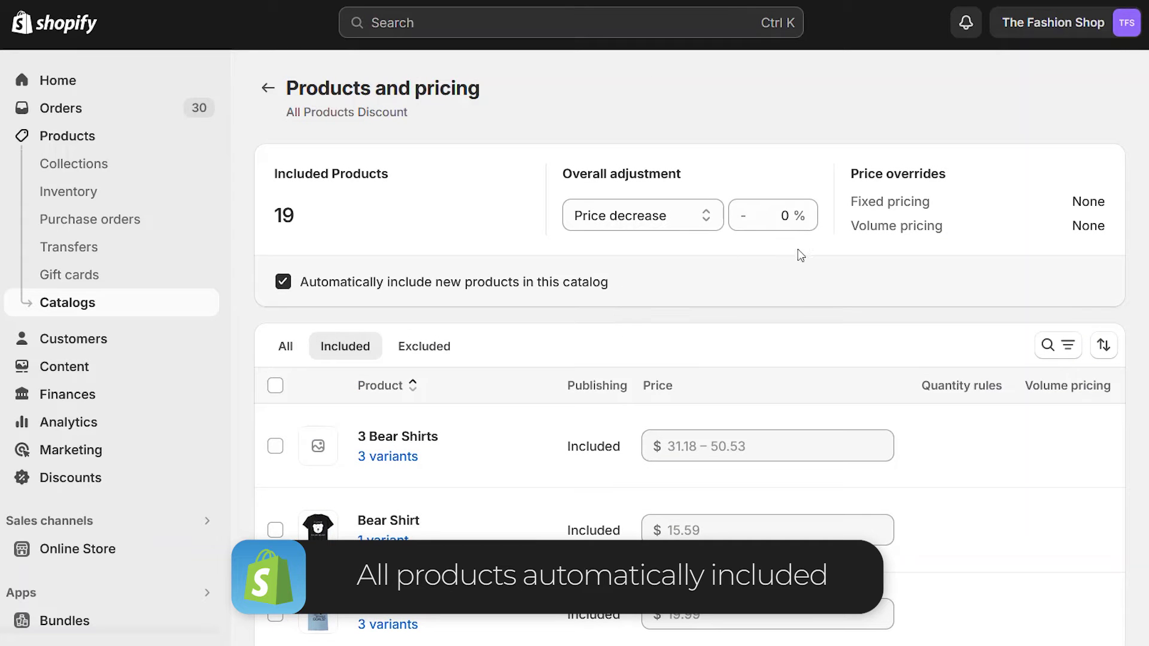
pyautogui.click(786, 226)
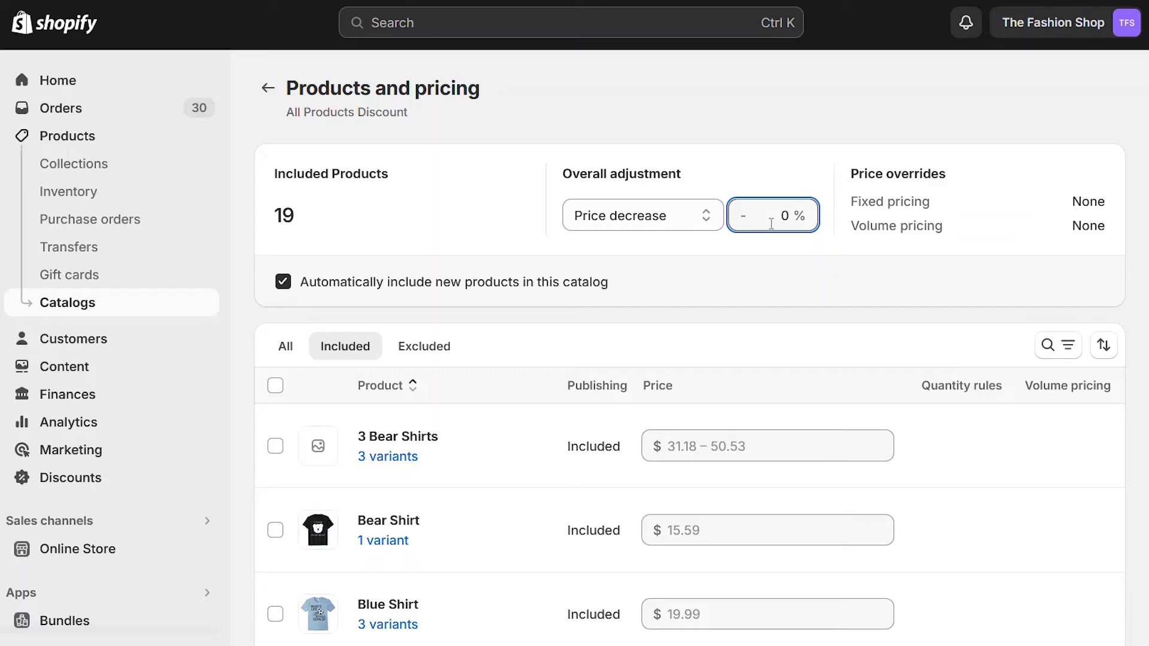
pyautogui.write('1')
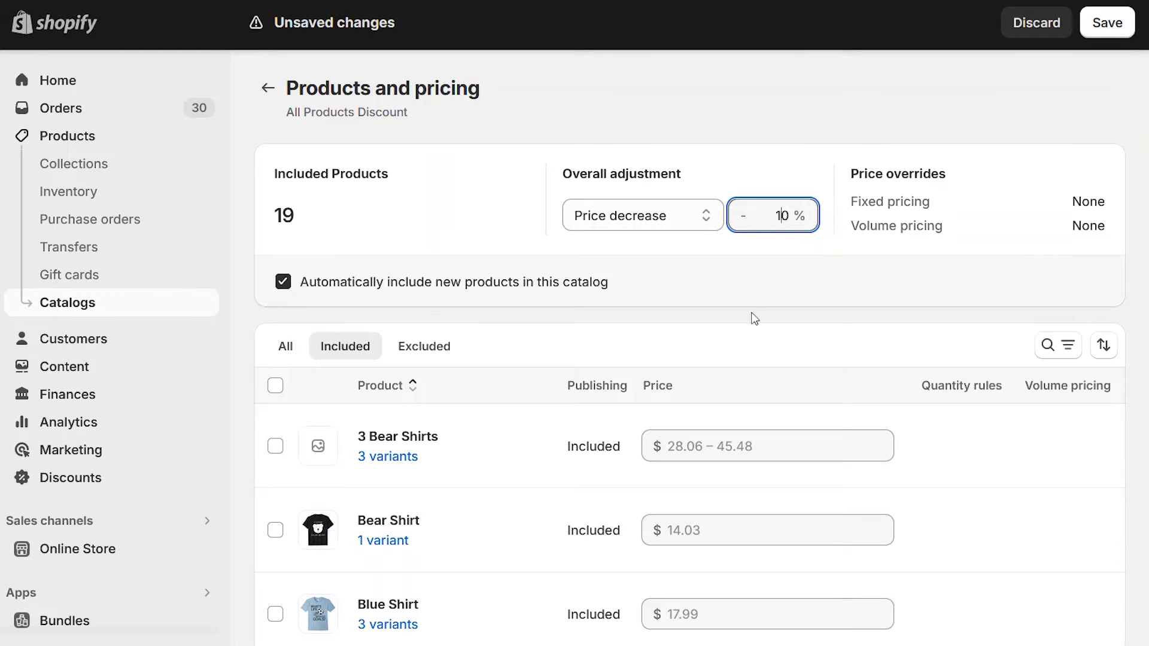
pyautogui.click(826, 290)
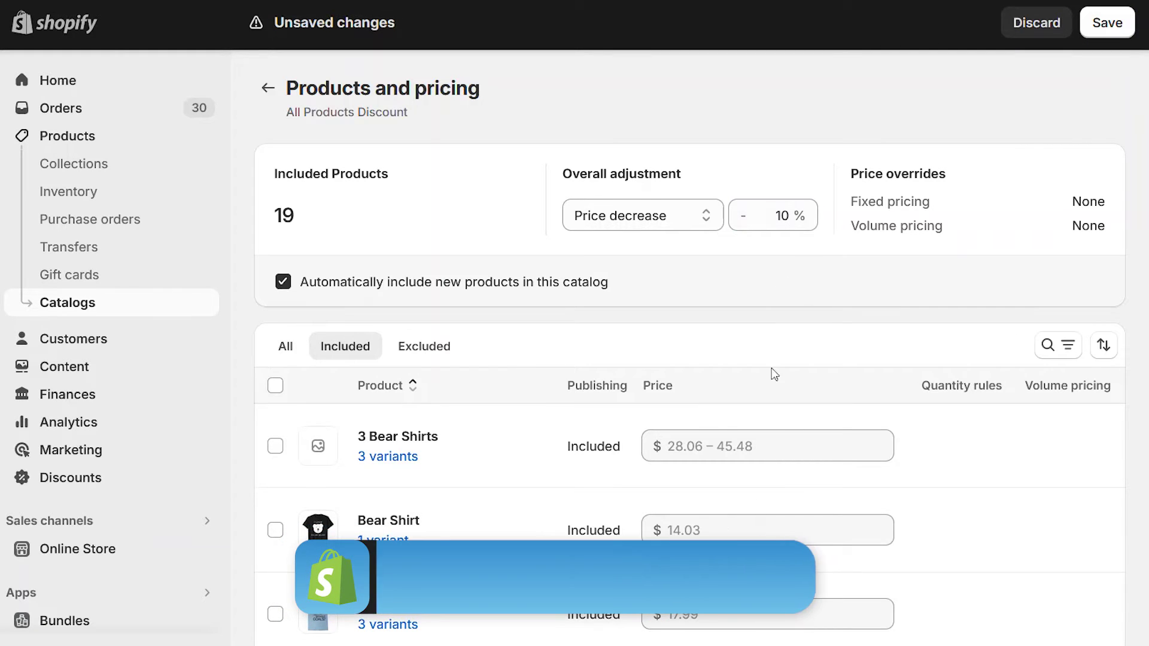
# - Fix Bear Shirt's price at $10.99 and save the catalog
pyautogui.scroll(-10, 716, 359)
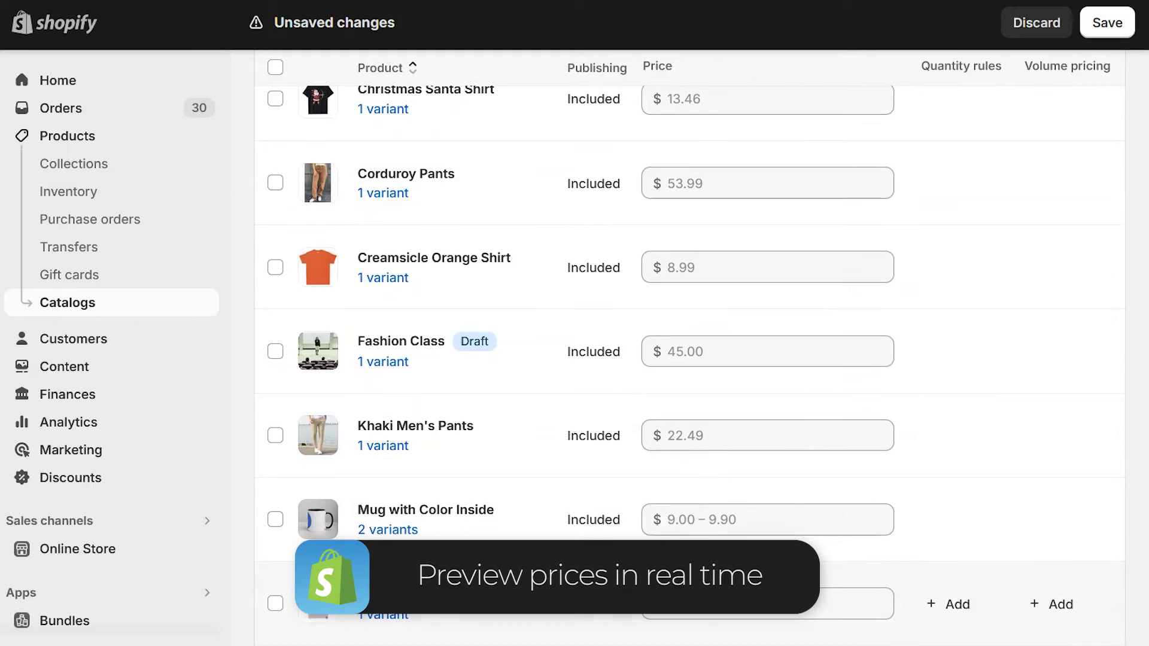
pyautogui.scroll(10, 695, 505)
pyautogui.scroll(-8, 728, 496)
pyautogui.scroll(7, 727, 497)
pyautogui.click(727, 495)
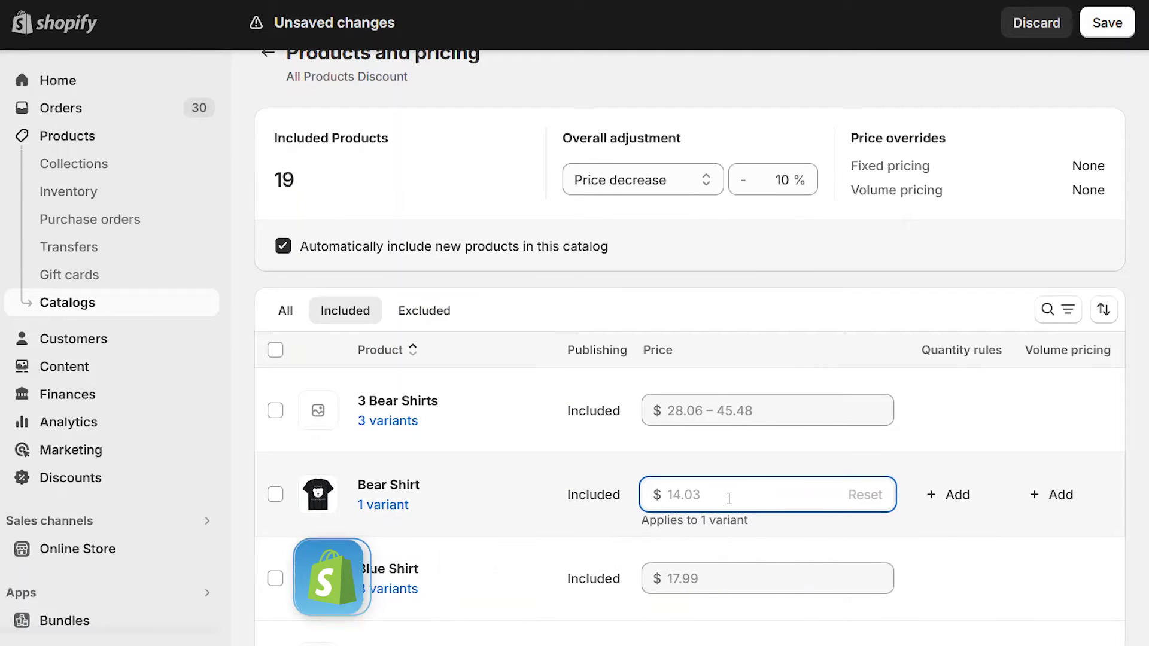
pyautogui.write('10.99')
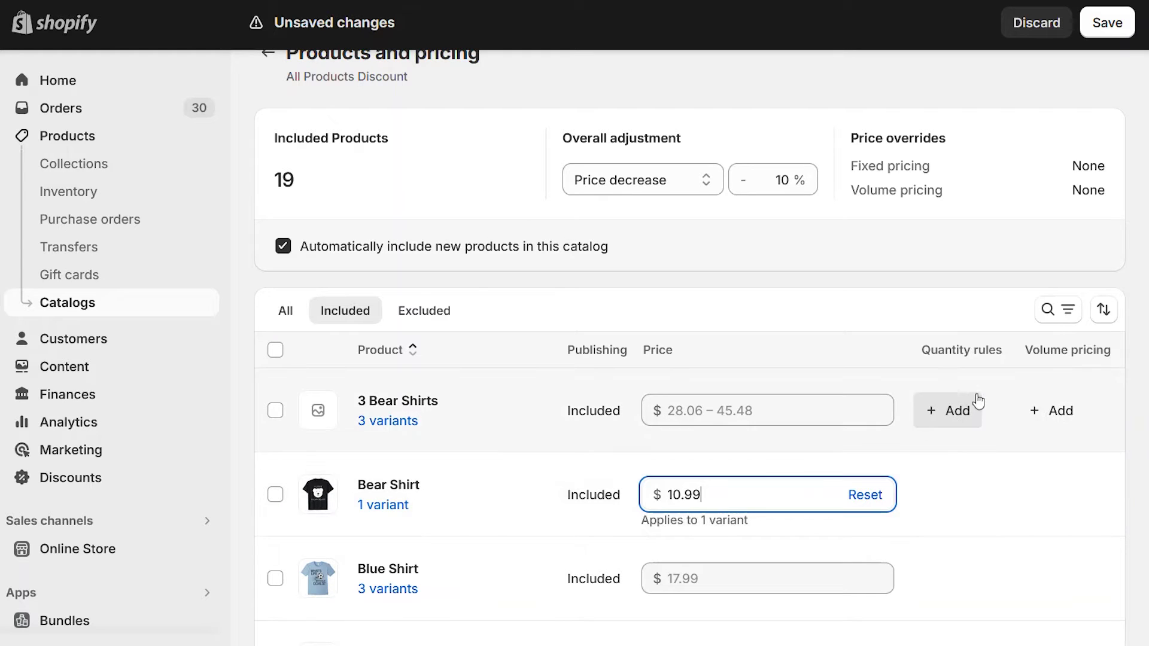
pyautogui.click(1120, 25)
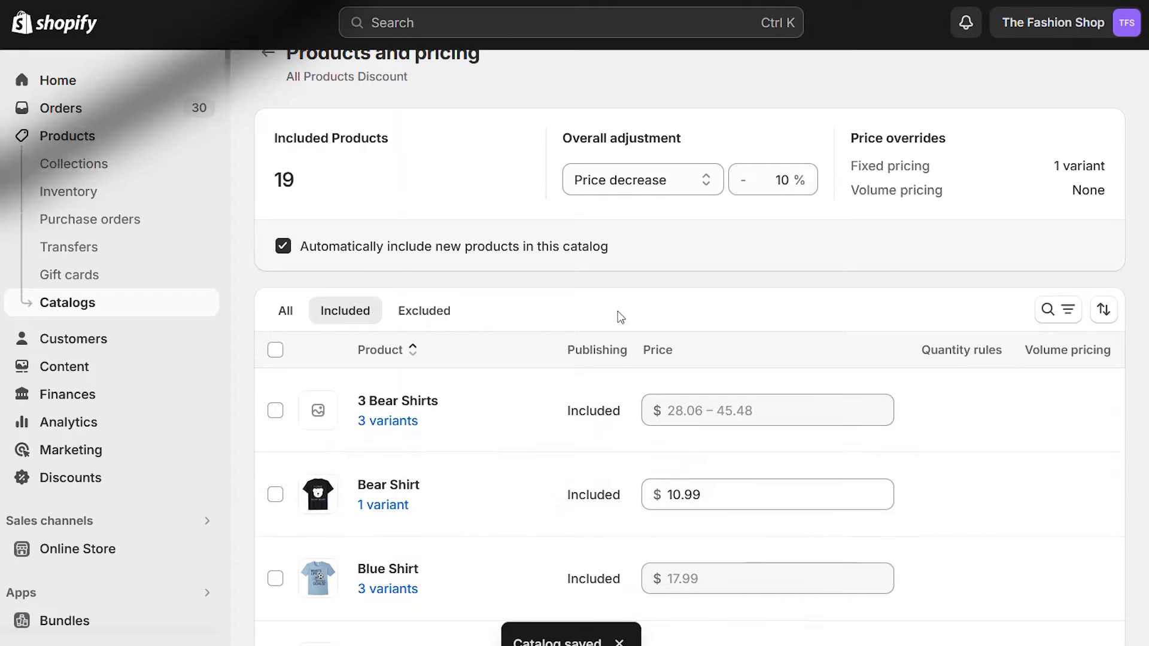
pyautogui.click(66, 307)
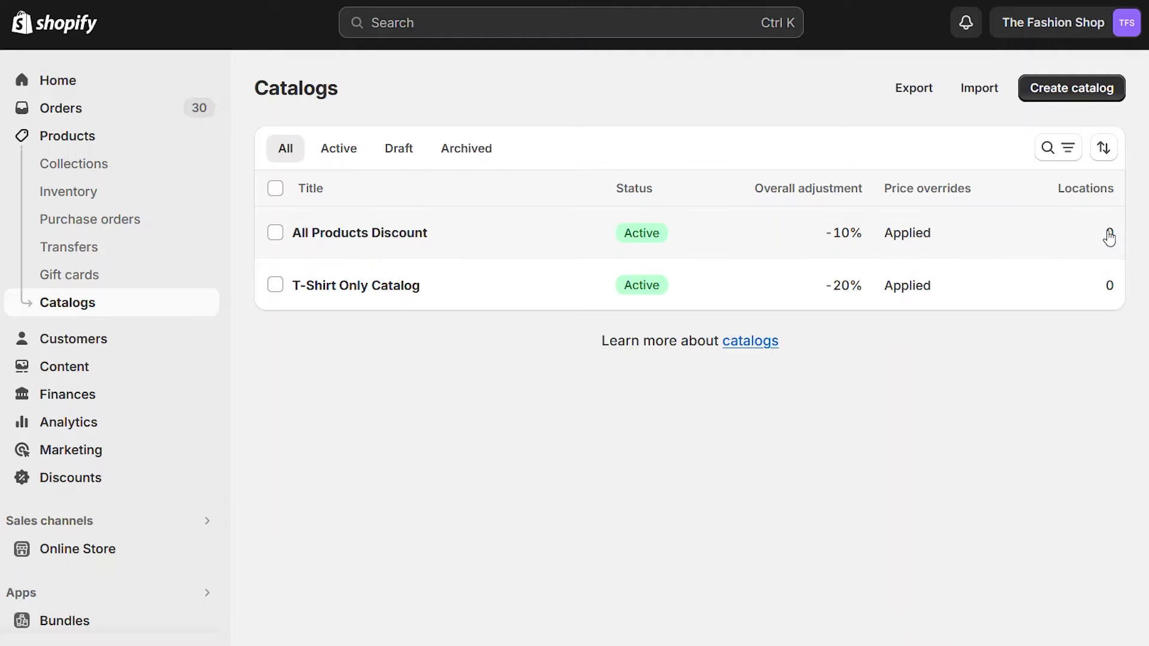
# - Open T-Shirt Only Catalog's details and check its company locations without changing them
pyautogui.click(352, 291)
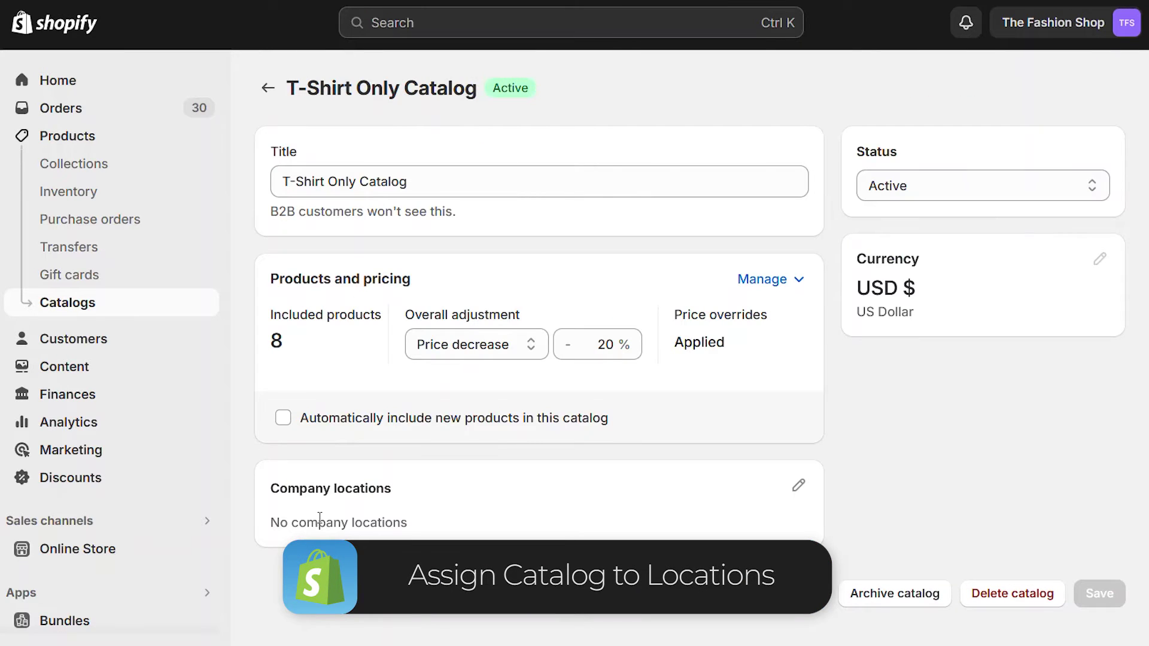
pyautogui.click(790, 487)
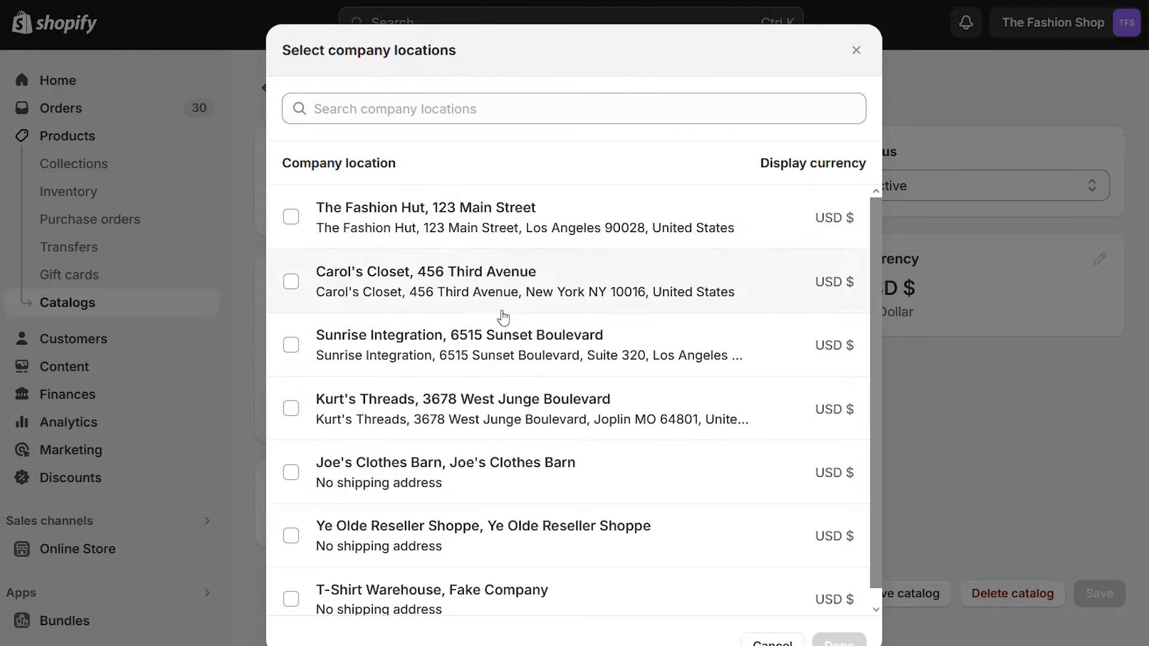
pyautogui.click(761, 637)
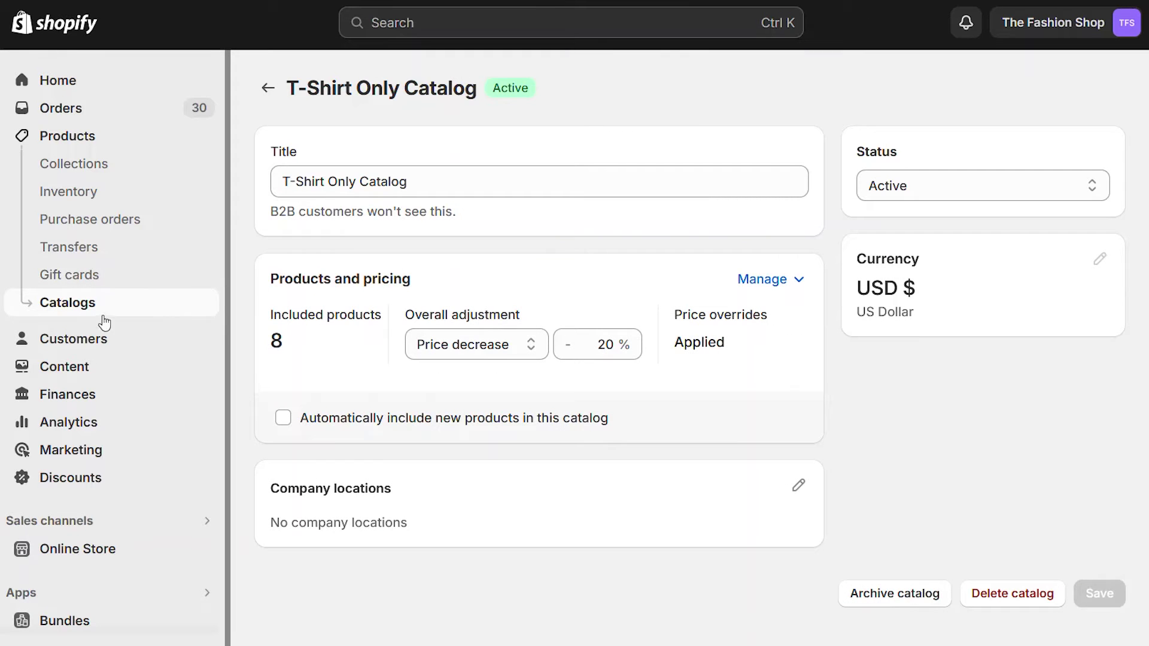
pyautogui.click(78, 338)
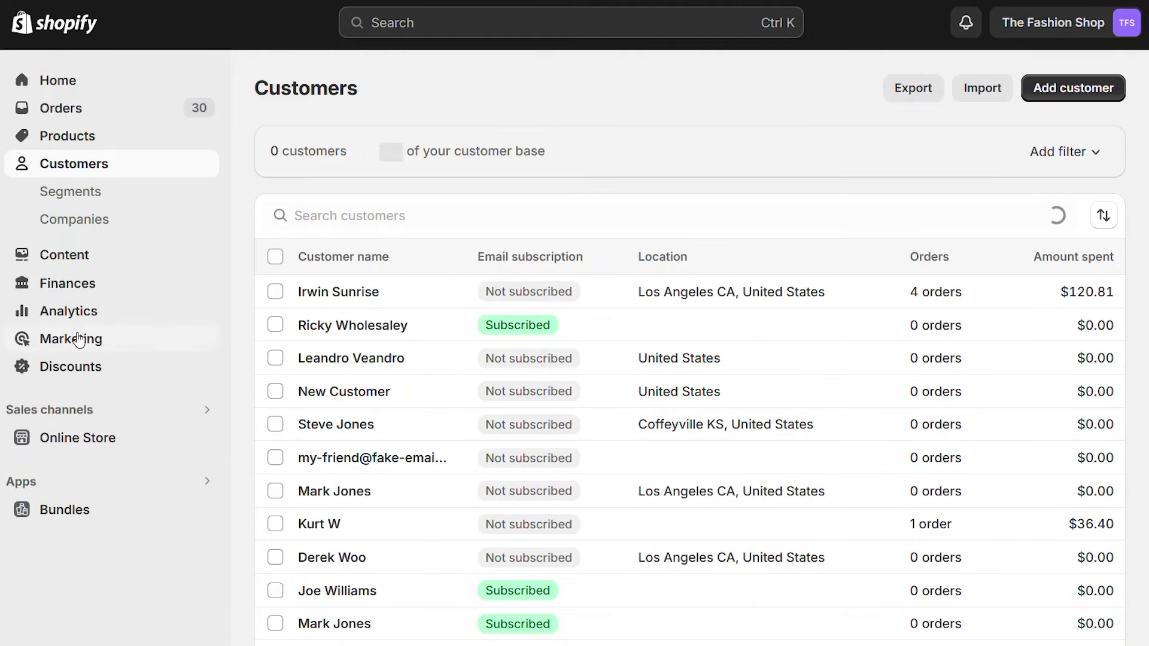
# - Add T-Shirt Only Catalog to the T-Shirt Warehouse company through its Add catalogs action
pyautogui.click(87, 226)
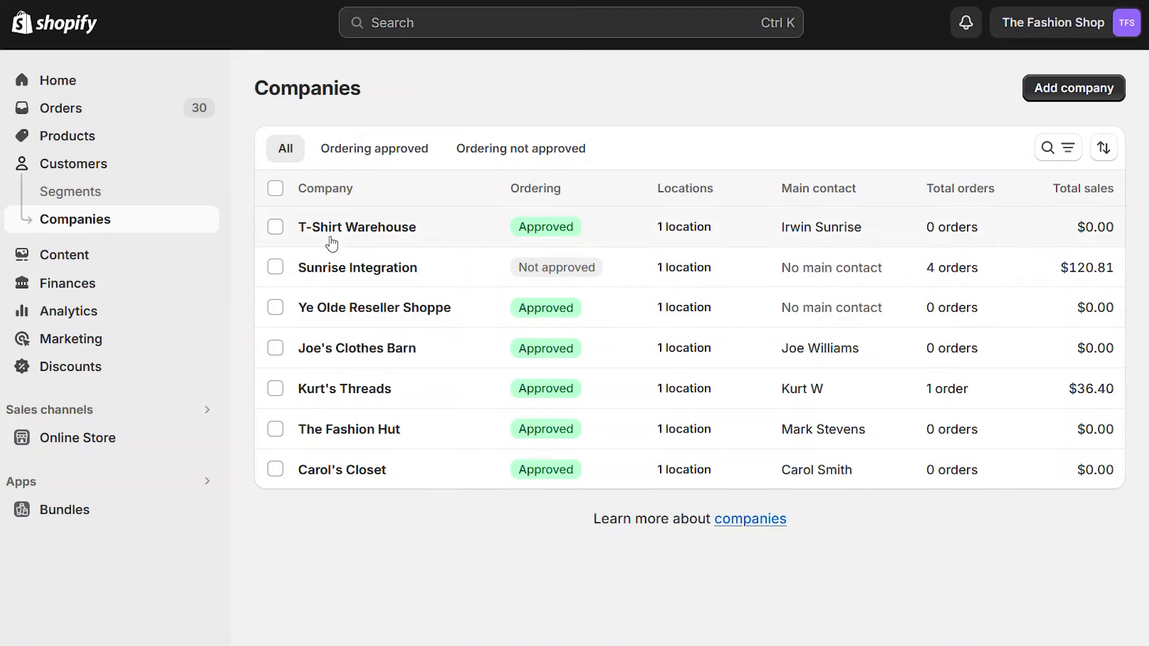
pyautogui.click(384, 228)
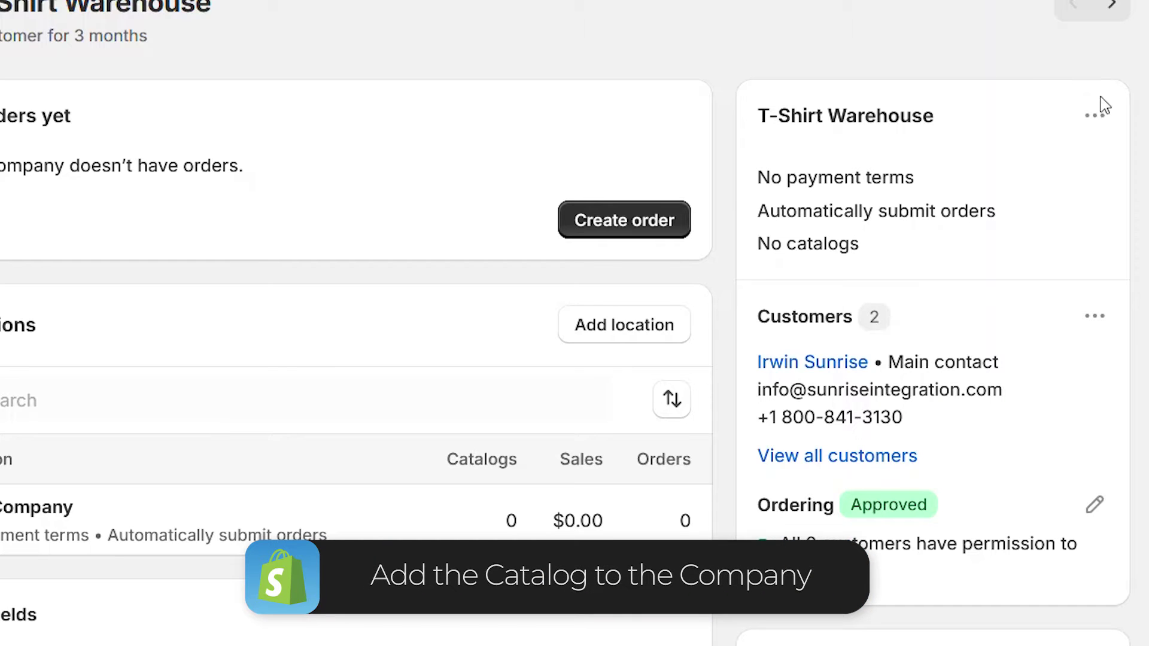
pyautogui.click(1095, 116)
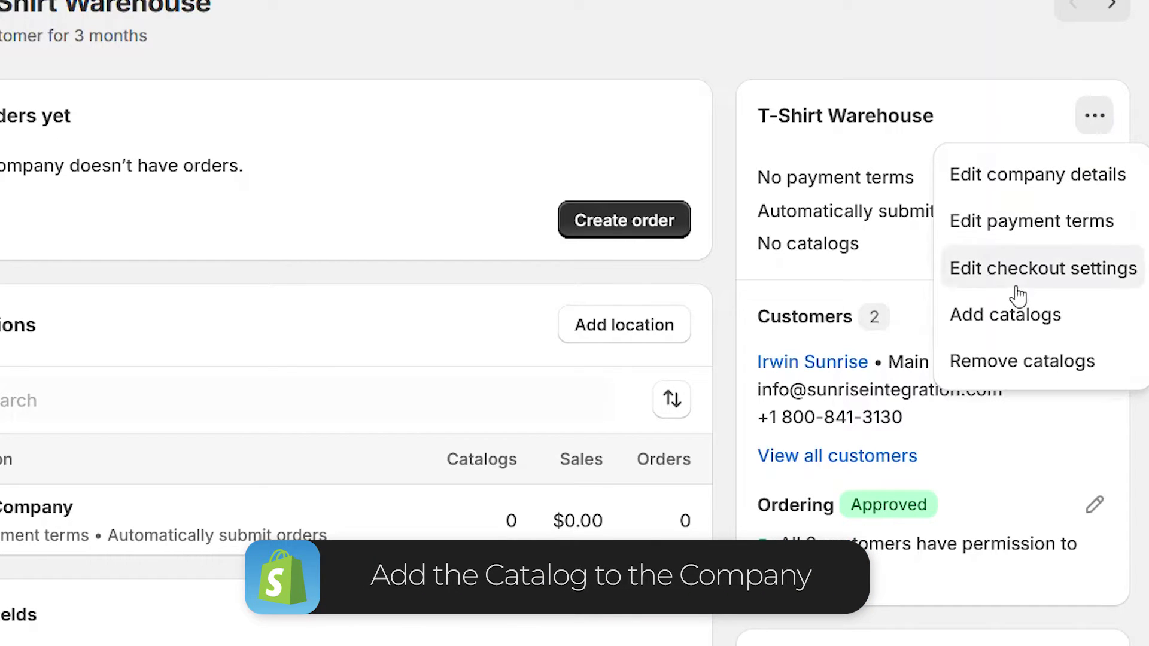
pyautogui.click(1043, 328)
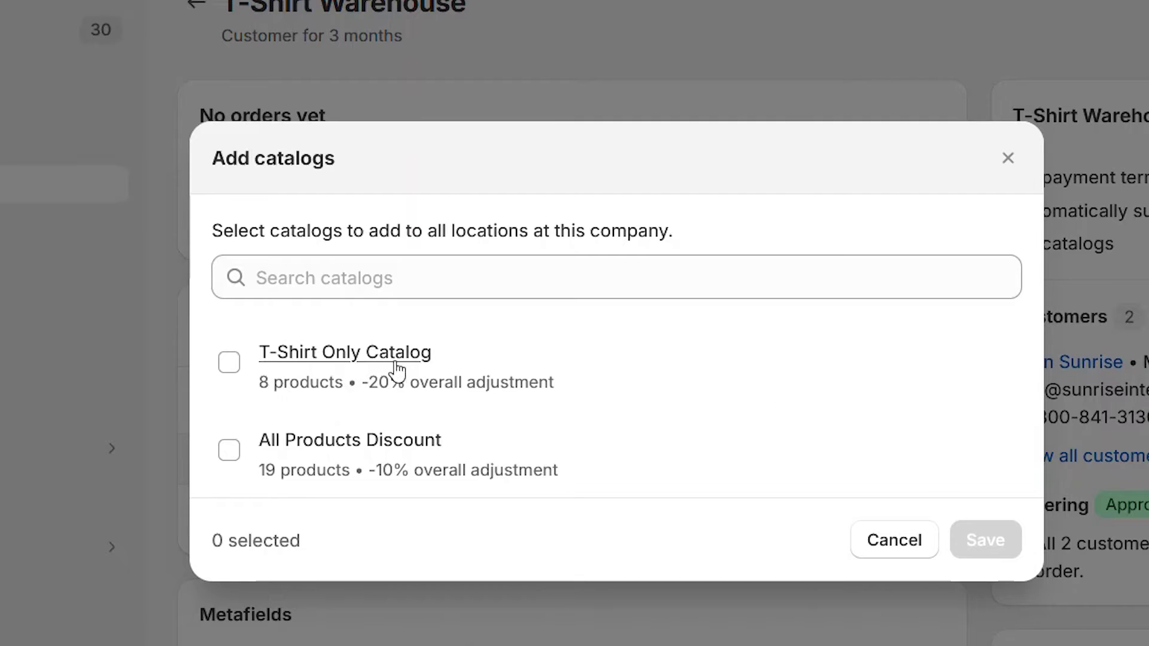
pyautogui.click(230, 365)
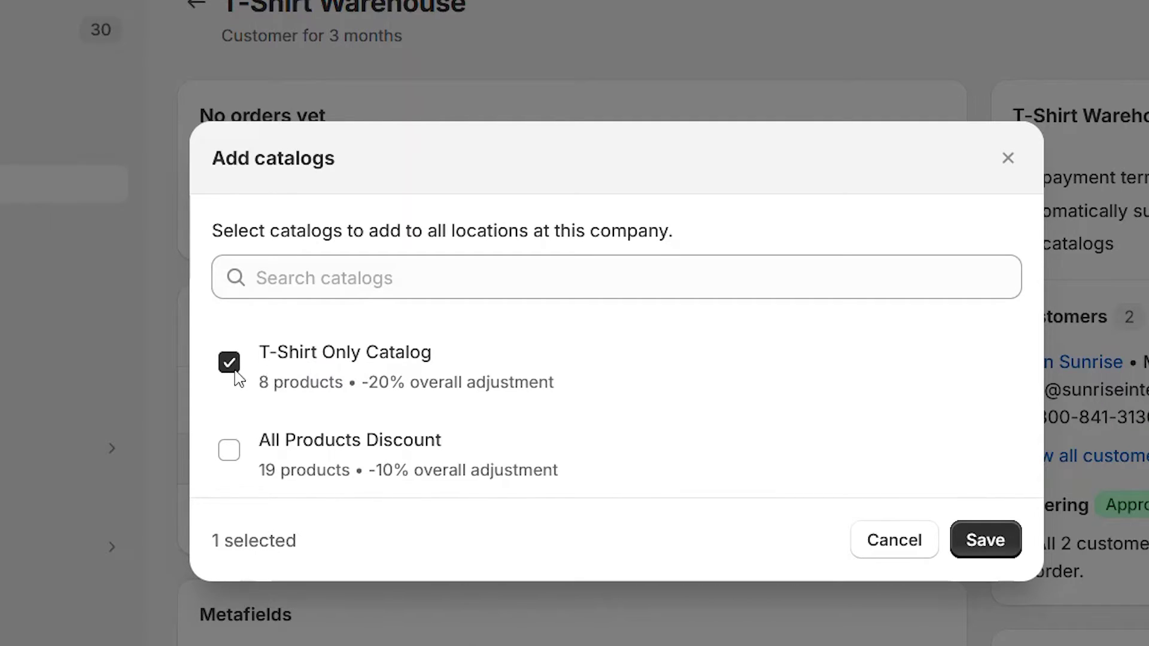
pyautogui.click(976, 542)
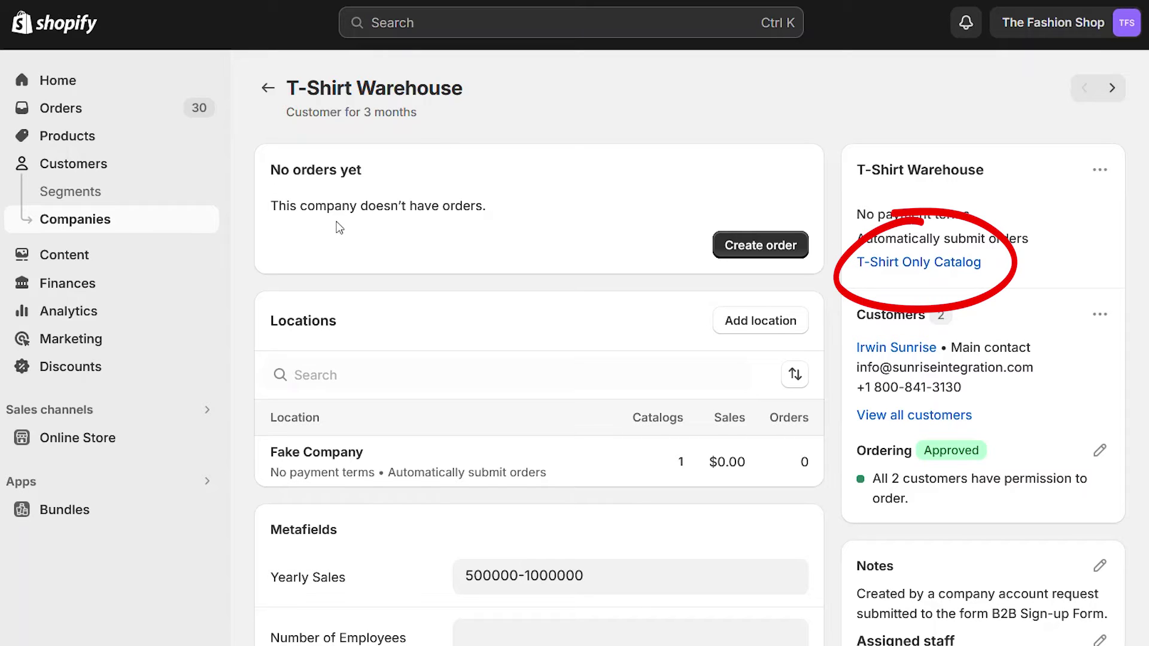
# - Add the All Products Discount catalog to the Ye Olde Reseller Shoppe company
pyautogui.click(267, 88)
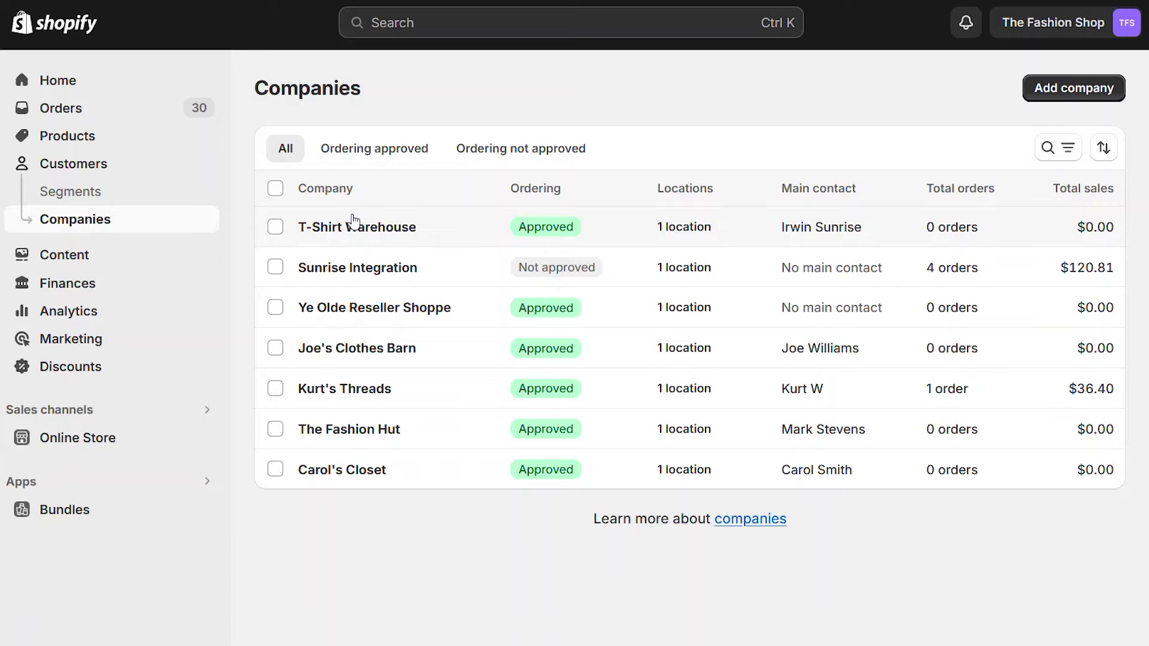
pyautogui.click(389, 309)
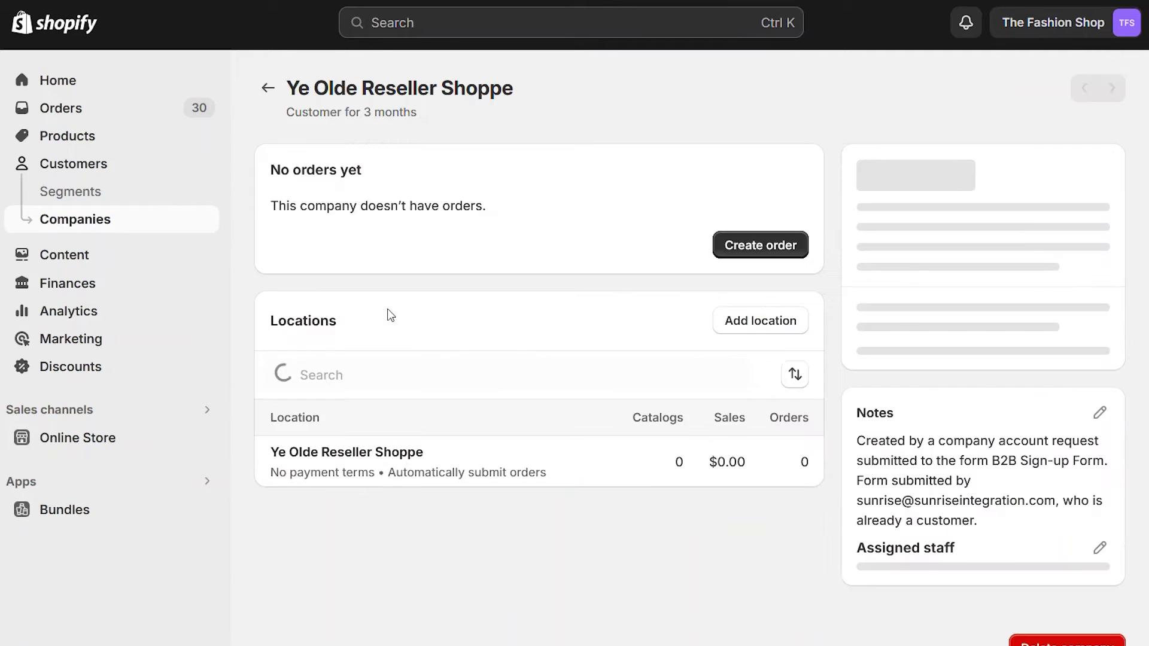
pyautogui.click(1101, 171)
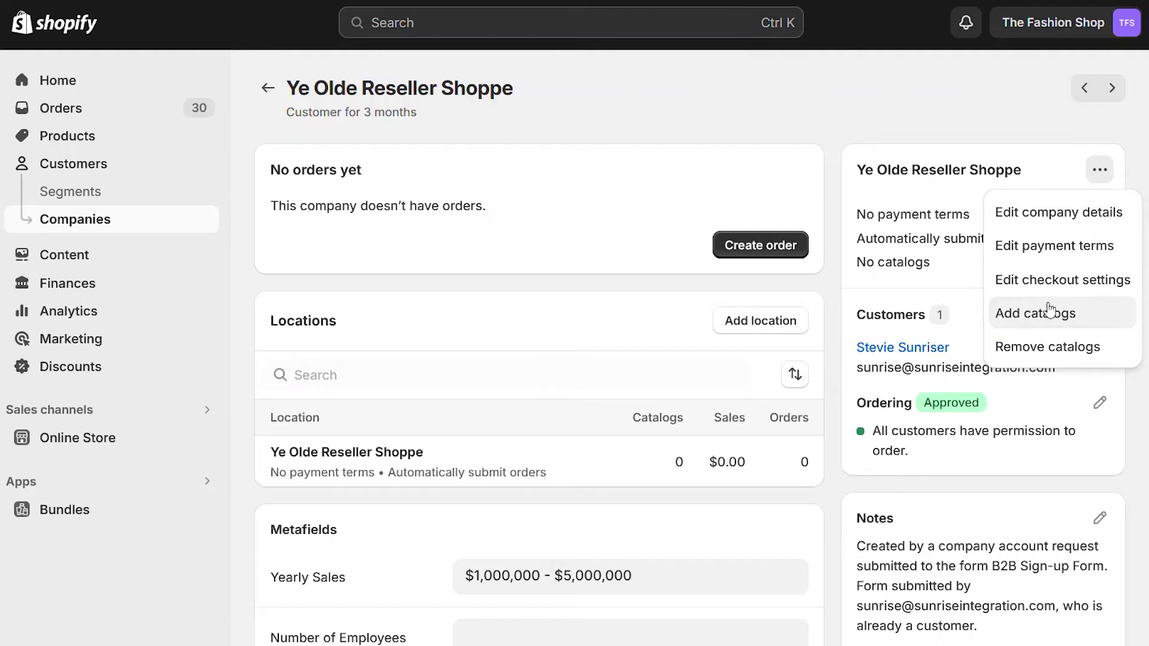
pyautogui.click(1039, 312)
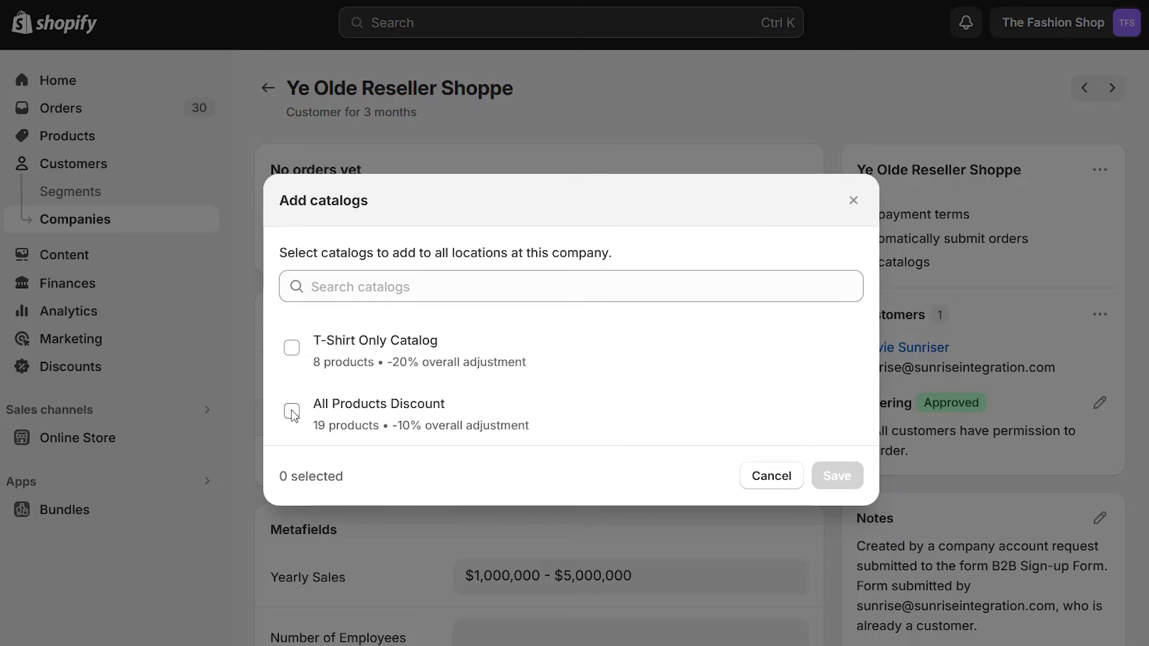
pyautogui.click(293, 412)
pyautogui.click(835, 476)
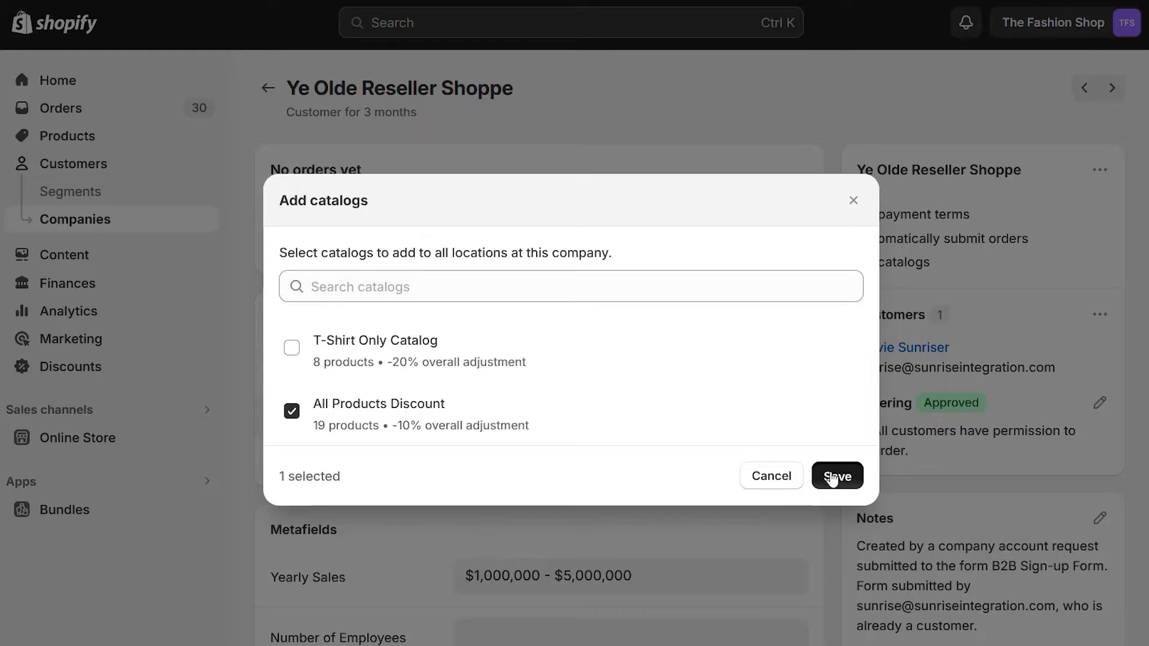
pyautogui.click(68, 142)
pyautogui.click(80, 307)
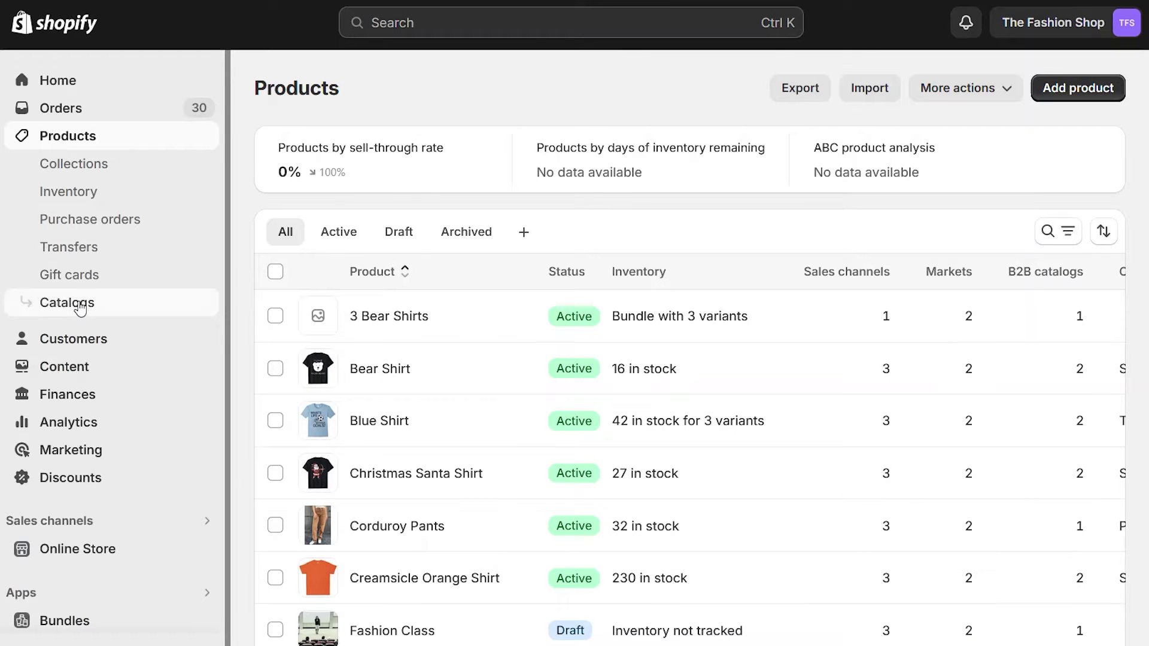
# - Open T-Shirt Only Catalog to confirm its company location, then return to the Catalogs list
pyautogui.click(320, 287)
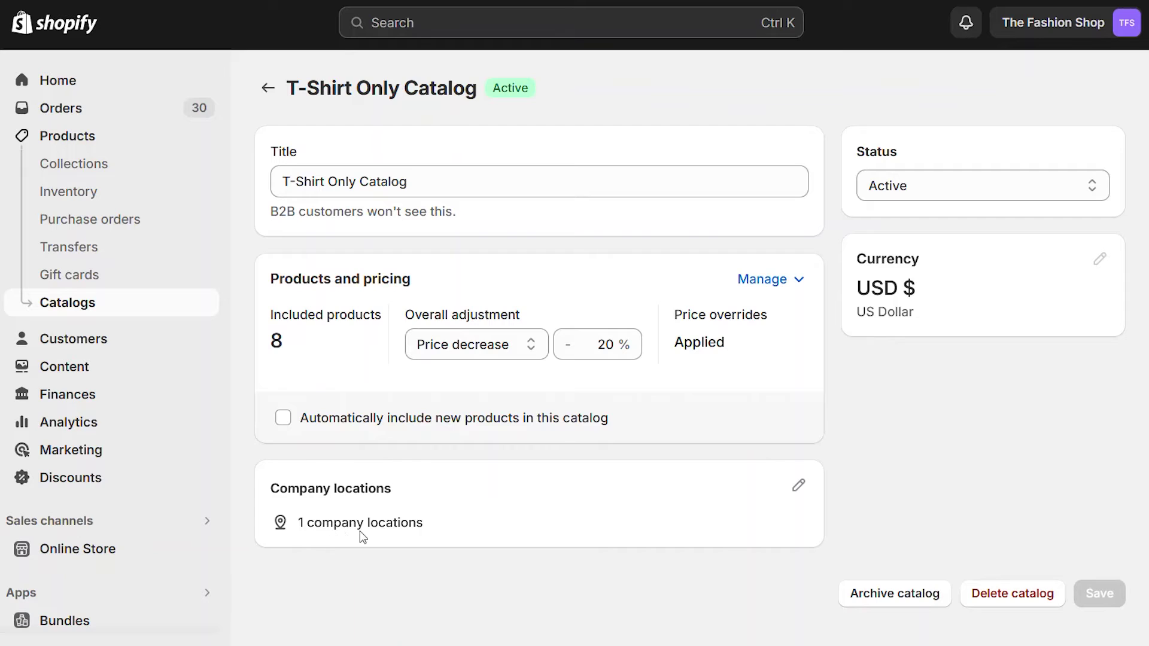
pyautogui.hotkey('alt', 'Left')
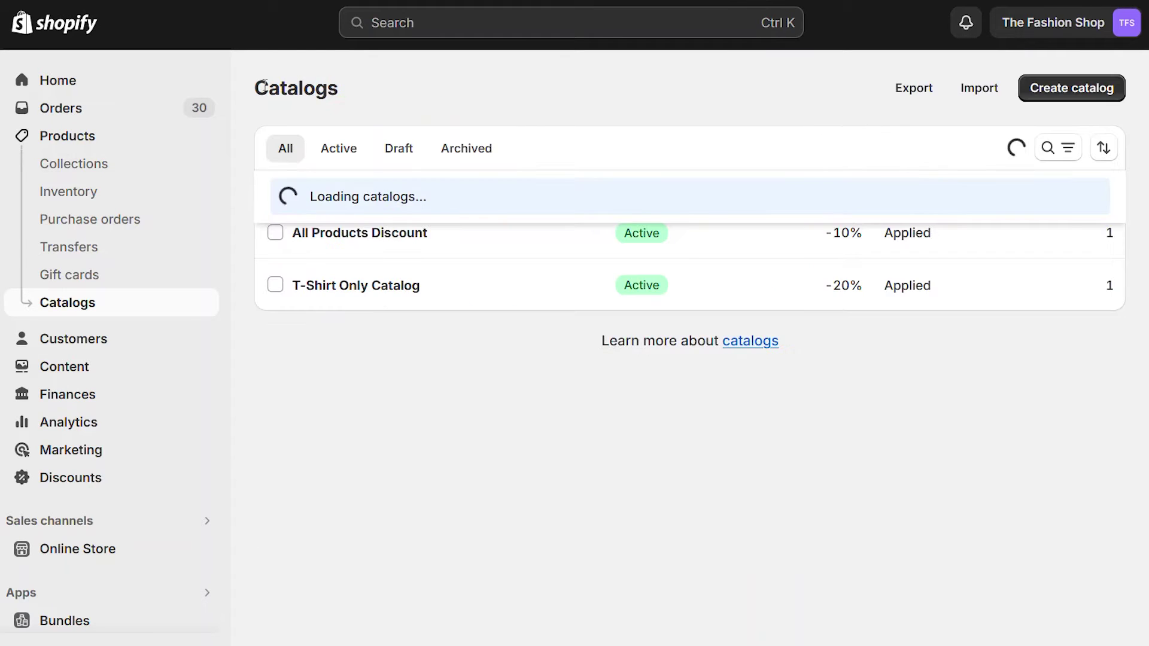
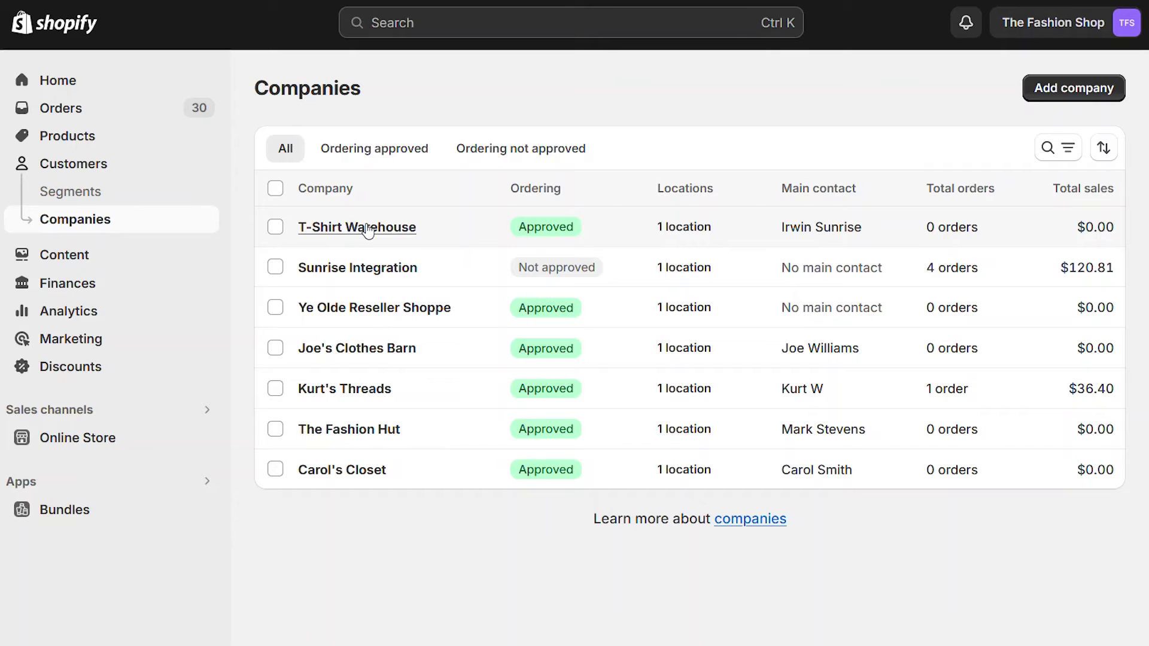
# - Open the T-Shirt Warehouse company and view all of its customers
pyautogui.click(370, 230)
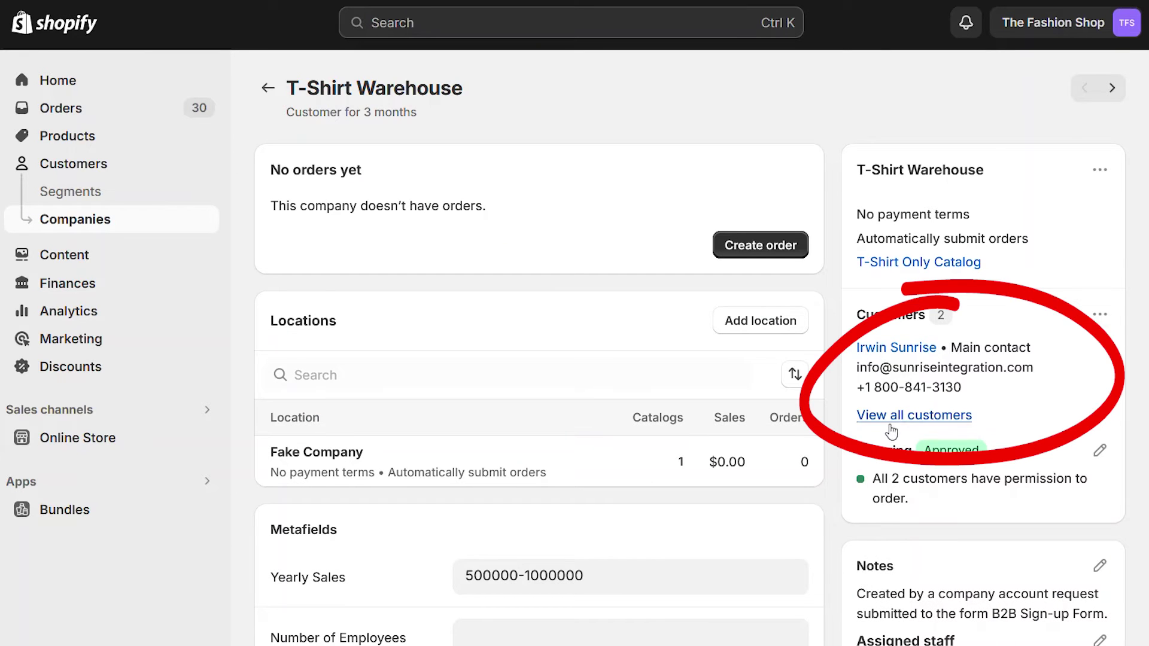
pyautogui.click(920, 414)
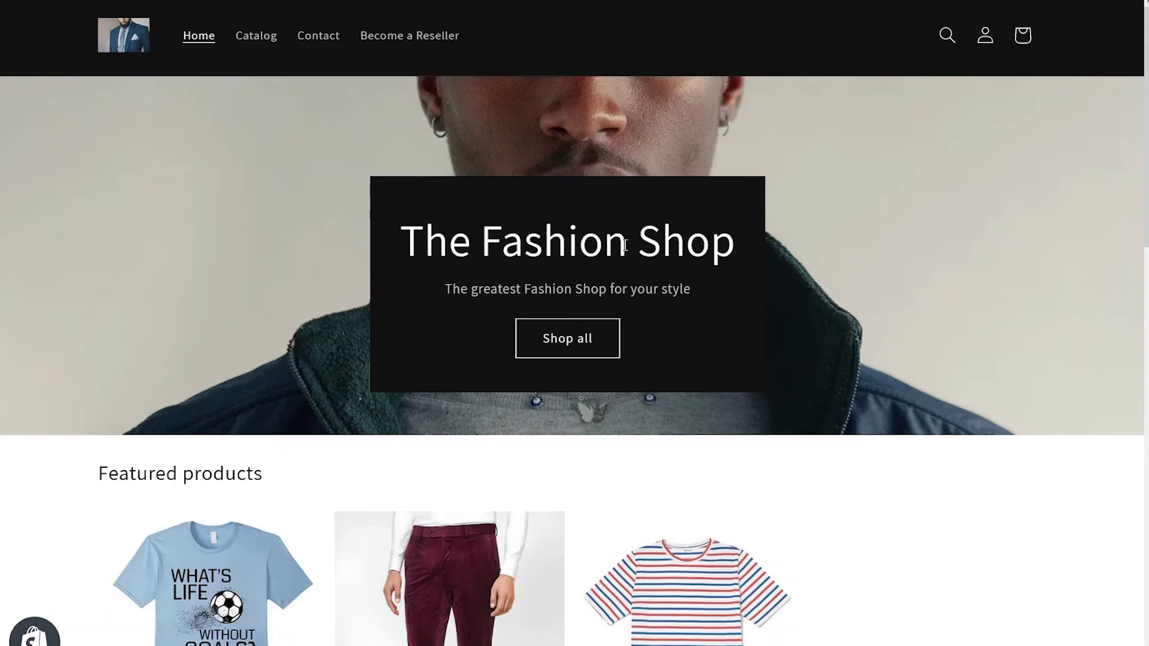
# - Sign in to the storefront as the B2B customer with an e-mailed login code and browse the Catalog
pyautogui.click(986, 45)
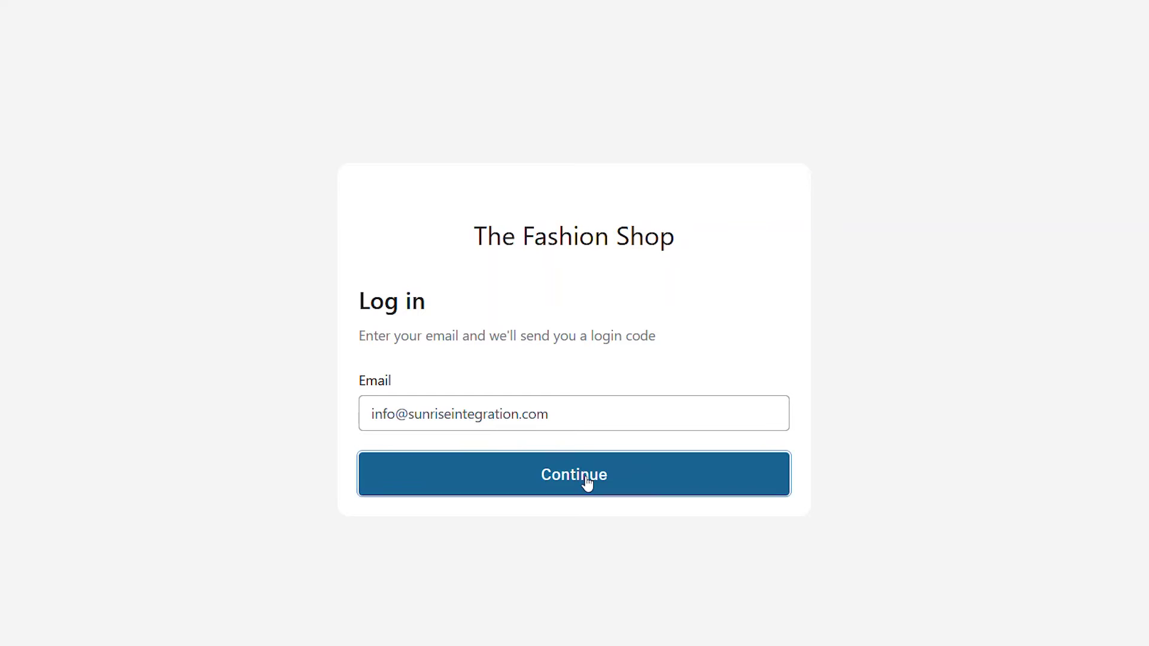
pyautogui.click(584, 477)
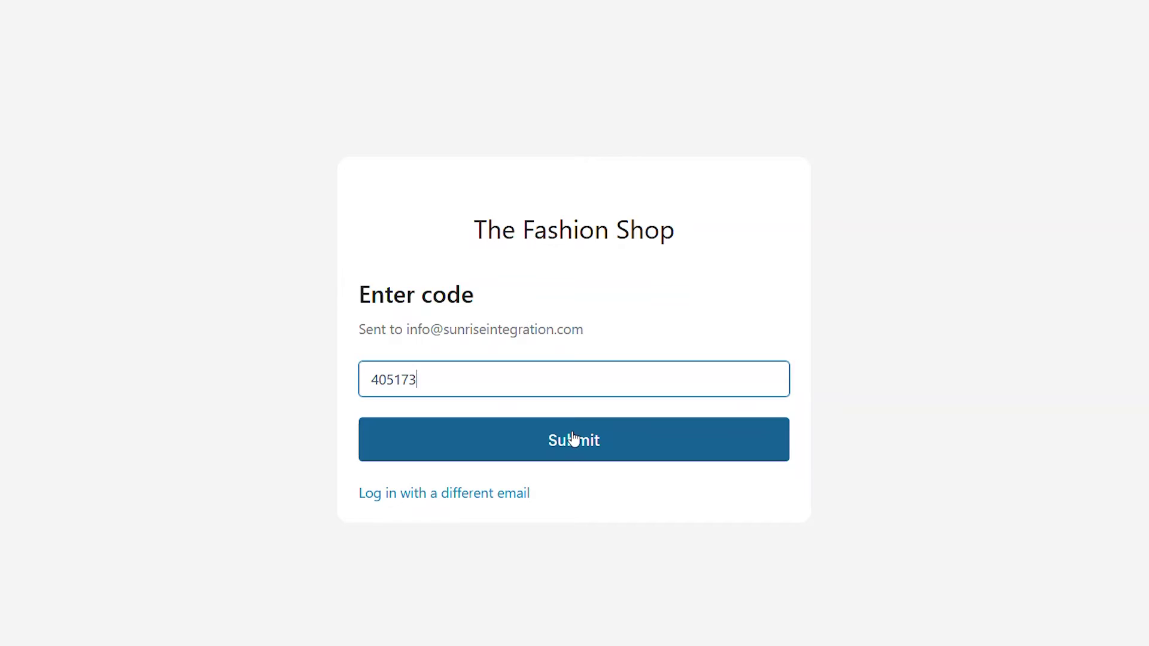
pyautogui.click(573, 445)
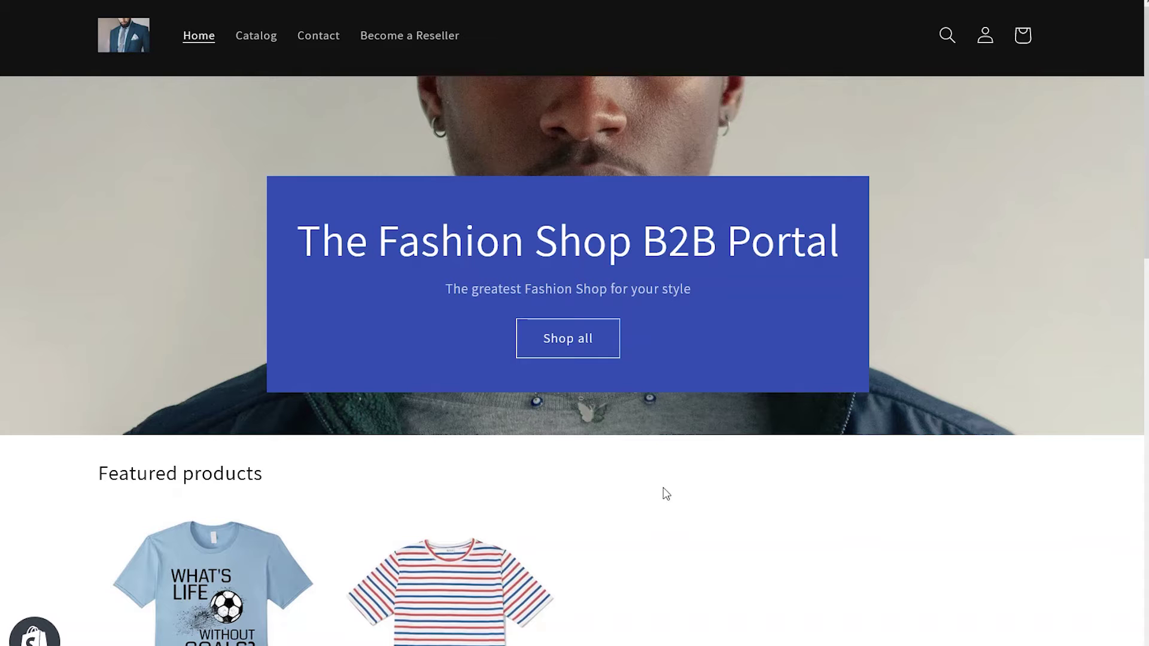
pyautogui.click(256, 35)
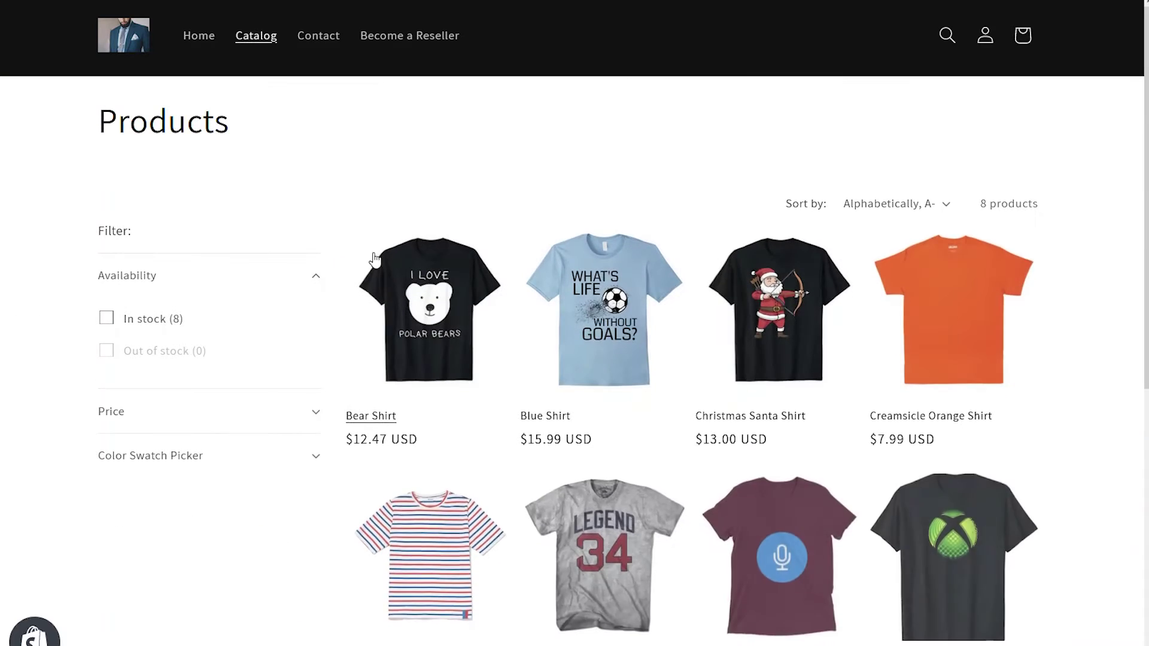
pyautogui.moveTo(1143, 150)
pyautogui.mouseDown()
pyautogui.moveTo(1143, 425)
pyautogui.moveTo(1140, 169)
pyautogui.mouseUp()
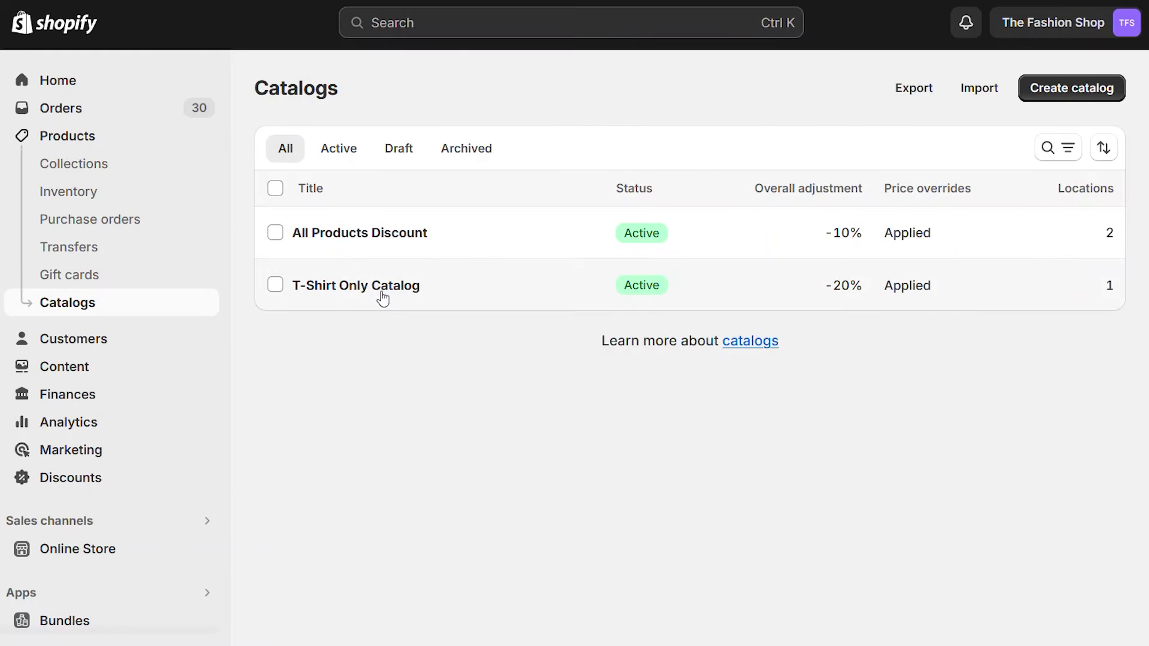
# - Open the T-Shirt Only Catalog's products and pricing page
pyautogui.click(383, 298)
pyautogui.click(764, 287)
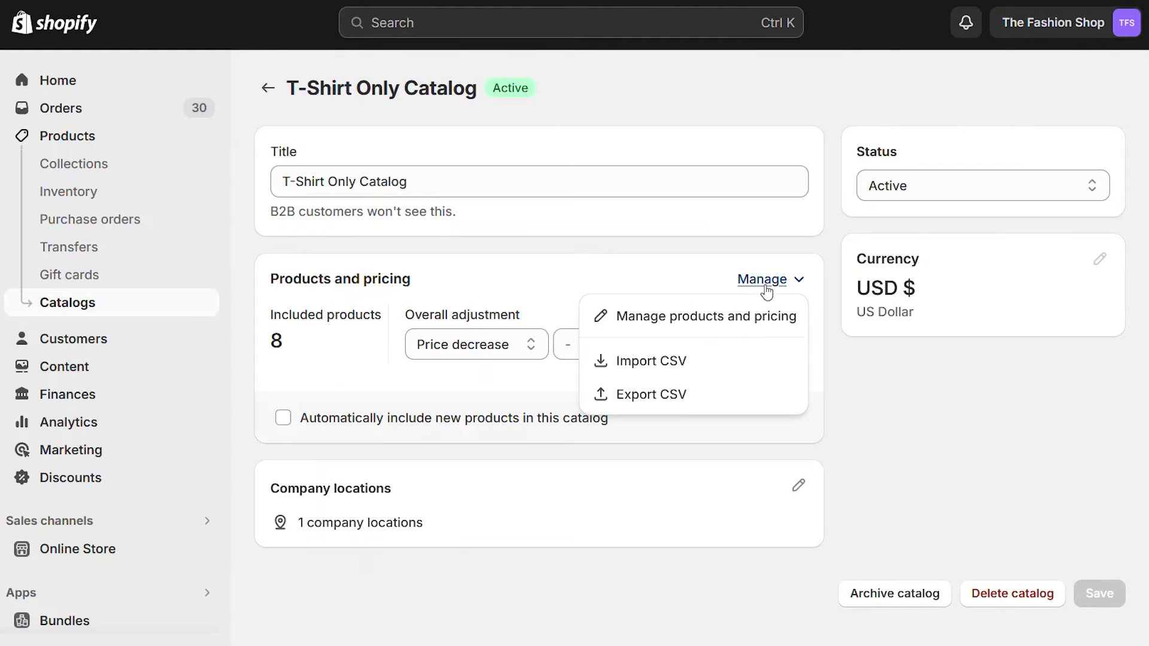
pyautogui.click(726, 319)
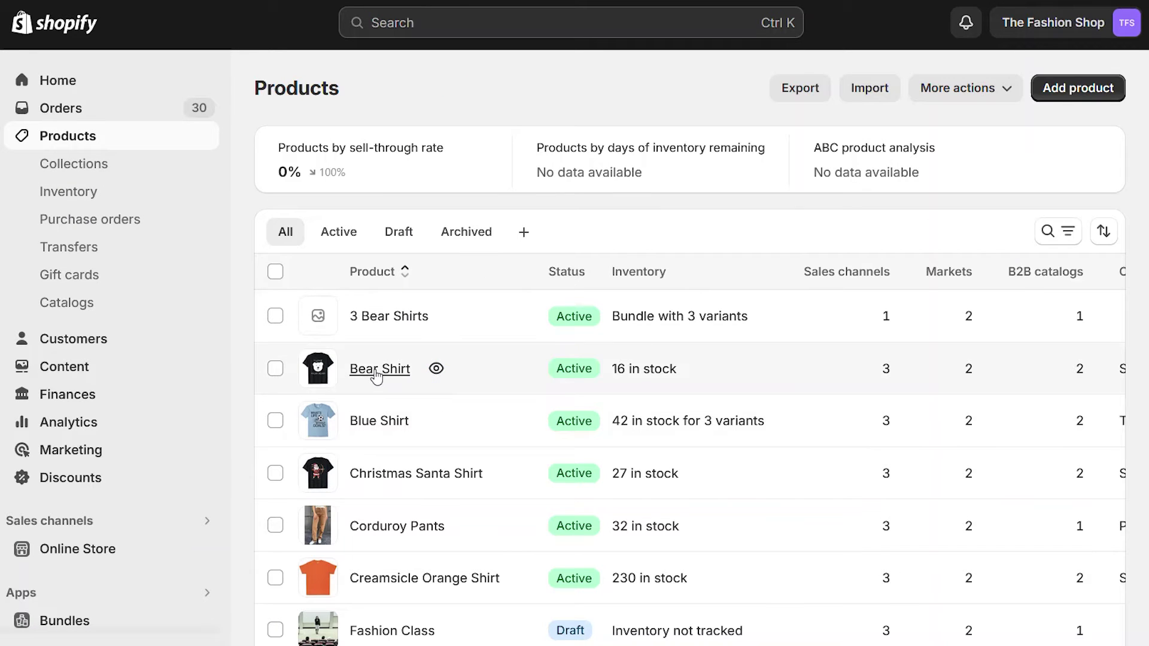
# - Check the Bear Shirt's 15.59 base price, leaving it unchanged
pyautogui.click(377, 376)
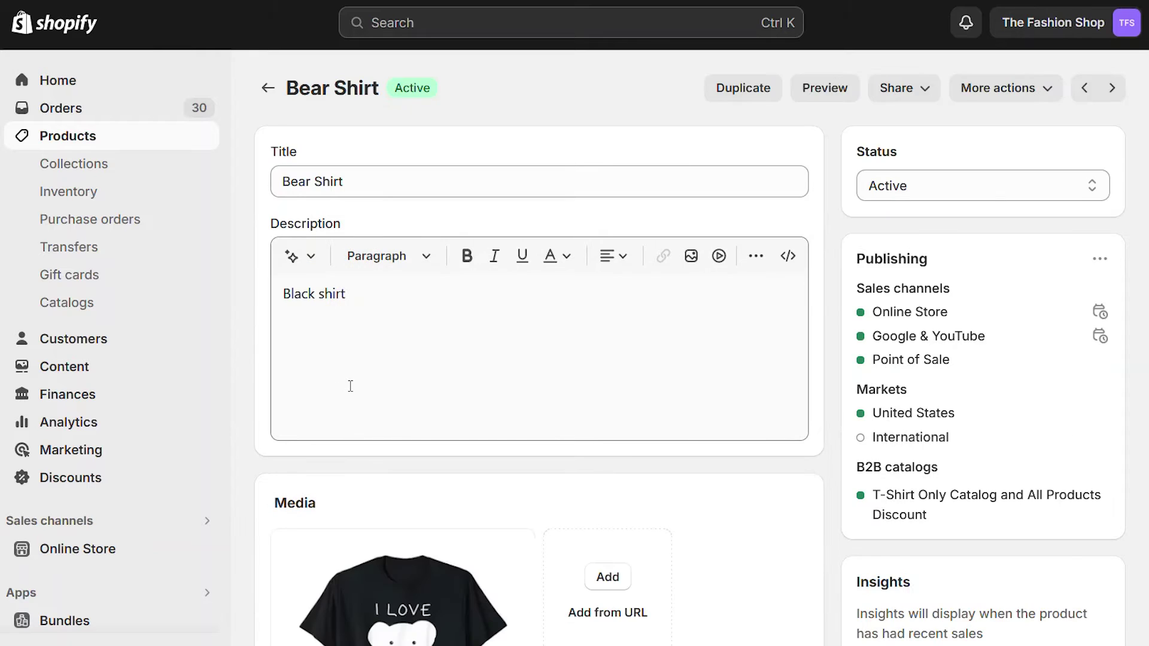
pyautogui.scroll(-10, 349, 388)
pyautogui.doubleClick(342, 310)
pyautogui.click(497, 222)
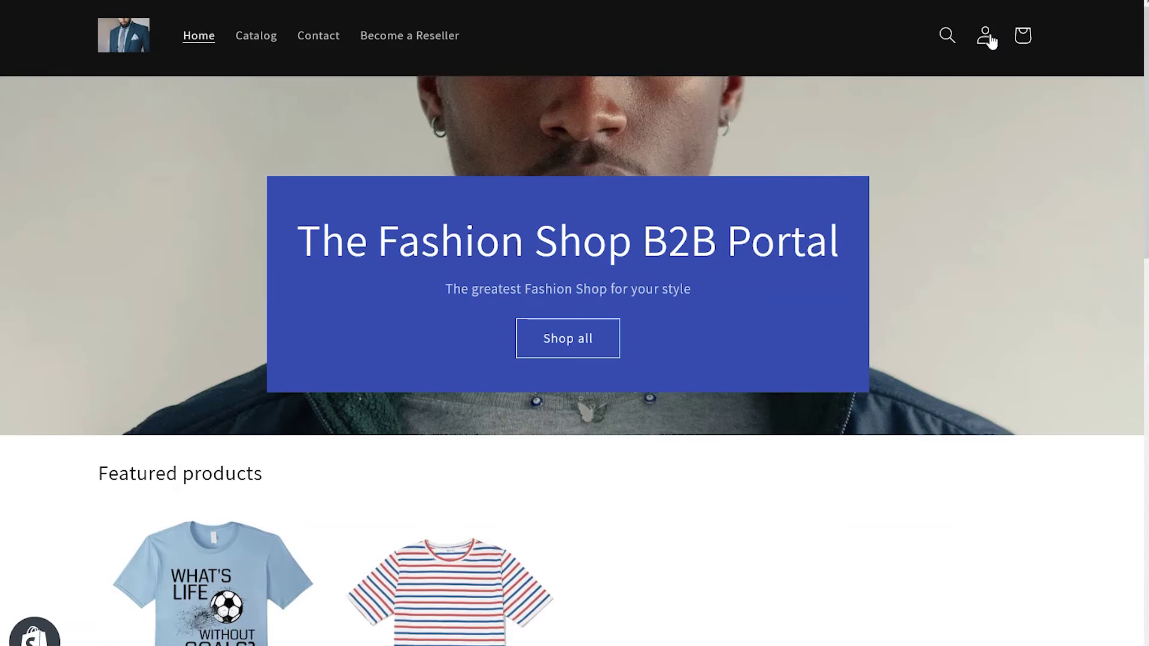
# - Log out and sign back in as a second B2B customer using an e-mailed login code
pyautogui.click(988, 34)
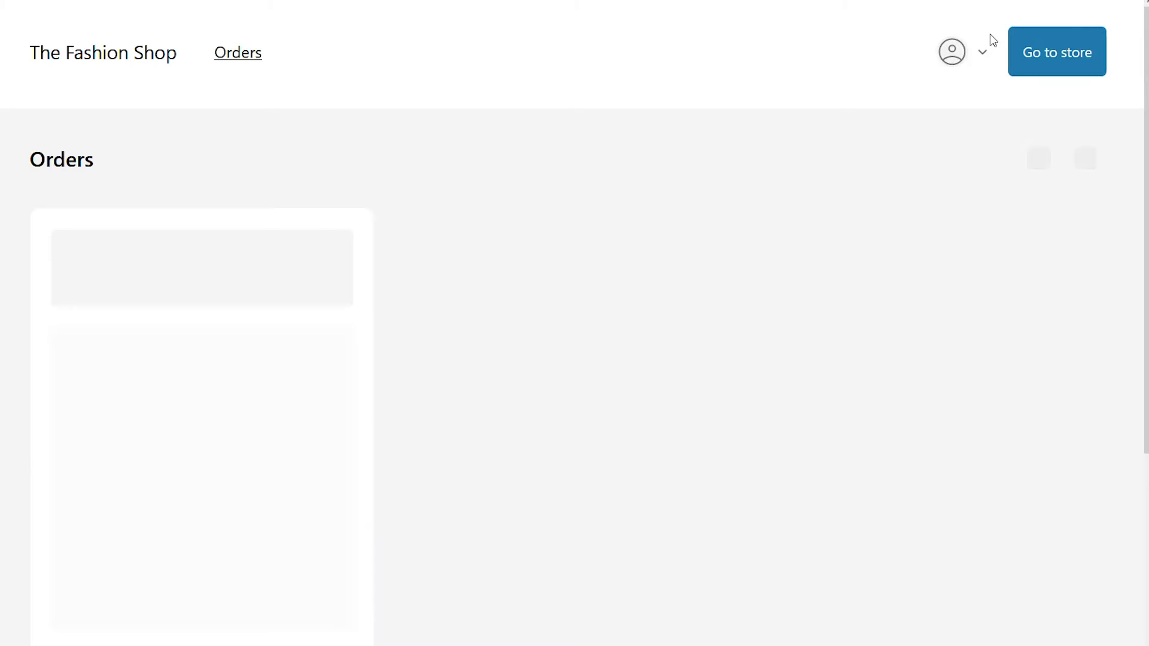
pyautogui.click(983, 54)
pyautogui.click(887, 307)
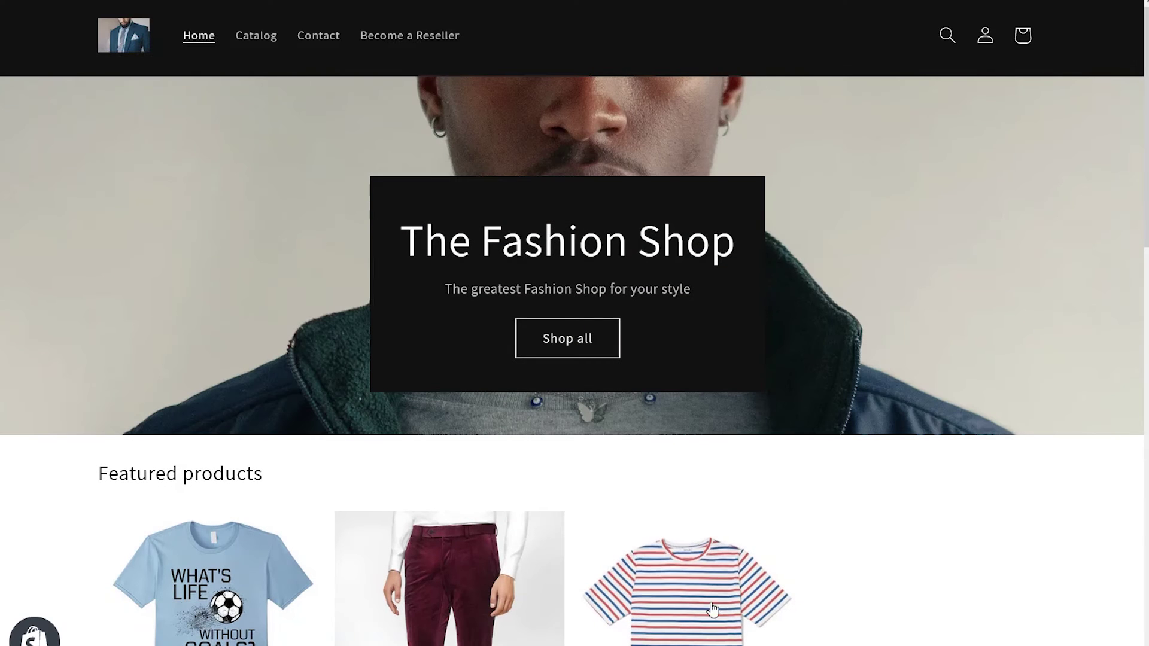
pyautogui.click(985, 37)
pyautogui.press('Return')
pyautogui.click(603, 446)
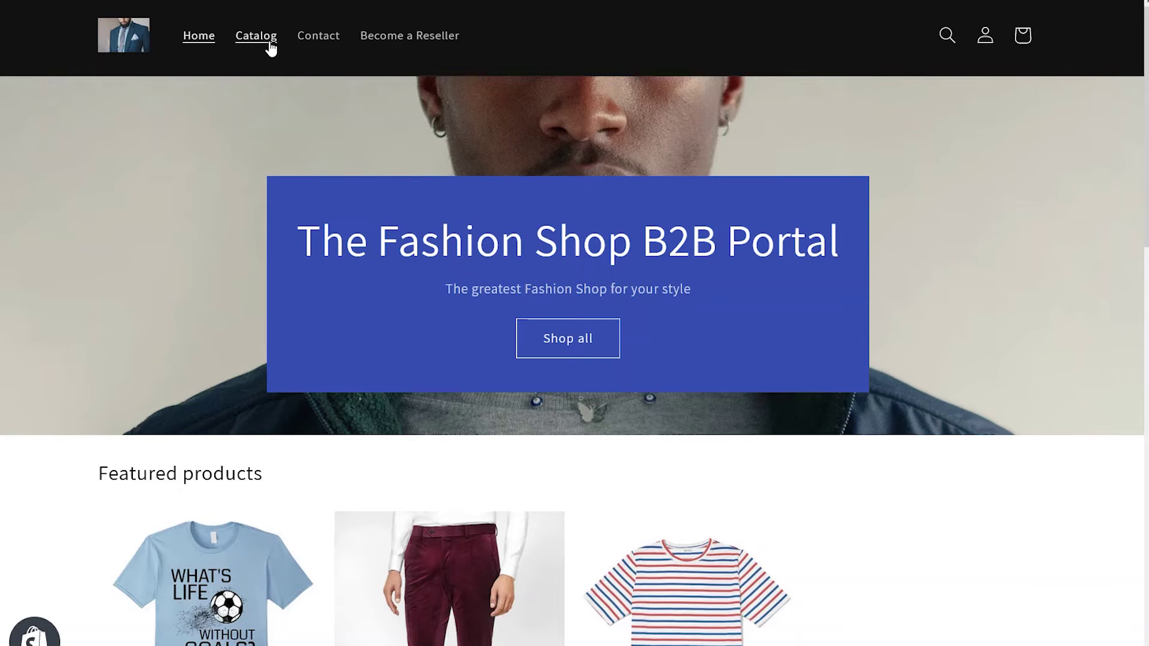
# - Page through the 17 catalog products and open the Bear Shirt priced $10.99 USD
pyautogui.click(270, 43)
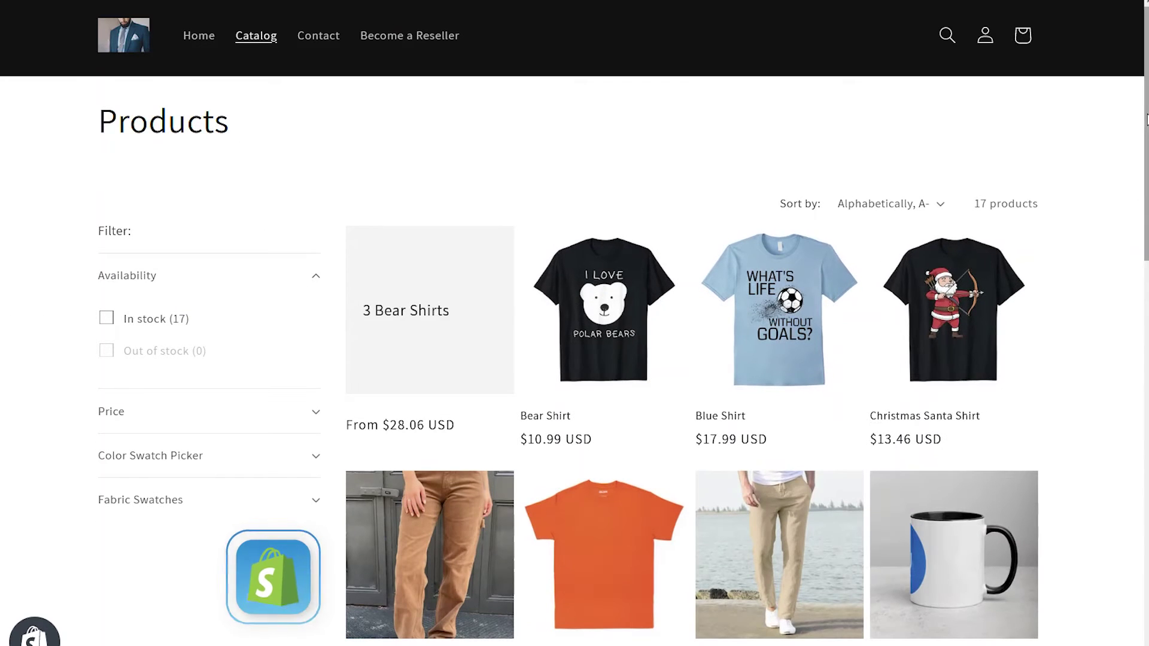
pyautogui.scroll(-10, 1147, 120)
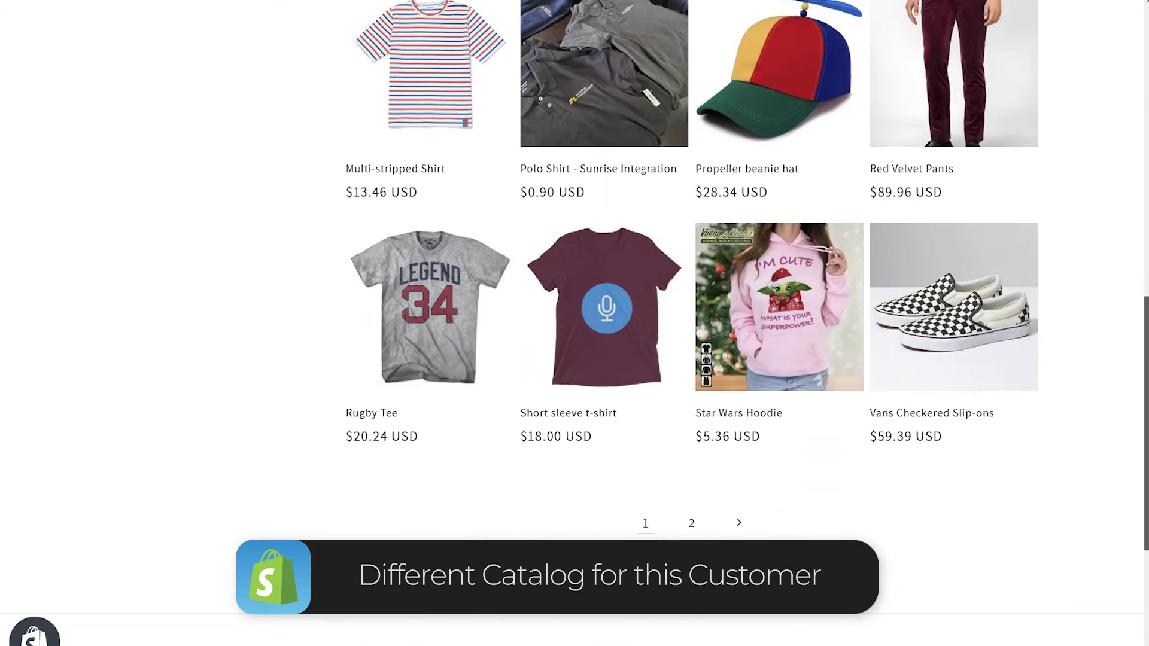
pyautogui.click(692, 524)
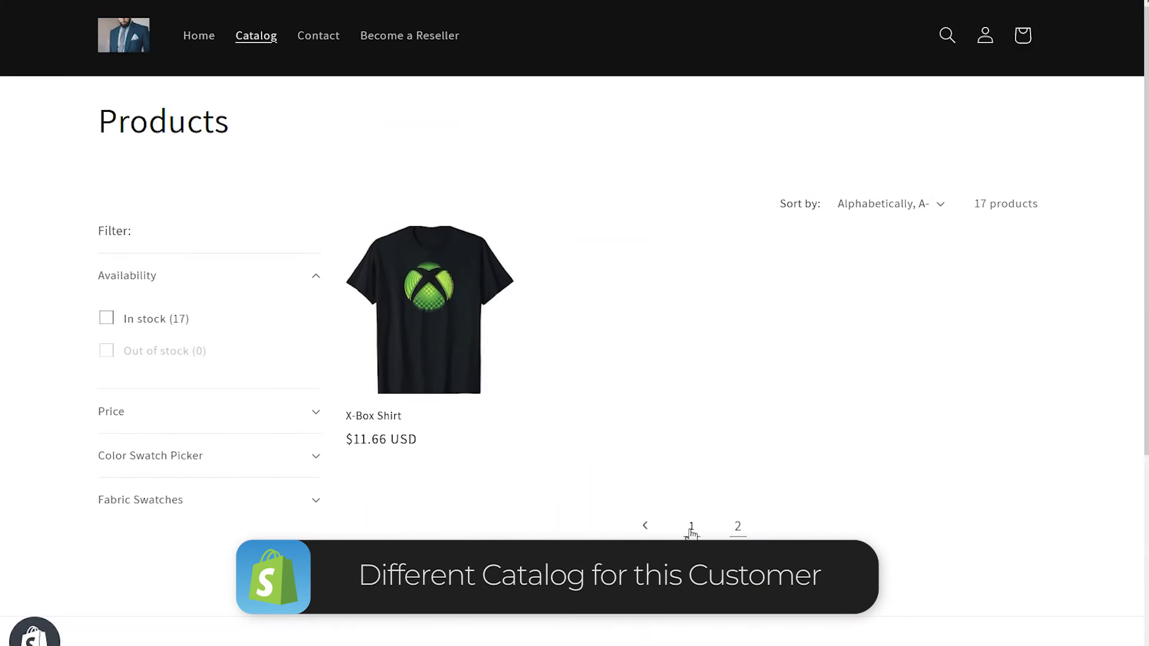
pyautogui.click(691, 528)
pyautogui.scroll(-10, 790, 389)
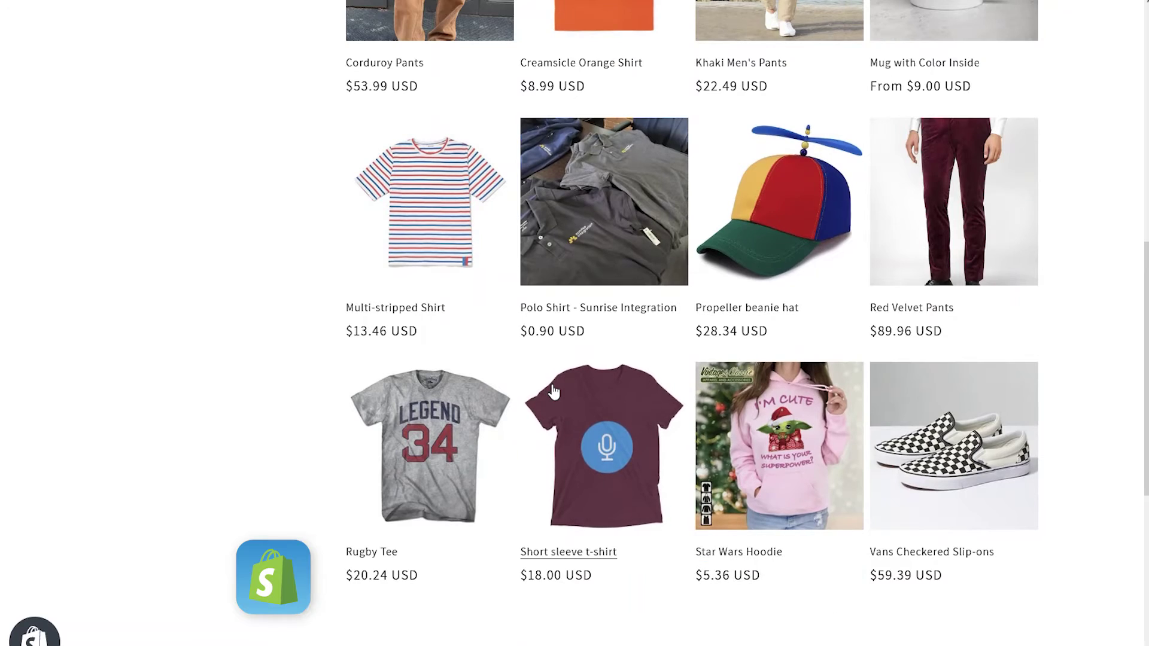
pyautogui.scroll(10, 553, 392)
pyautogui.click(535, 335)
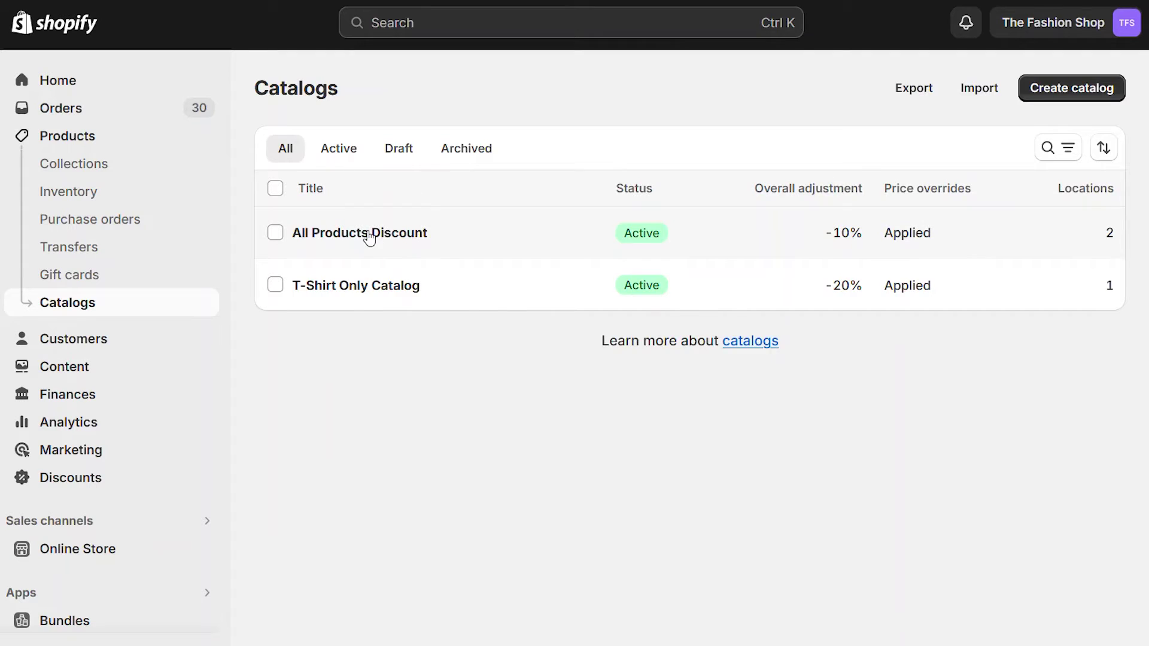
# - Return to the admin Catalogs list and open the All Products Discount catalog
pyautogui.click(367, 233)
pyautogui.click(756, 281)
pyautogui.click(703, 317)
pyautogui.click(354, 234)
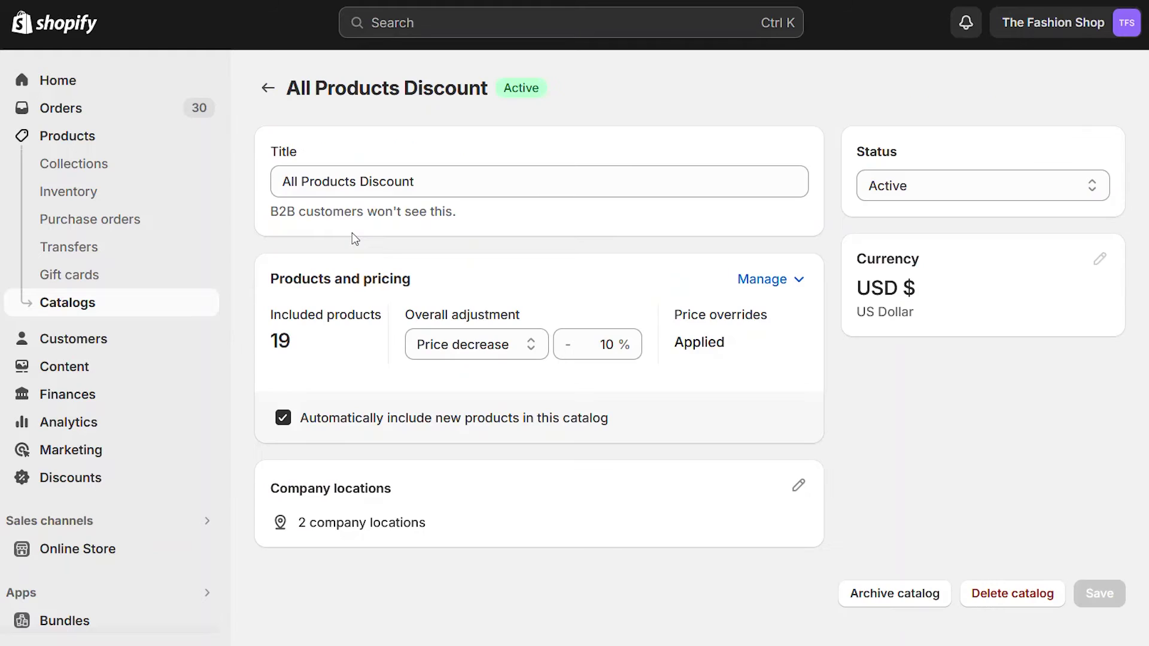
# - Open the All Products Discount catalog's products and pricing, revealing the Quantity rules and Volume pricing columns
pyautogui.click(756, 281)
pyautogui.click(705, 318)
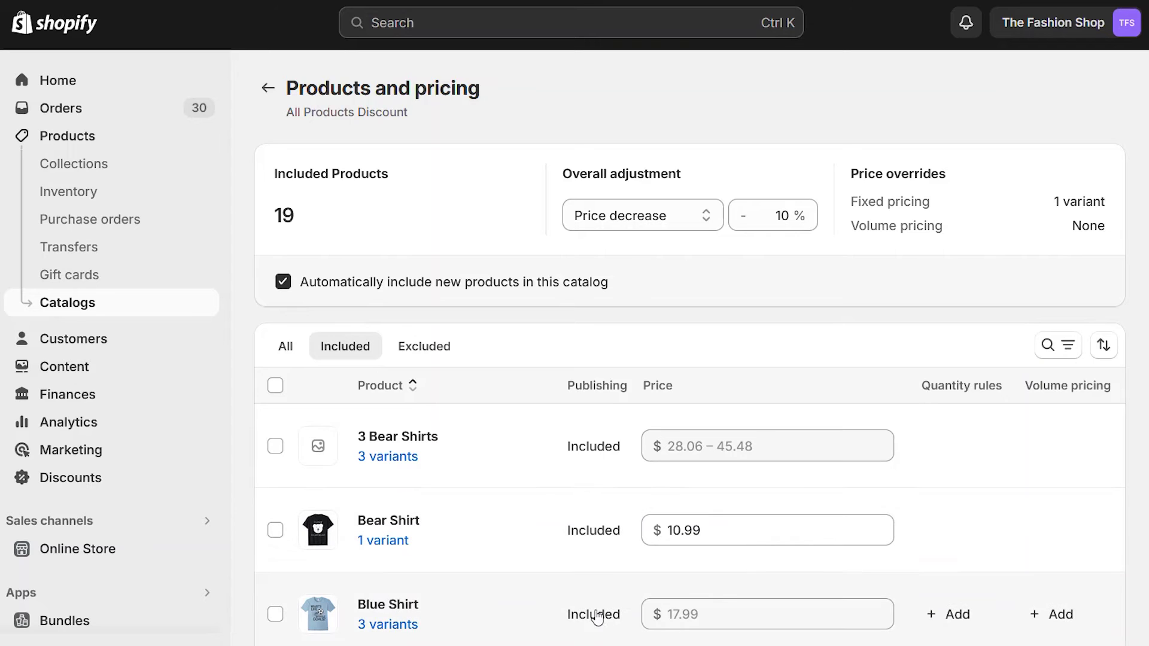
pyautogui.scroll(-4, 1146, 244)
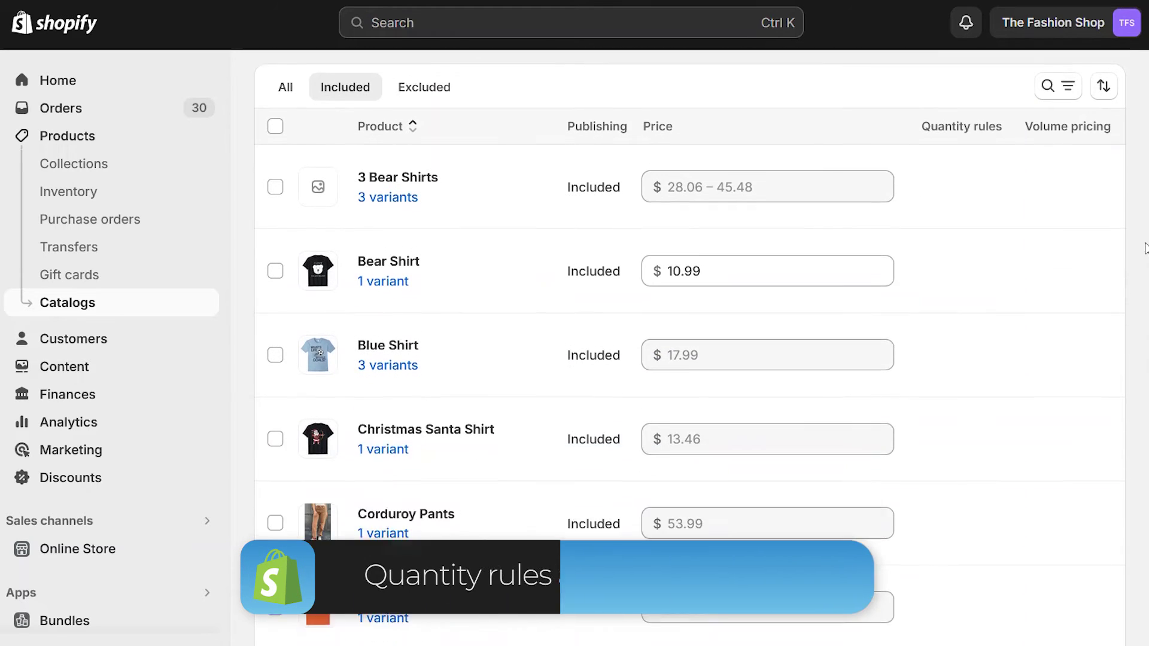
pyautogui.scroll(-1, 1146, 244)
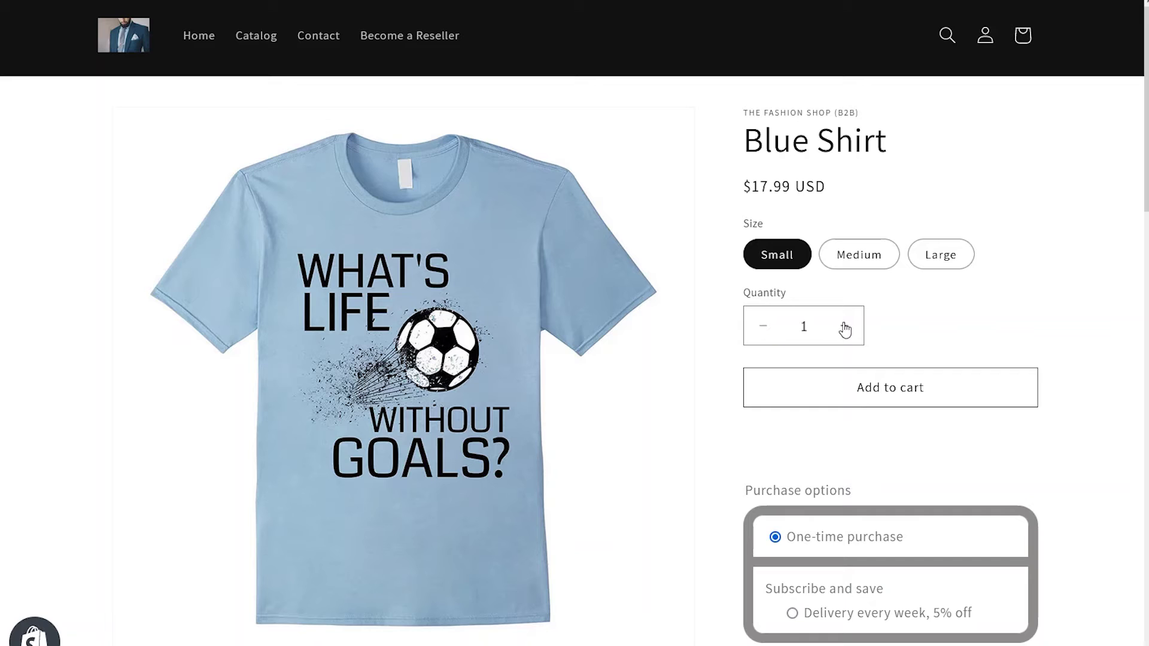
# - Add three Small Blue Shirts to the cart and view the $53.97 cart total
pyautogui.click(871, 404)
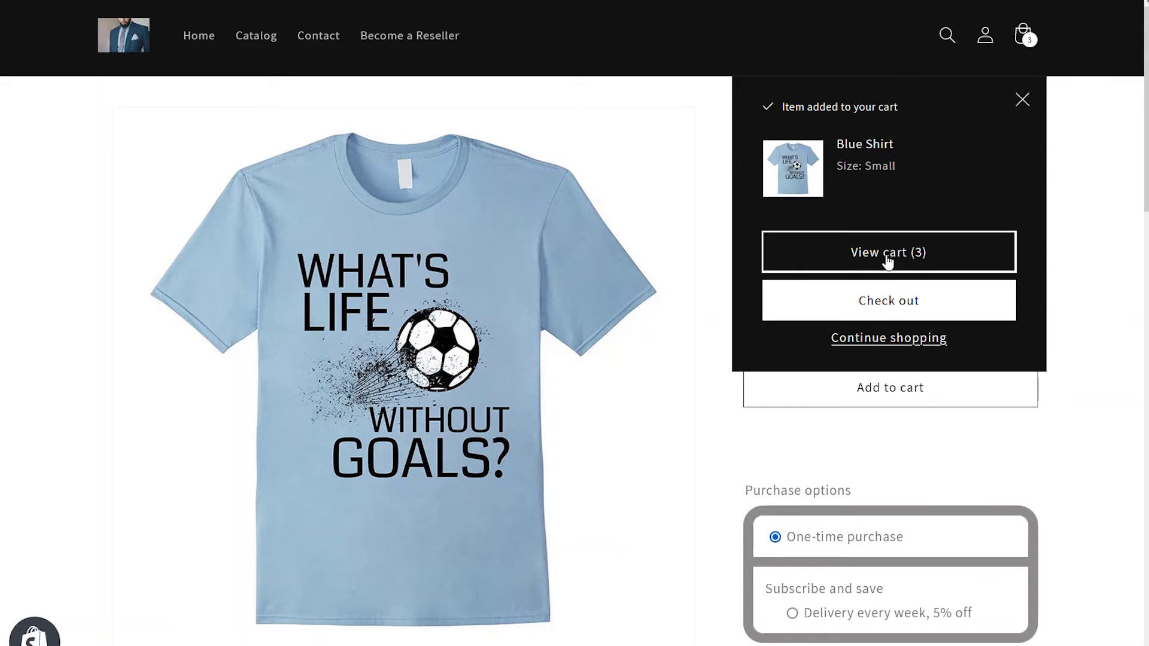
pyautogui.click(889, 261)
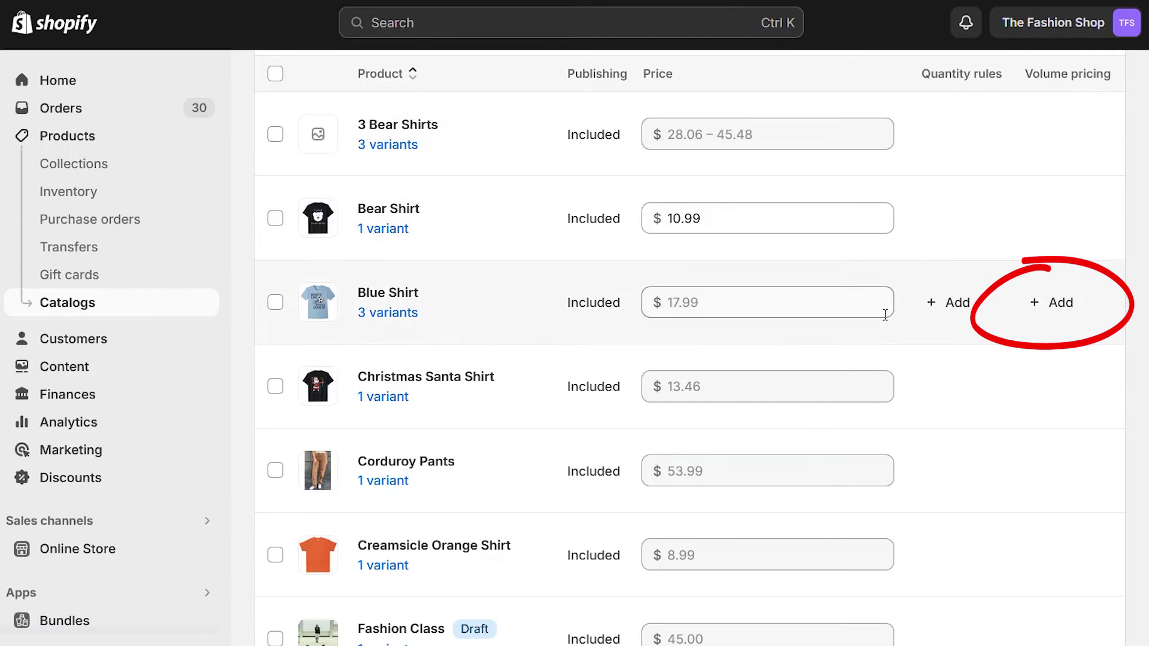
# - Give Blue Shirt a volume price break of $10.00 each from 2 units
pyautogui.click(1054, 302)
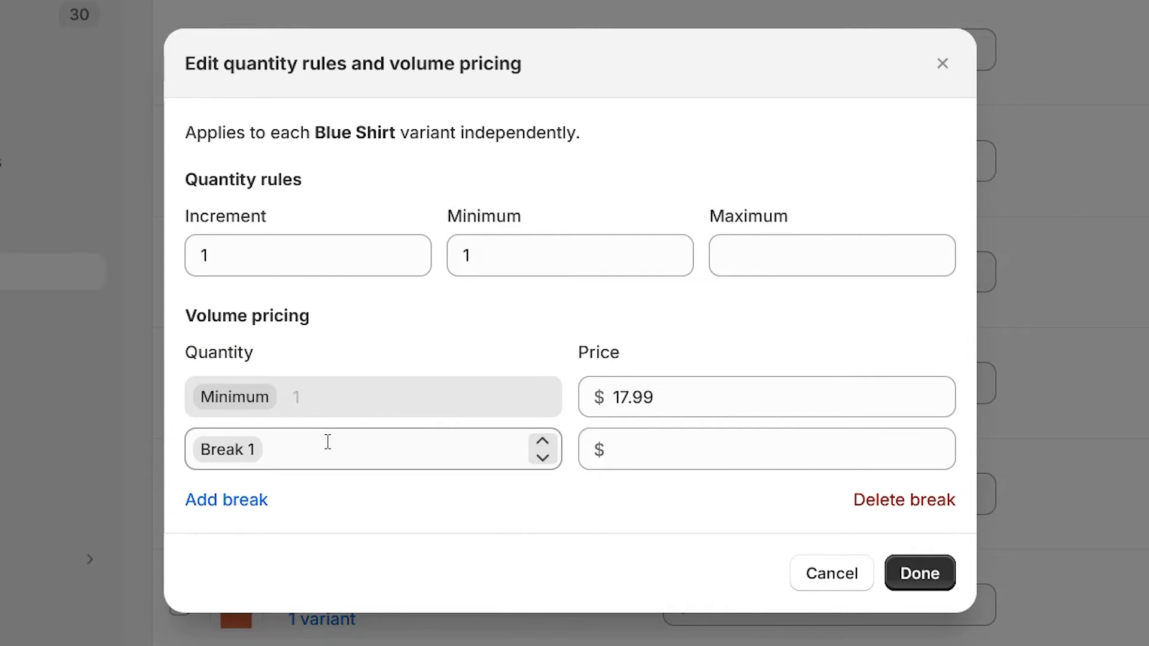
pyautogui.click(542, 443)
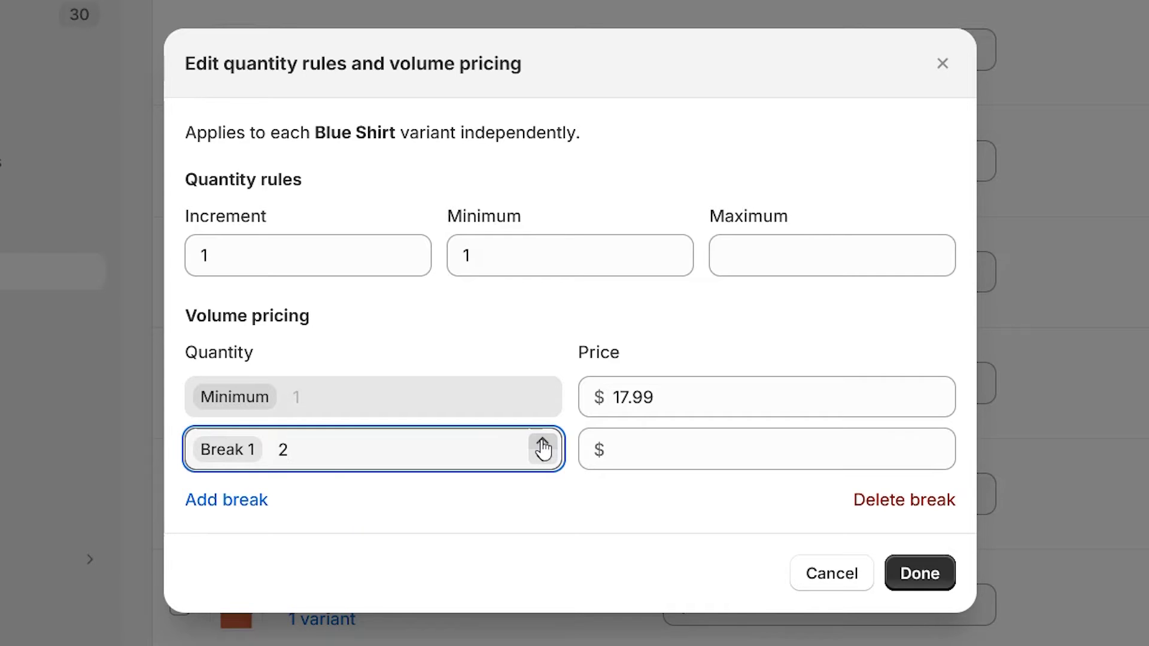
pyautogui.click(669, 448)
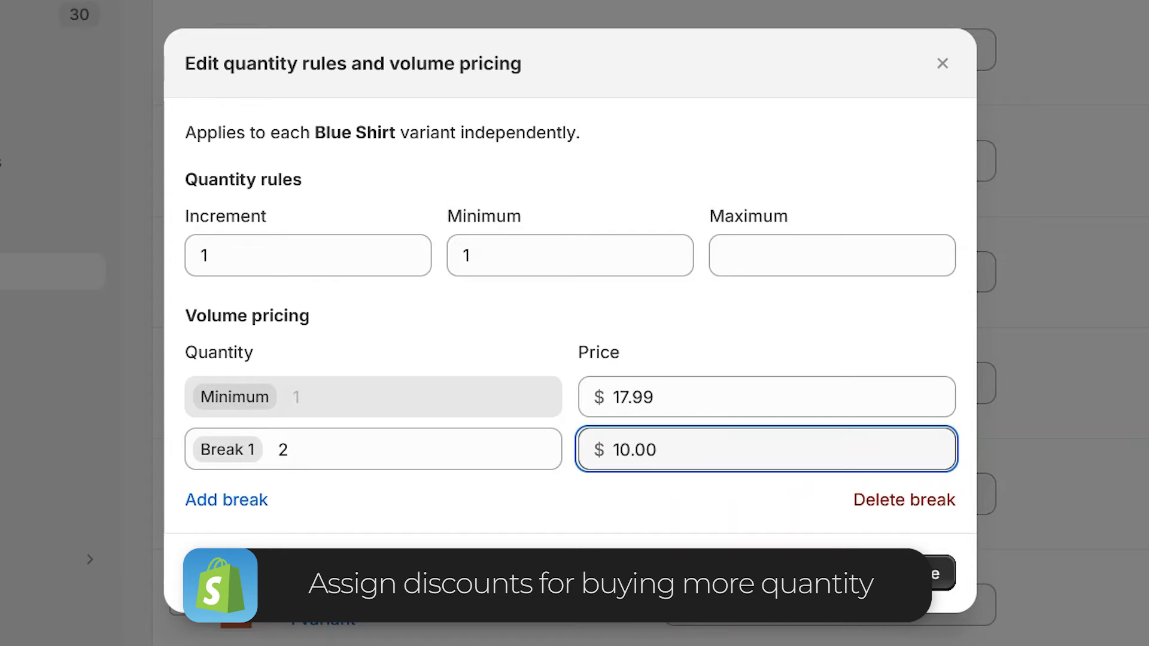
pyautogui.write('10.00')
pyautogui.press('Return')
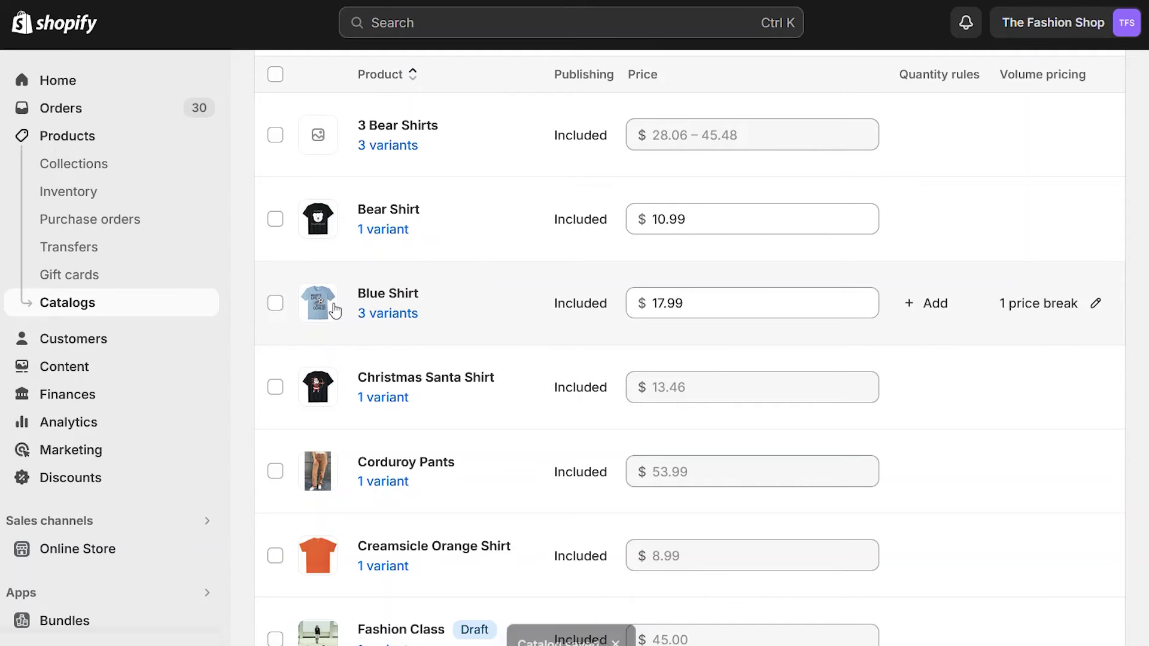
# - Reopen Blue Shirt's volume pricing to check the $17.99 base price, closing without changes
pyautogui.click(1026, 305)
pyautogui.click(628, 405)
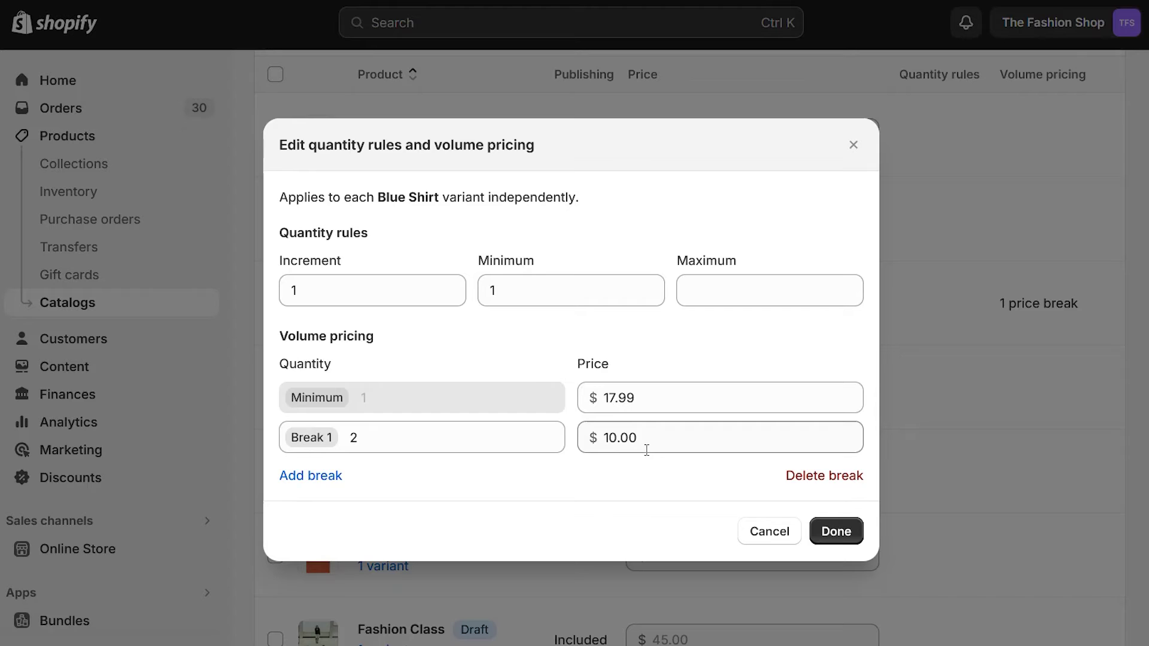
pyautogui.click(761, 530)
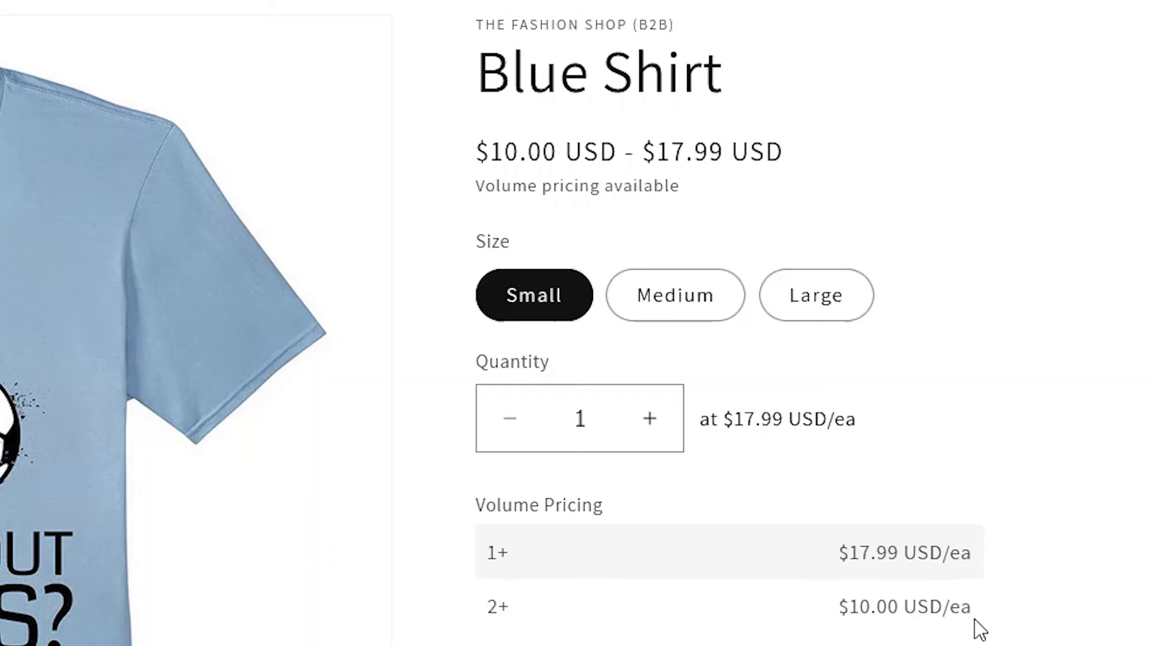
# - Raise the Blue Shirt quantity to 3 and confirm checkout totals $30.00 at $10.00 each
pyautogui.click(652, 421)
pyautogui.click(651, 421)
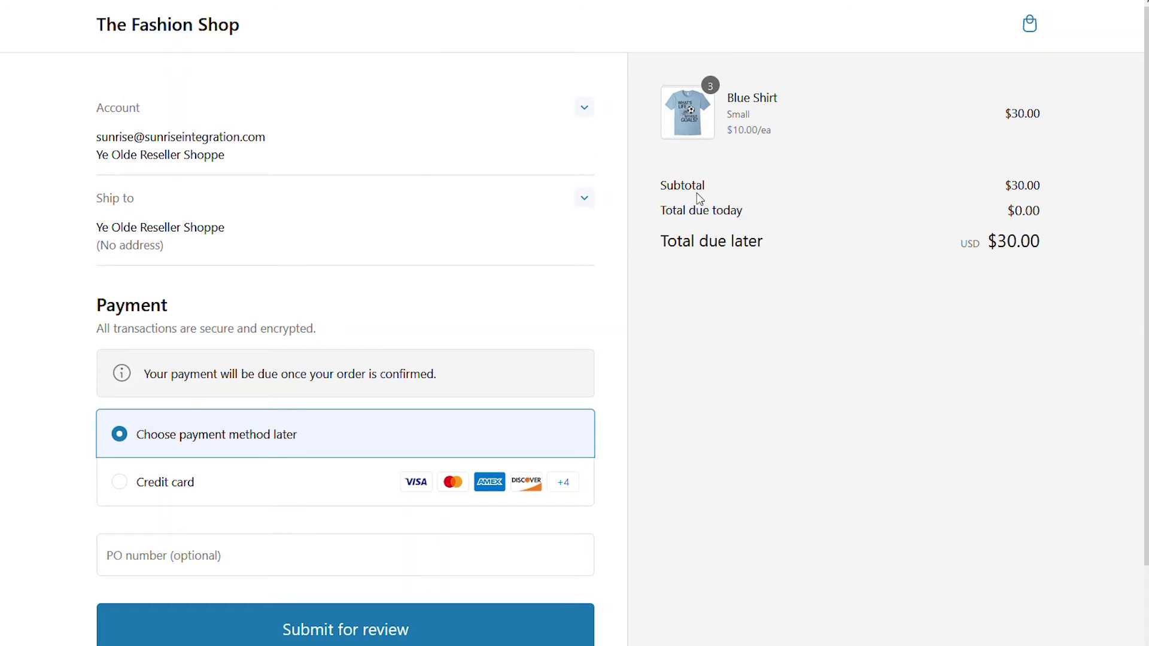
pyautogui.moveTo(989, 256); pyautogui.dragTo(1032, 296)
pyautogui.click(966, 428)
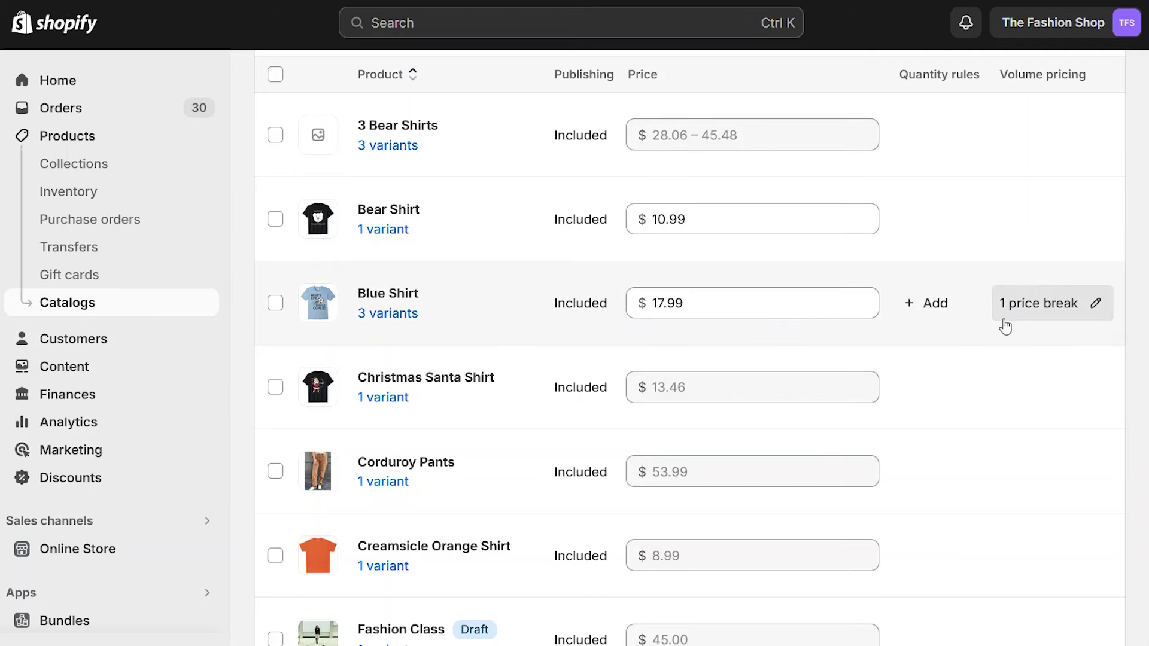
# - Add a second Blue Shirt price break of $5.00 from 3 units and save the catalog
pyautogui.click(1027, 314)
pyautogui.click(329, 477)
pyautogui.click(398, 460)
pyautogui.write('3')
pyautogui.click(630, 459)
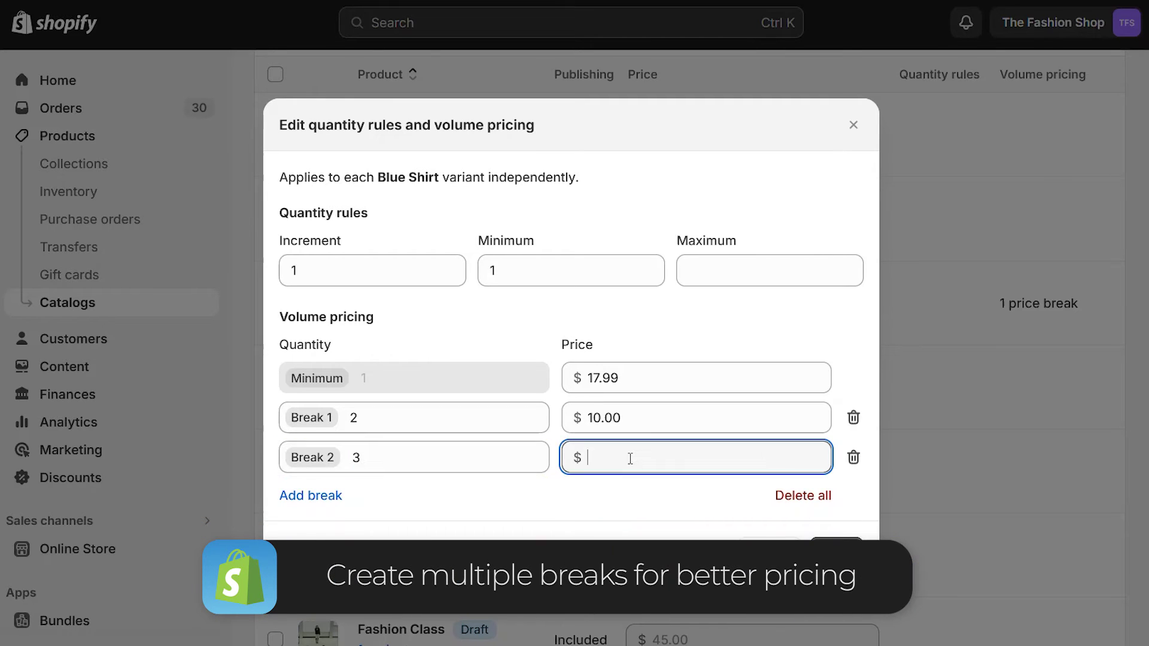
pyautogui.click(650, 517)
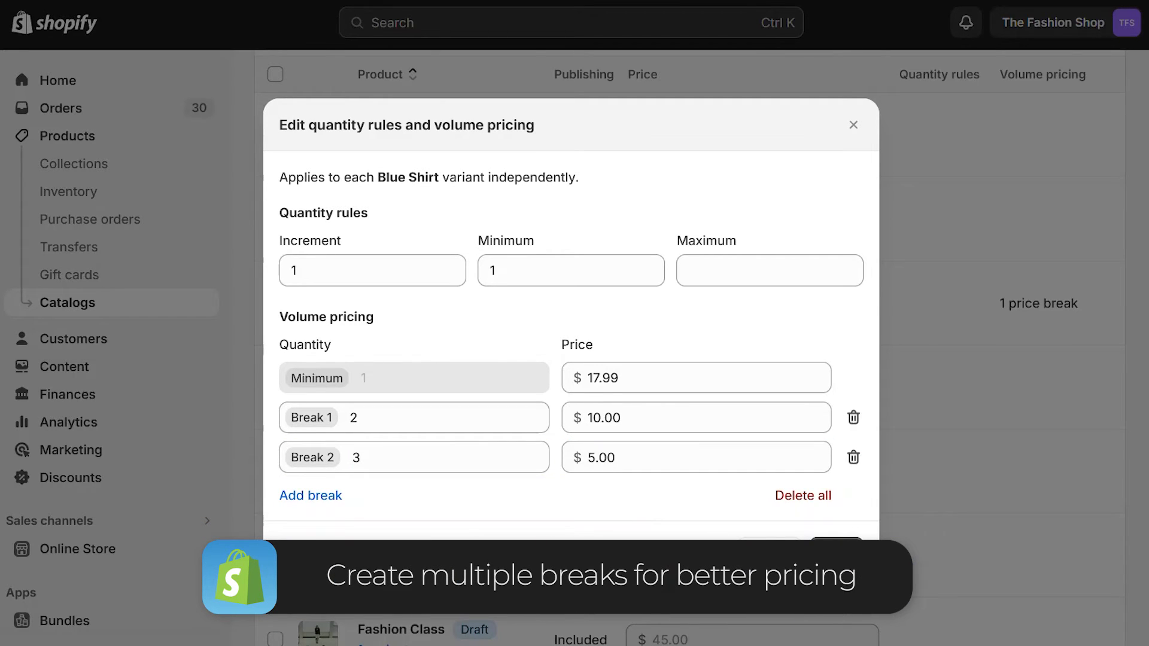
pyautogui.click(836, 547)
pyautogui.click(1119, 30)
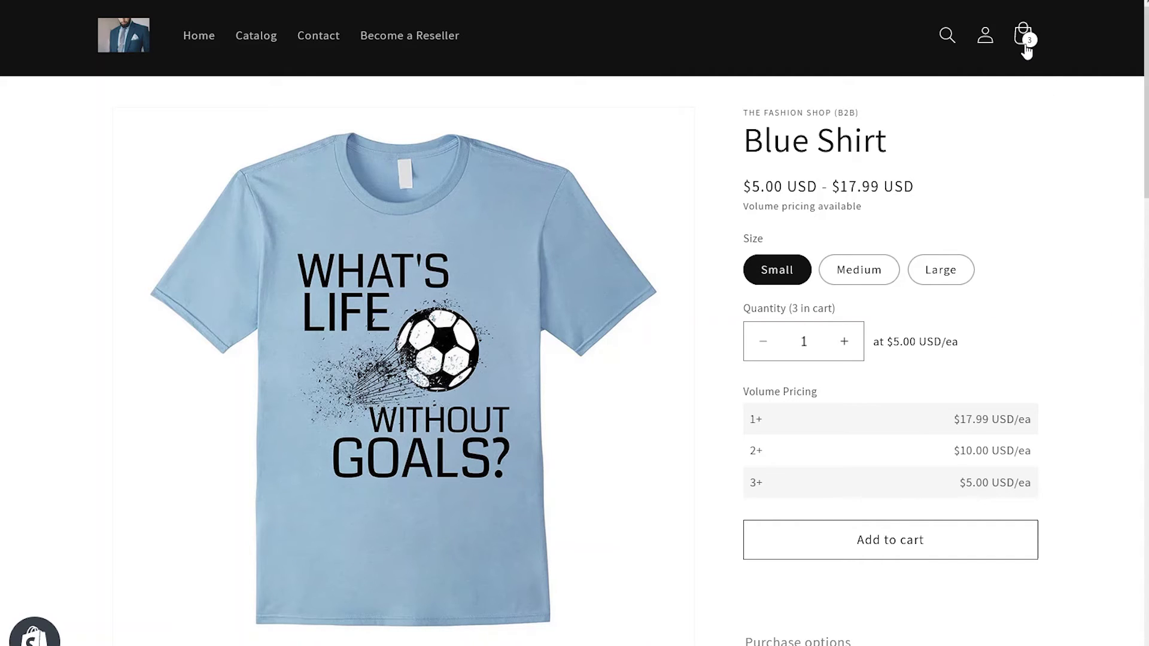
# - Check out the cart and accept the Small Blue Shirts' price update to $5.00 each
pyautogui.click(1026, 49)
pyautogui.moveTo(680, 261)
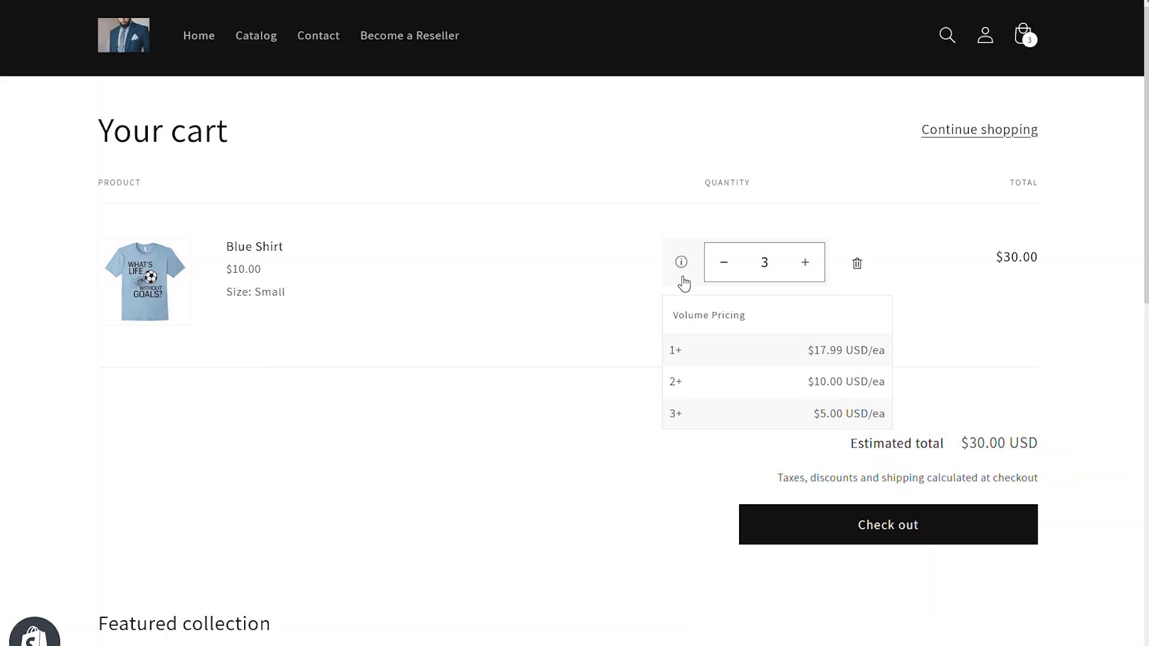
pyautogui.click(890, 526)
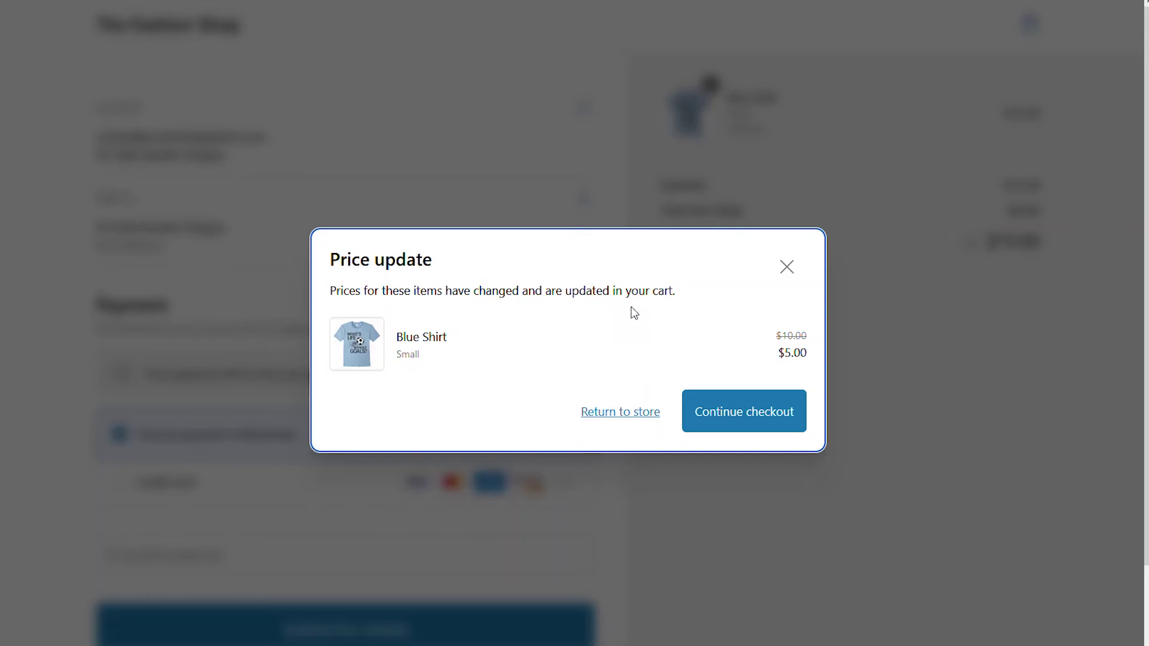
pyautogui.click(746, 419)
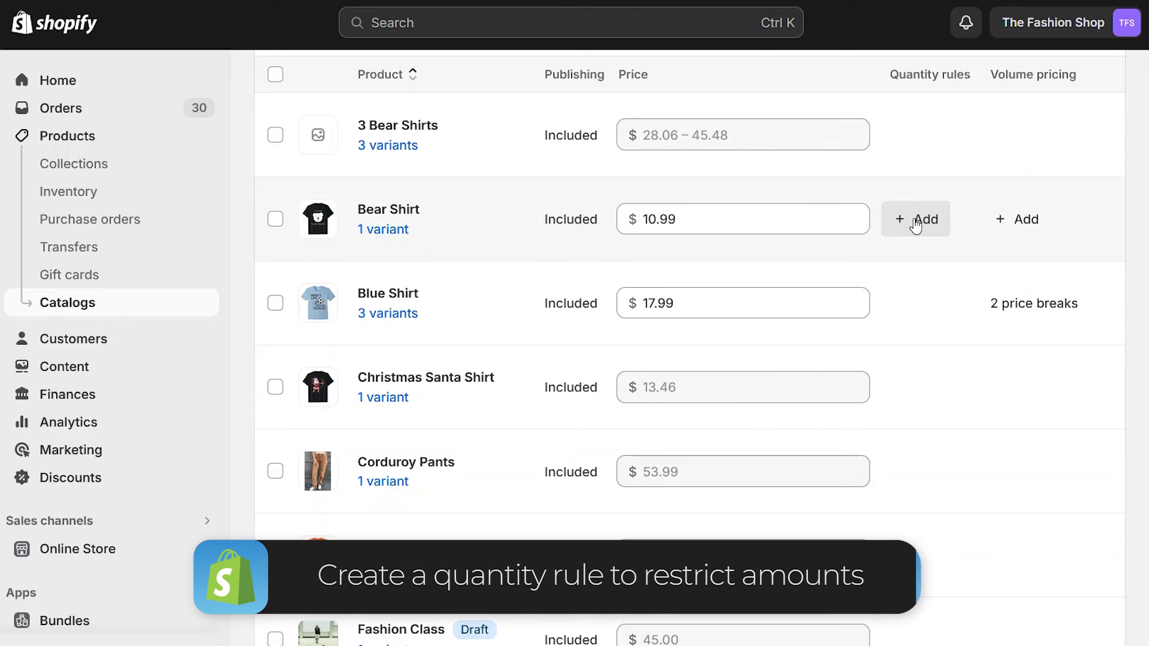
# - Add Bear Shirt quantity rules with increment 1, minimum 2 and maximum 10
pyautogui.click(918, 222)
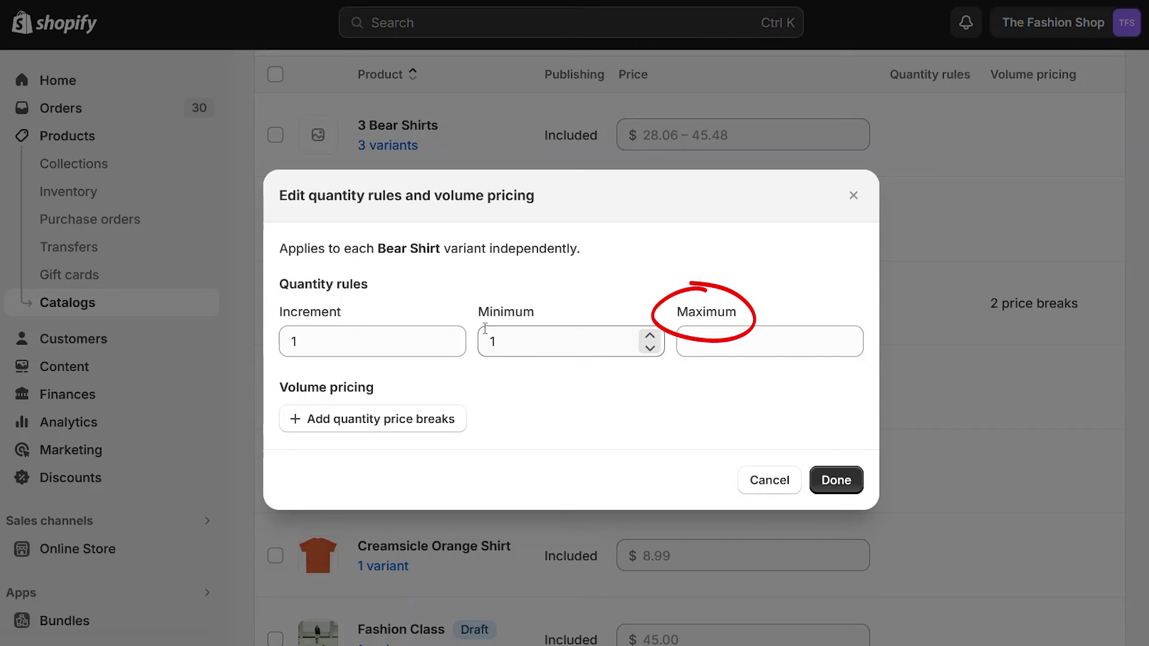
pyautogui.click(652, 336)
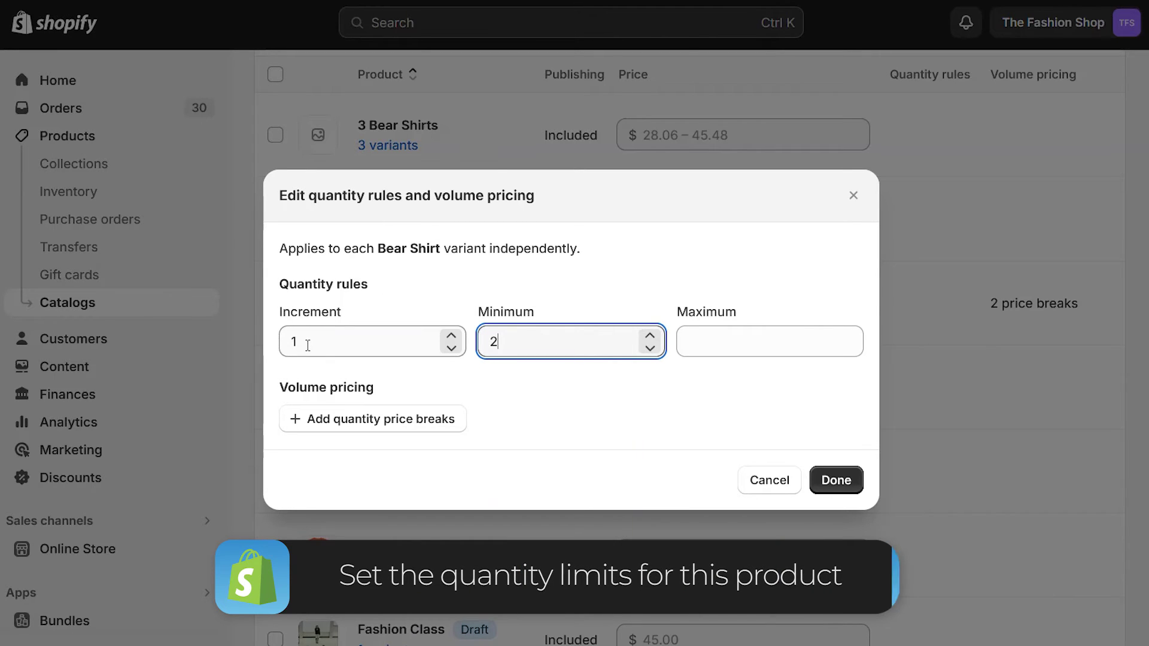
pyautogui.click(704, 339)
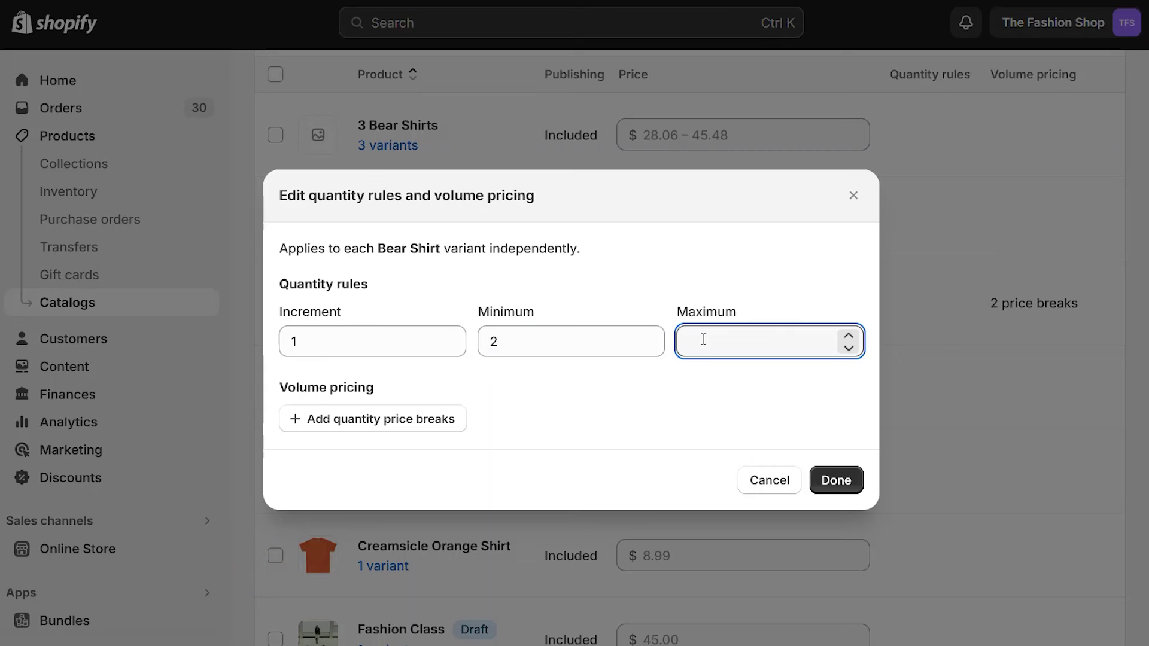
pyautogui.click(705, 383)
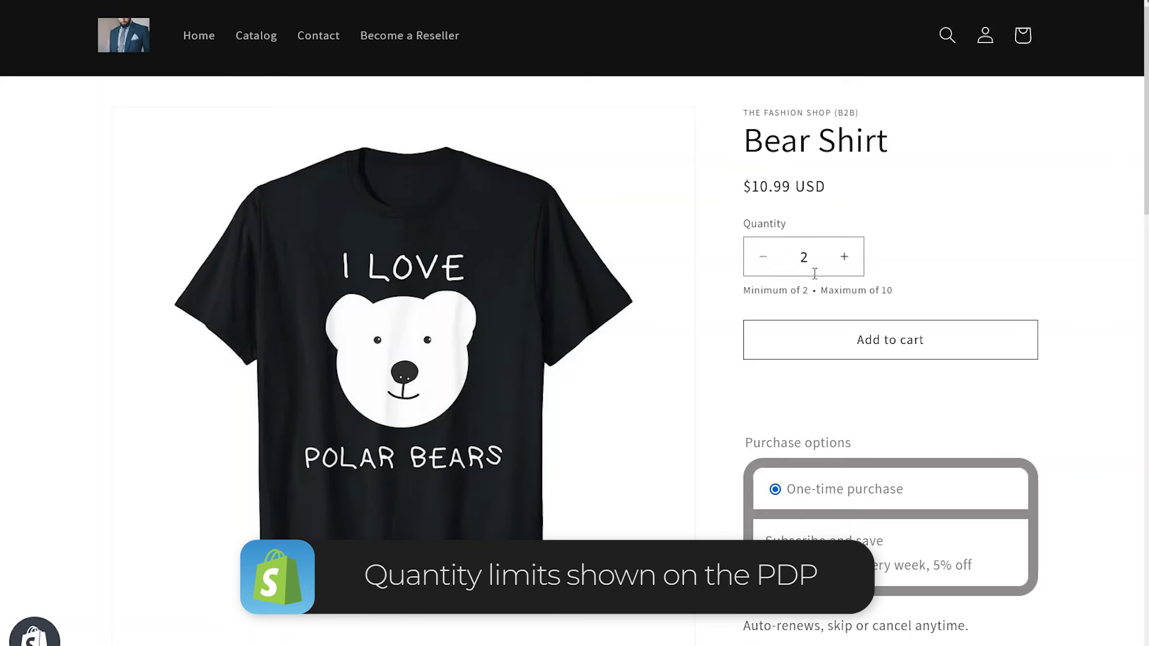
# - On the Bear Shirt page, check that quantity stops at minimum 2 and maximum 10
pyautogui.click(845, 257)
pyautogui.click(844, 257)
pyautogui.click(844, 258)
pyautogui.click(845, 257)
pyautogui.click(844, 257)
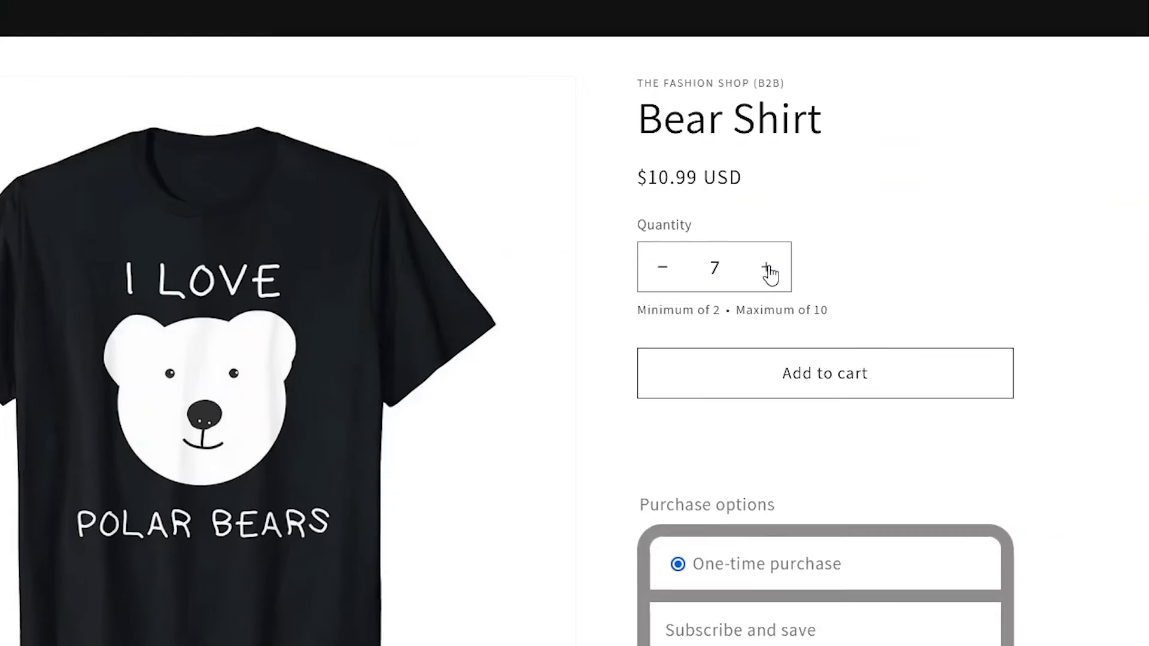
pyautogui.click(663, 267)
pyautogui.click(663, 267)
pyautogui.click(663, 267)
pyautogui.click(662, 267)
pyautogui.click(662, 266)
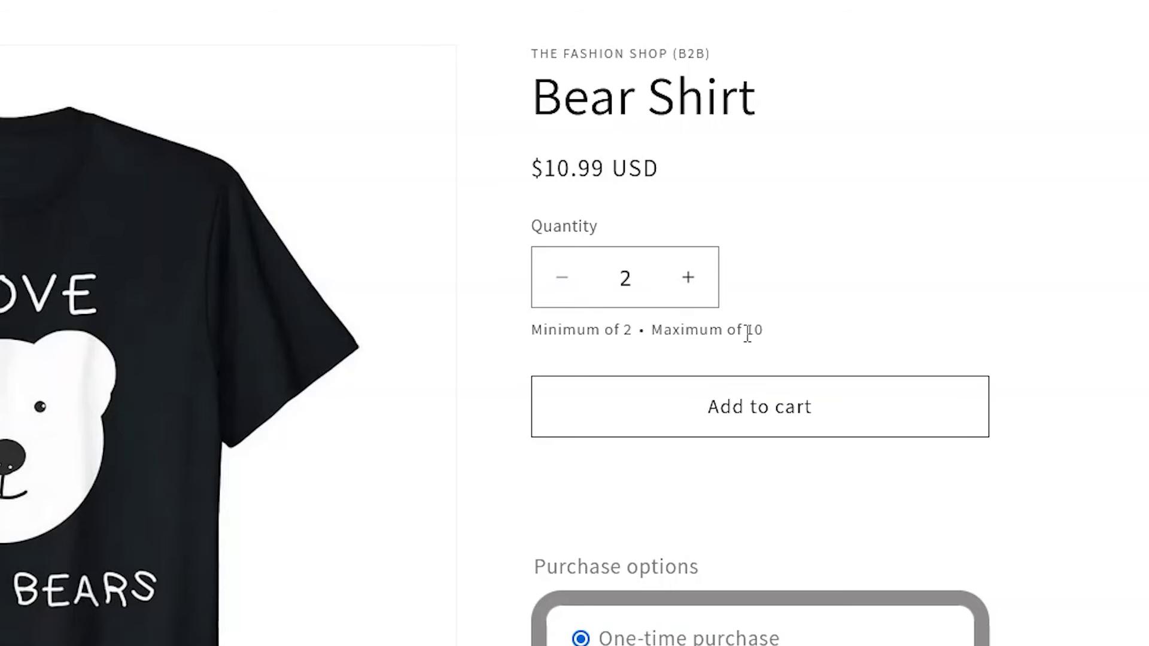
pyautogui.click(689, 286)
pyautogui.click(688, 286)
pyautogui.click(689, 286)
pyautogui.click(689, 286)
pyautogui.click(689, 281)
# - Bring the Bear Shirt product-page quantity down from 10 to 5
pyautogui.click(564, 281)
pyautogui.click(564, 281)
pyautogui.click(564, 281)
pyautogui.click(565, 281)
pyautogui.click(683, 275)
pyautogui.click(683, 275)
pyautogui.click(682, 275)
pyautogui.click(564, 282)
pyautogui.click(565, 281)
pyautogui.click(565, 281)
pyautogui.click(565, 286)
# - Add 5 Bear Shirts, then add more to reach 10 in the cart
pyautogui.click(748, 423)
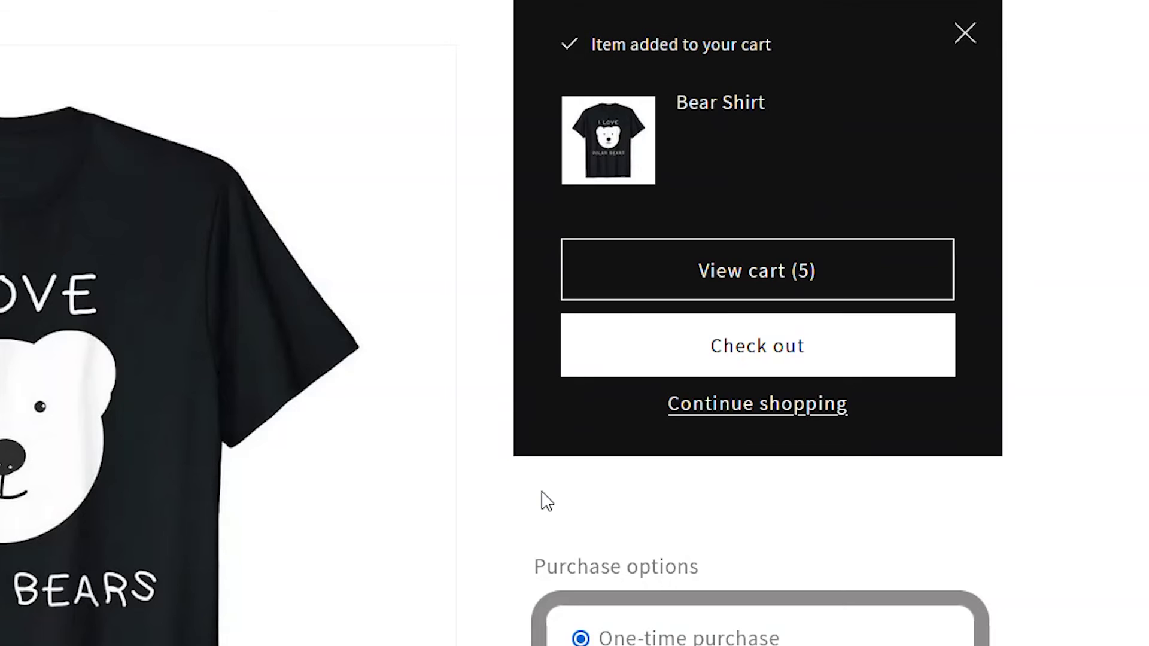
pyautogui.click(748, 272)
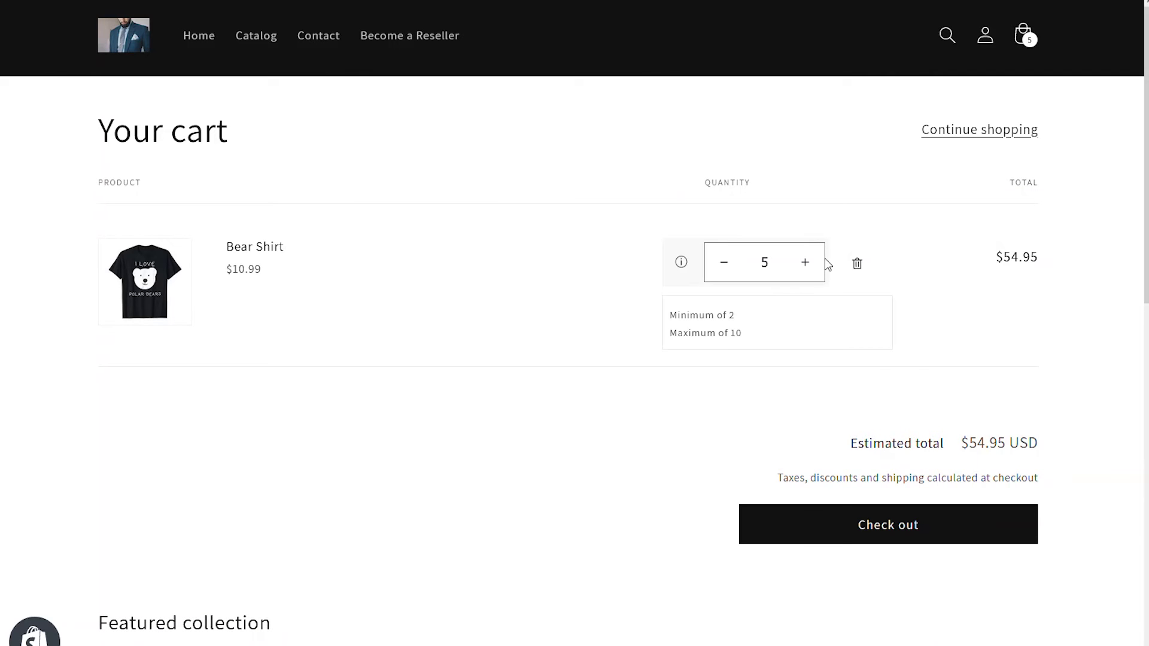
pyautogui.click(259, 249)
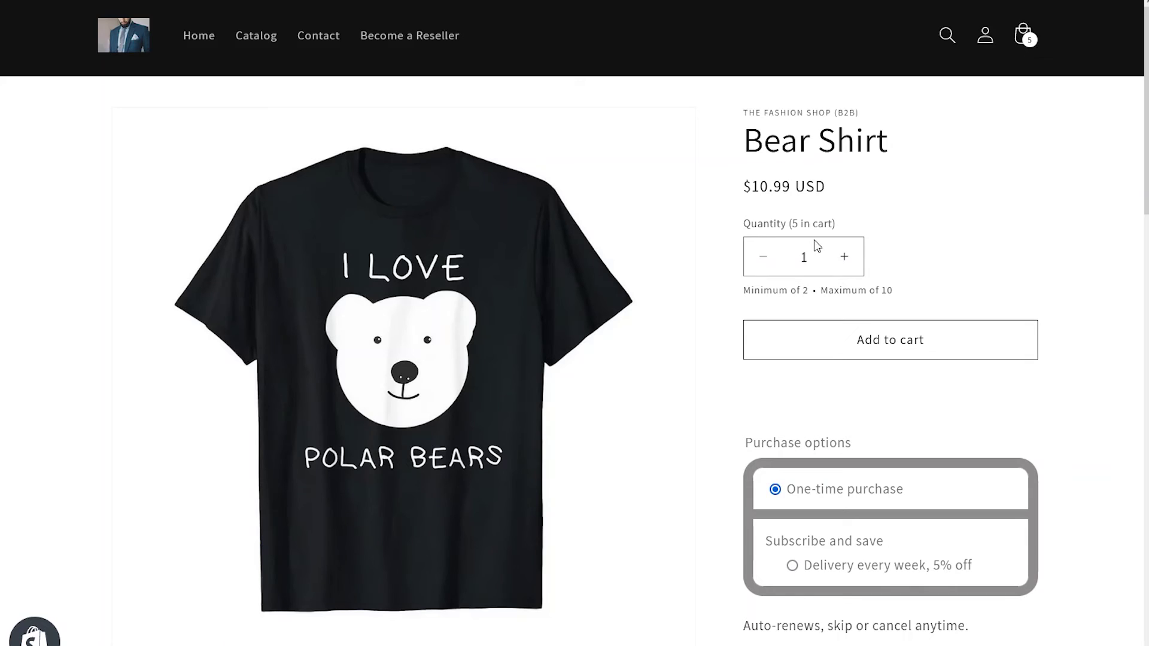
pyautogui.click(845, 258)
pyautogui.click(844, 258)
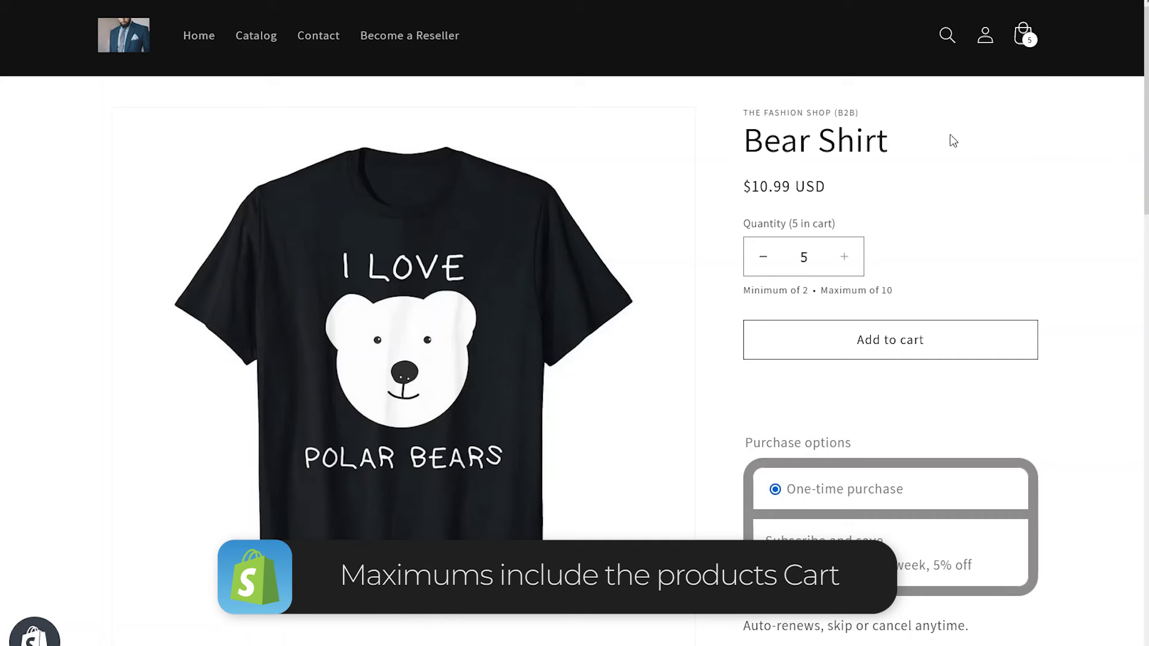
pyautogui.click(879, 335)
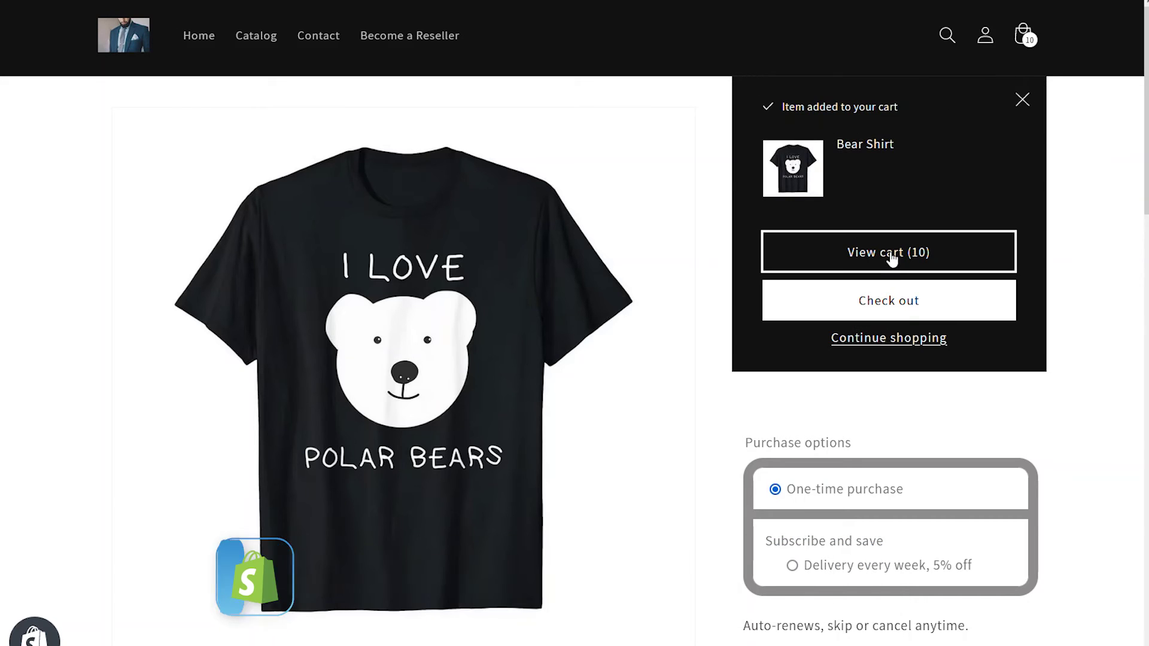
pyautogui.click(891, 253)
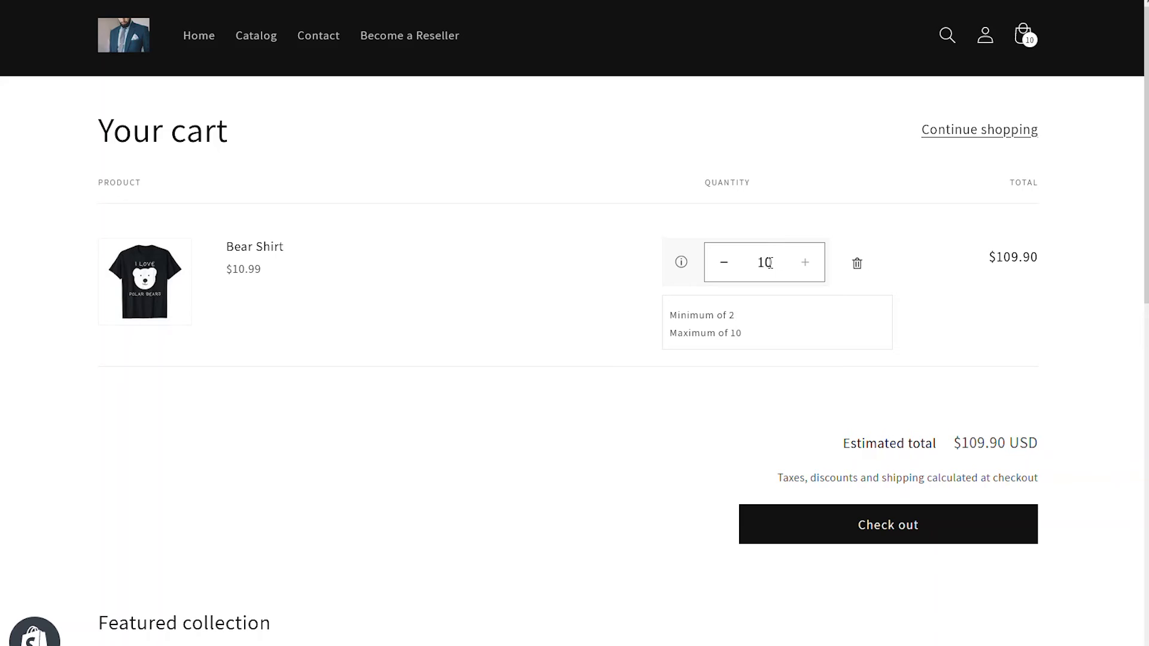
# - Test the cart quantity down to the minimum 2 and back up to 10
pyautogui.click(724, 264)
pyautogui.click(724, 263)
pyautogui.click(724, 264)
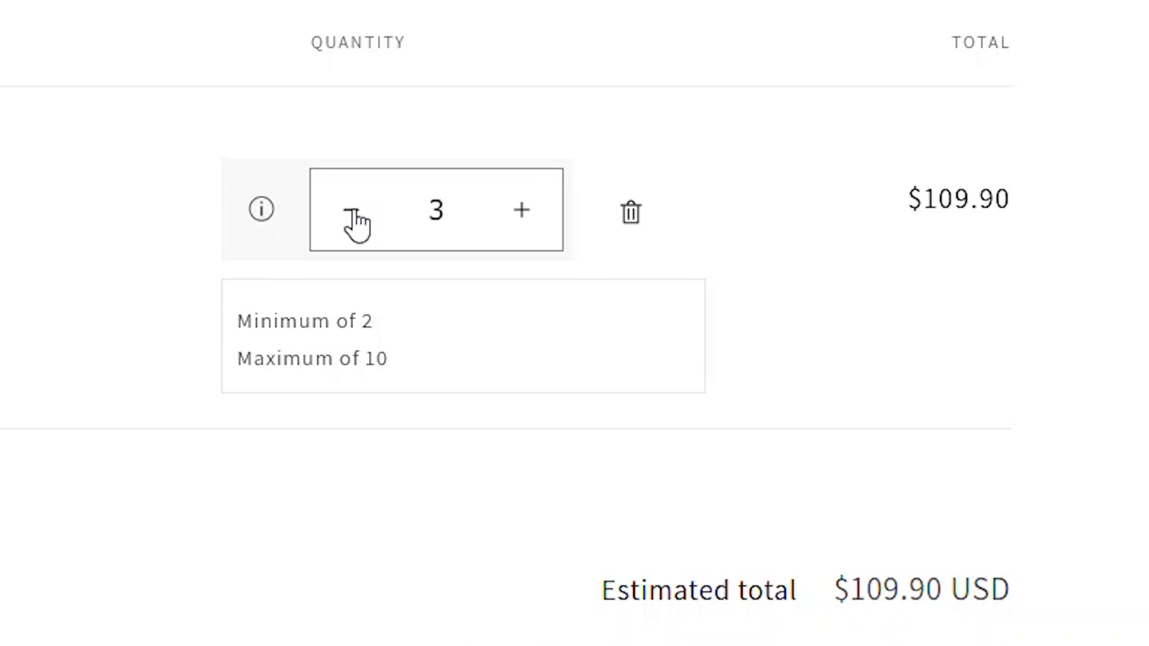
pyautogui.click(354, 210)
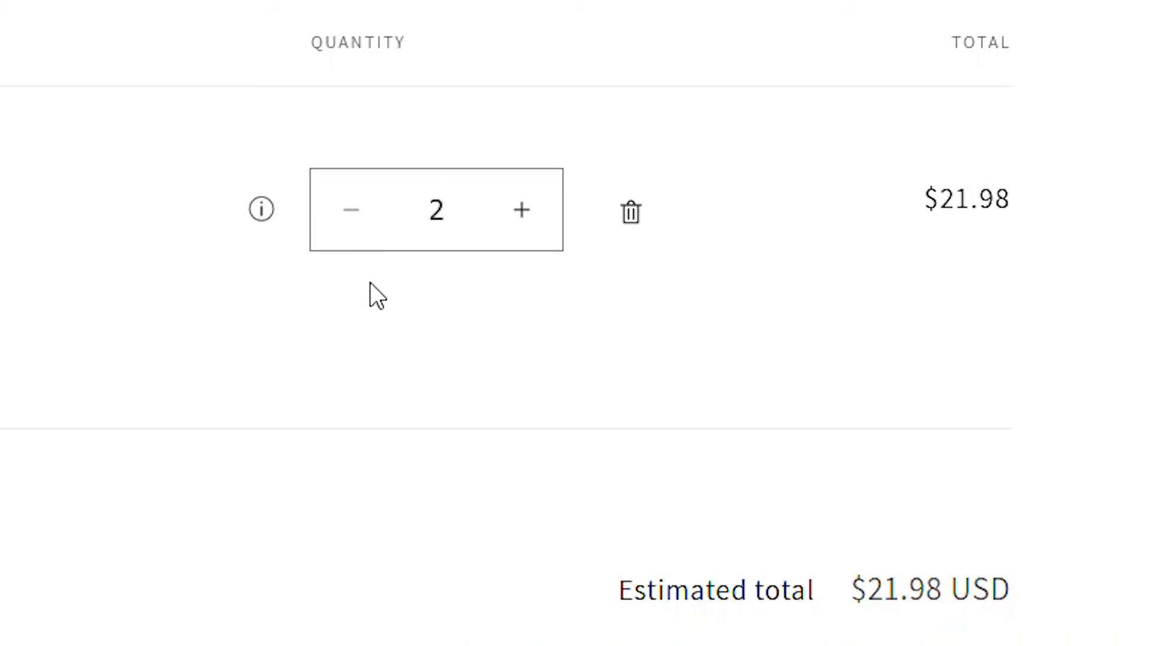
pyautogui.click(519, 215)
pyautogui.click(519, 215)
pyautogui.click(520, 212)
pyautogui.click(520, 212)
pyautogui.click(519, 212)
pyautogui.click(520, 213)
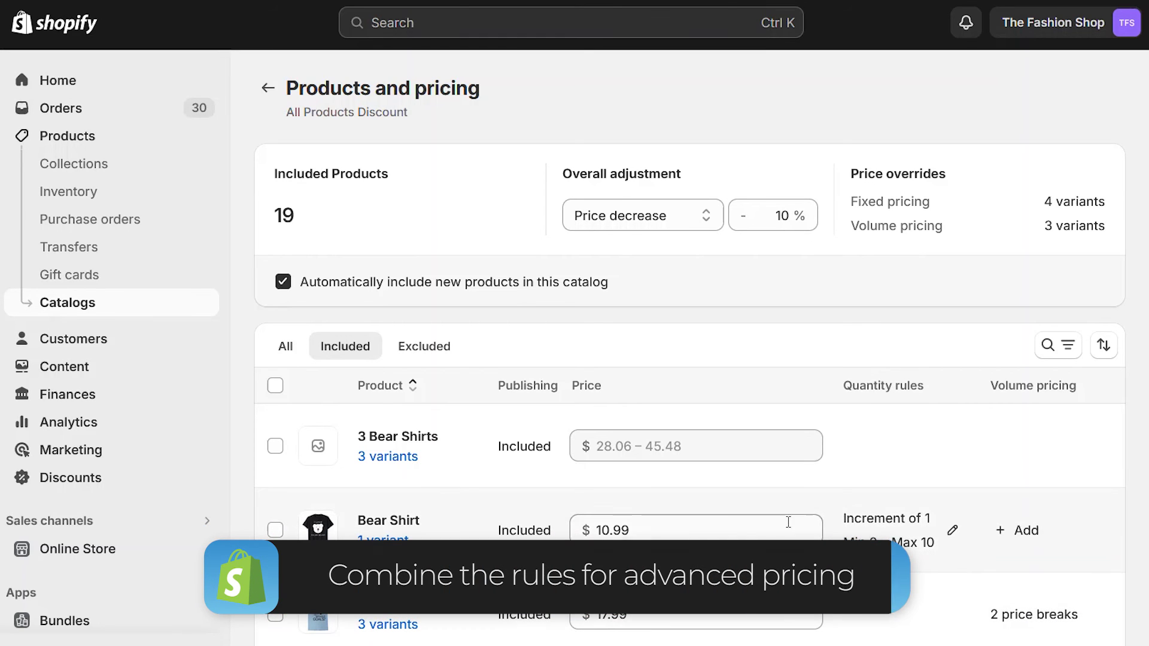
# - Add a Bear Shirt volume price break of $5.00 each from 5 units
pyautogui.click(1021, 533)
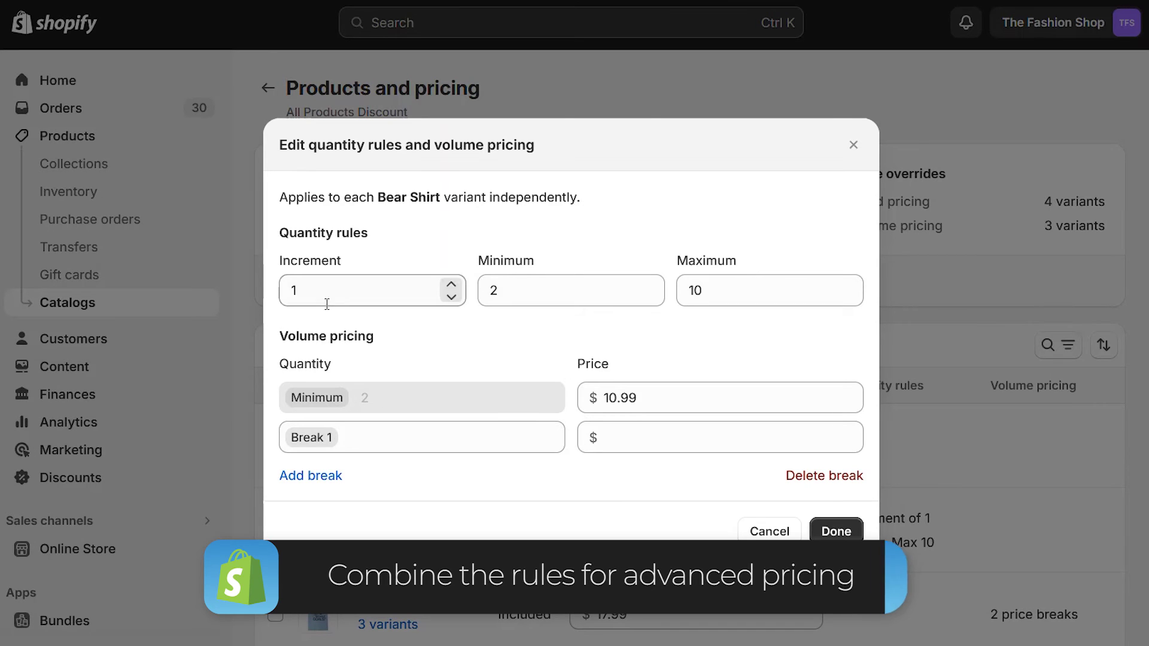
pyautogui.click(408, 436)
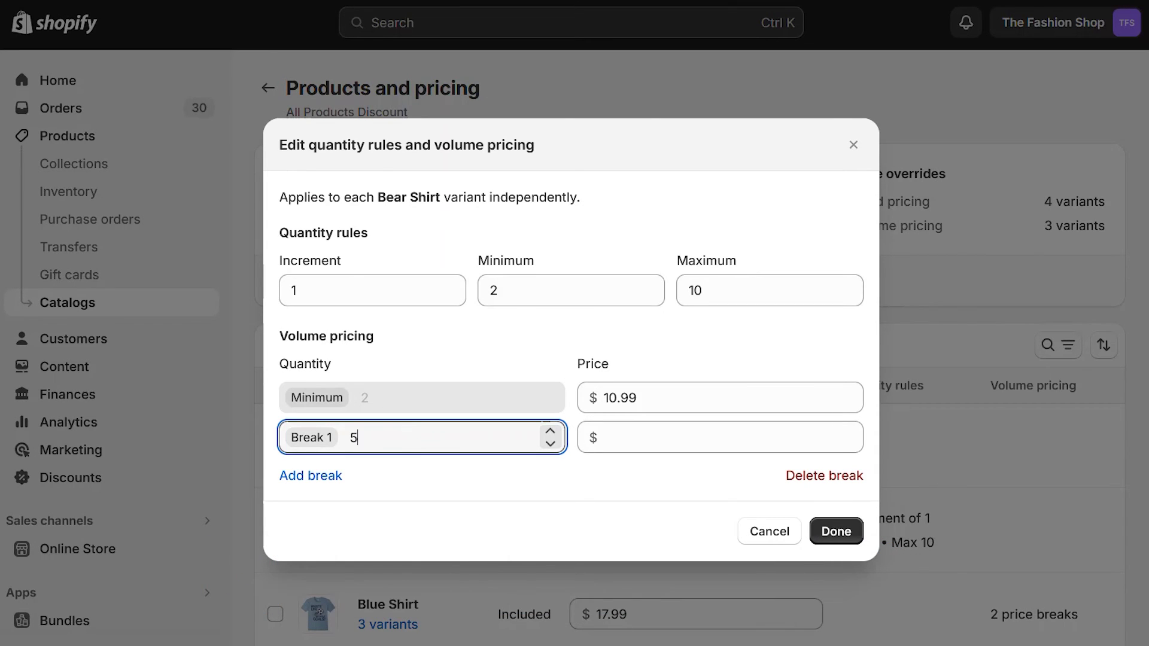
pyautogui.click(675, 442)
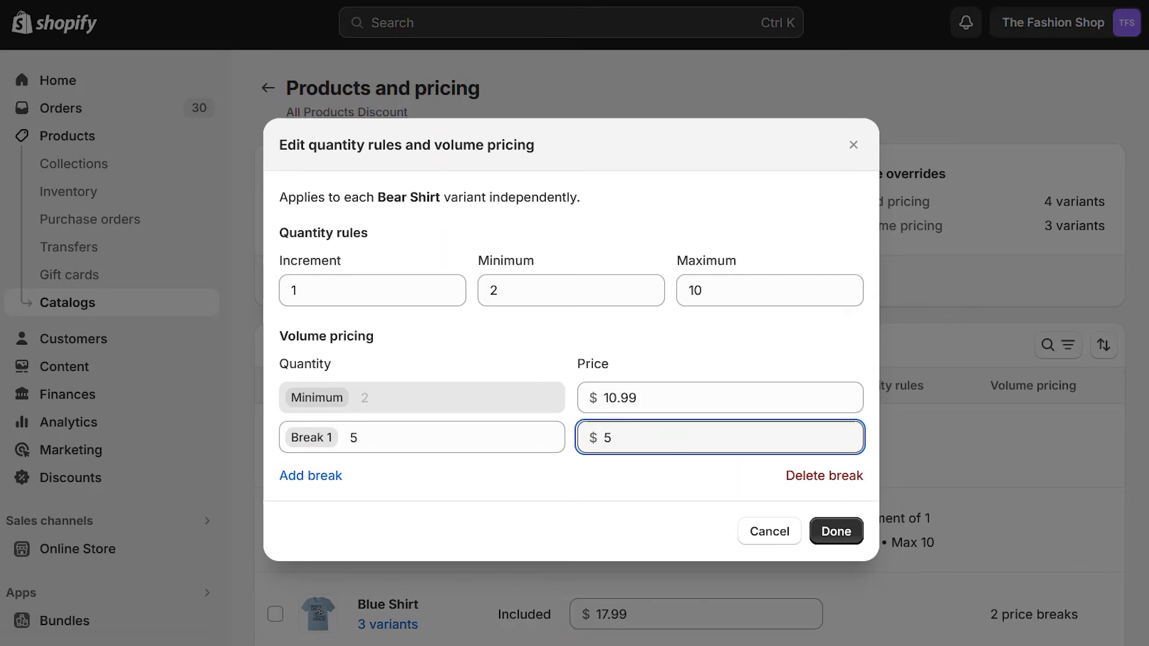
pyautogui.click(848, 531)
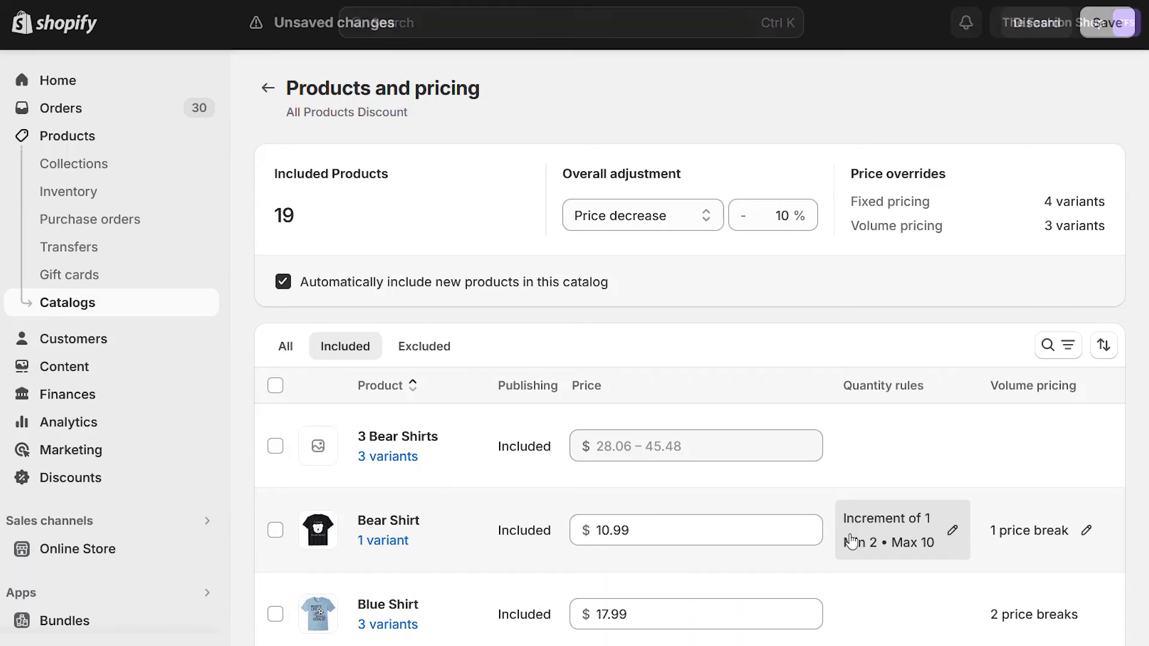
# - Review Bear Shirt's pricing rules and save the catalog
pyautogui.click(1022, 531)
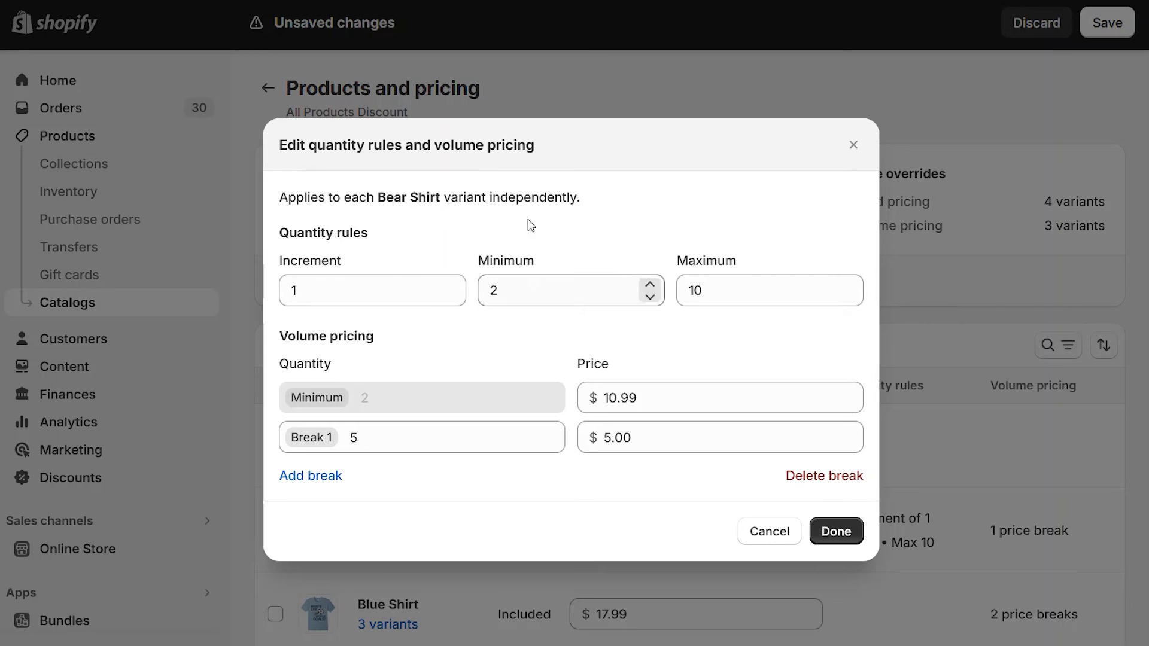
pyautogui.click(832, 532)
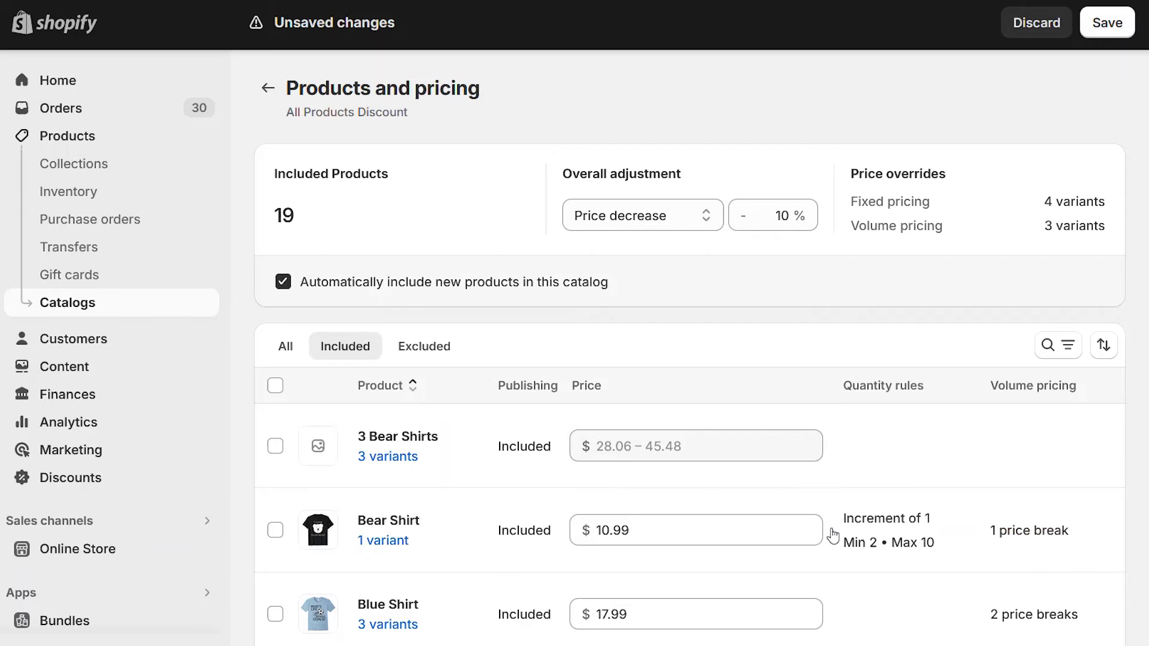
pyautogui.click(1106, 22)
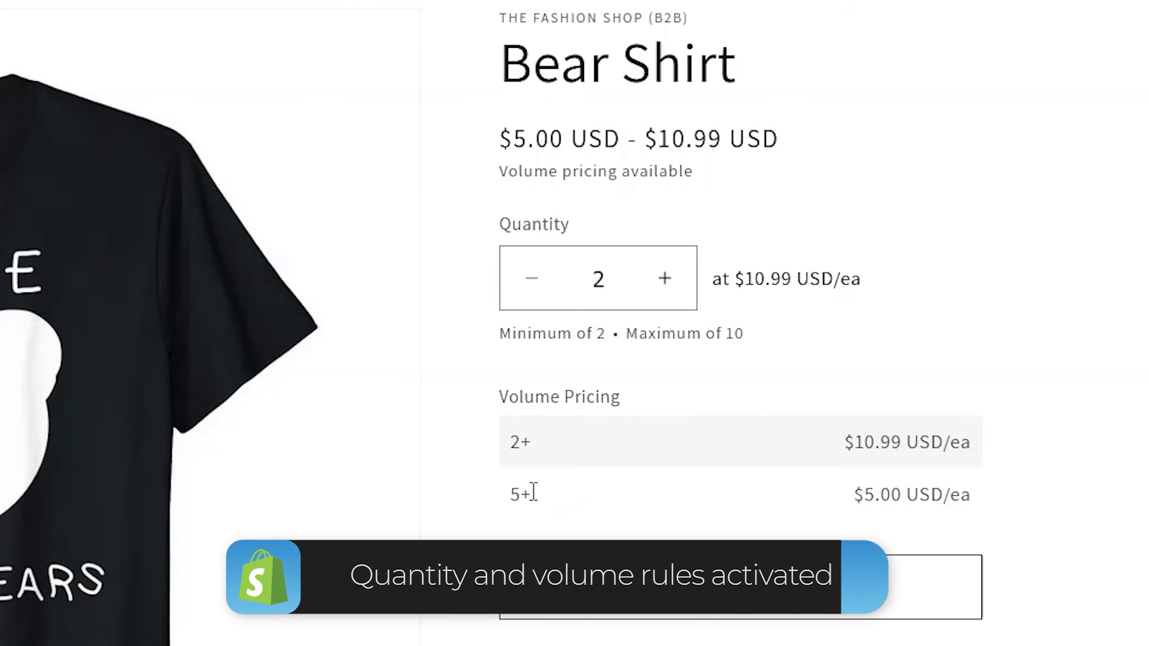
# - Compare Bear Shirt prices at 4 and 5 units to show the $5.00 break
pyautogui.click(665, 278)
pyautogui.click(665, 278)
pyautogui.click(665, 278)
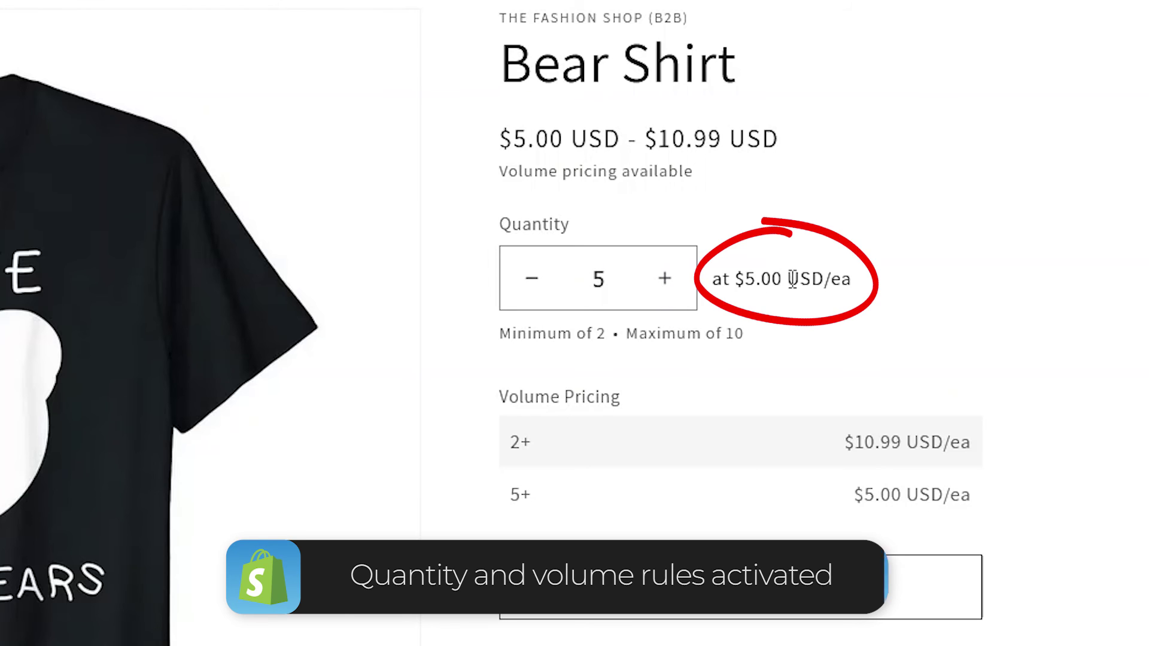
pyautogui.click(532, 280)
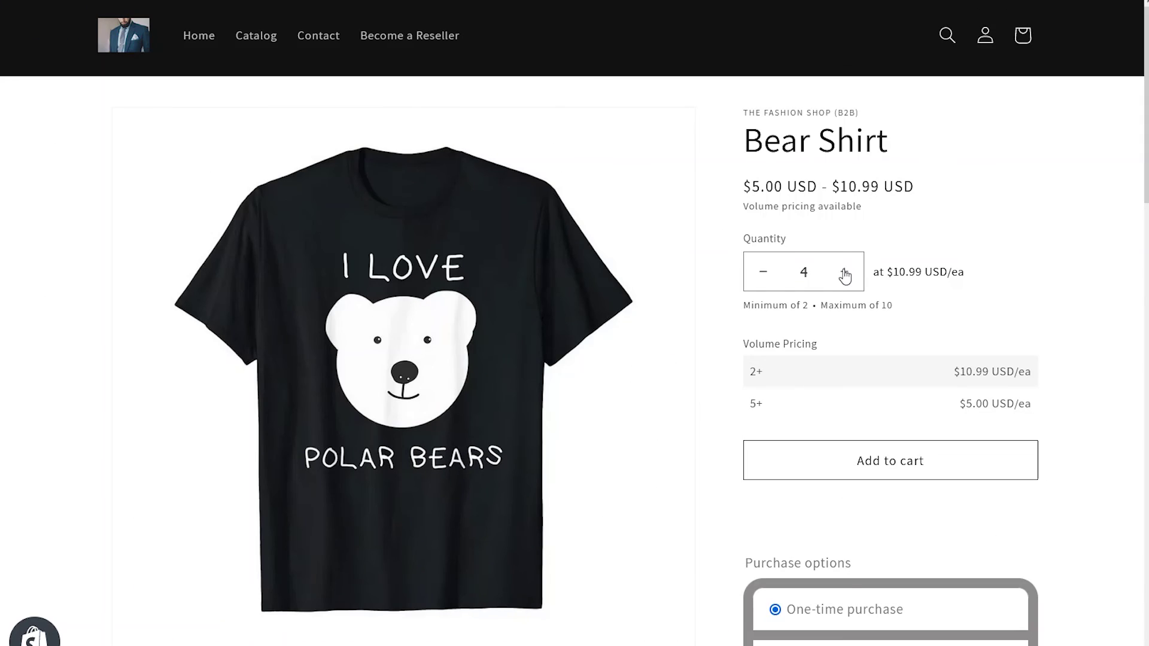
pyautogui.click(804, 272)
# - Add five Bear Shirts to the cart and proceed to checkout
pyautogui.click(798, 461)
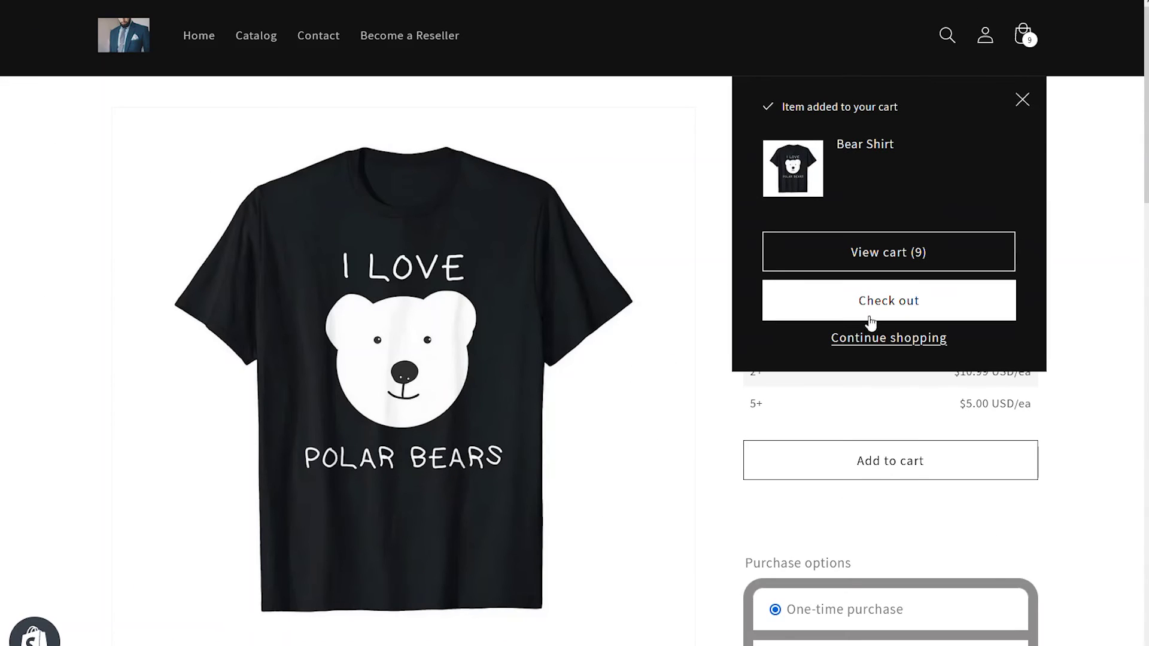
pyautogui.click(888, 252)
pyautogui.moveTo(682, 263)
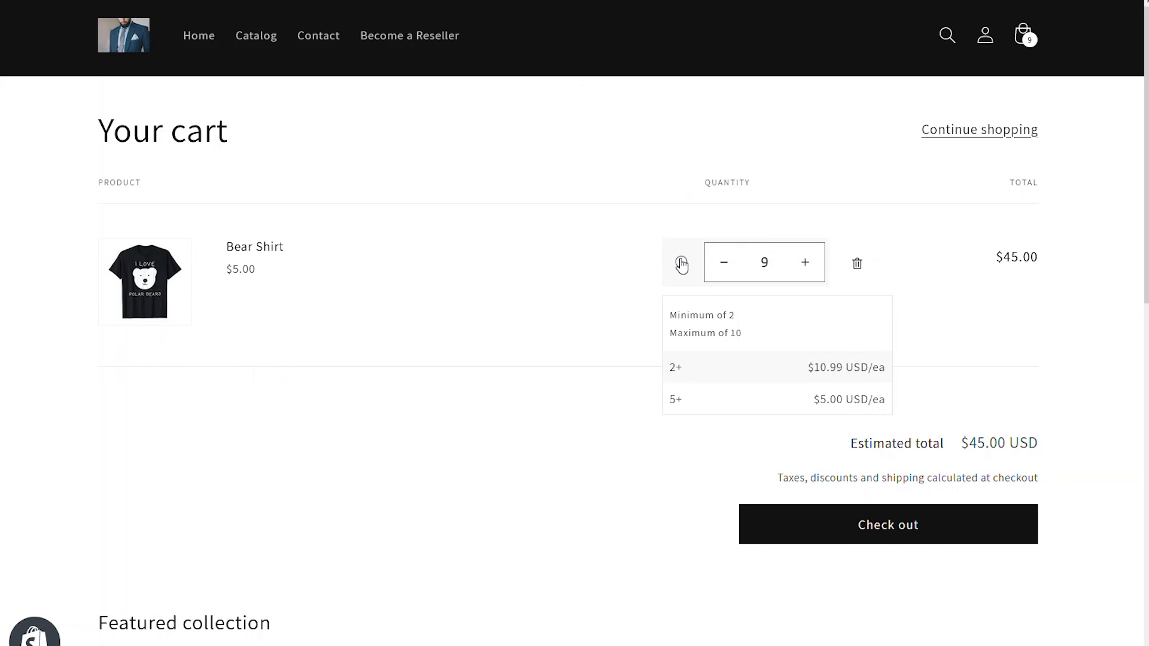
pyautogui.click(893, 528)
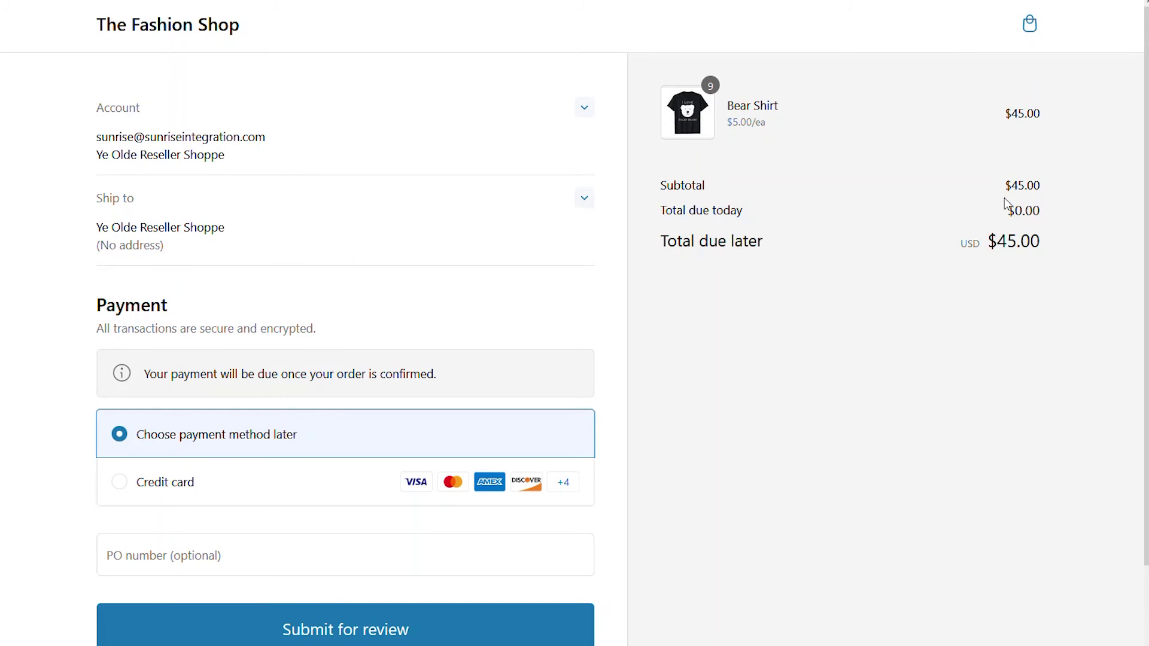
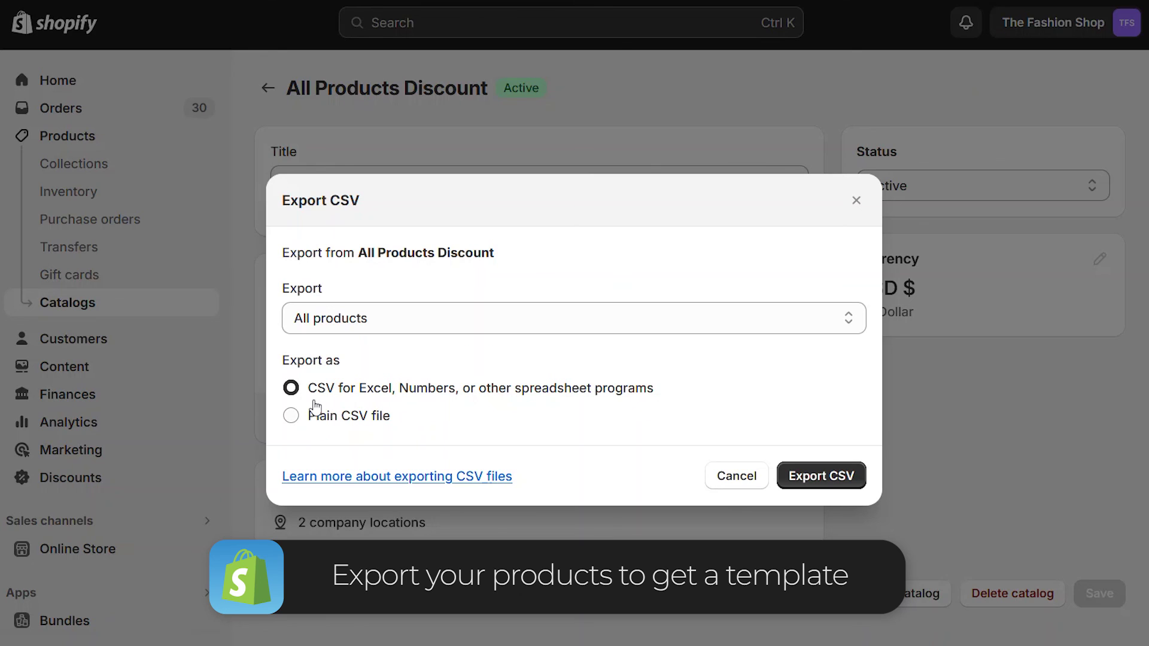
# - Export all catalog products in the 'CSV for Excel, Numbers…' format
pyautogui.click(824, 476)
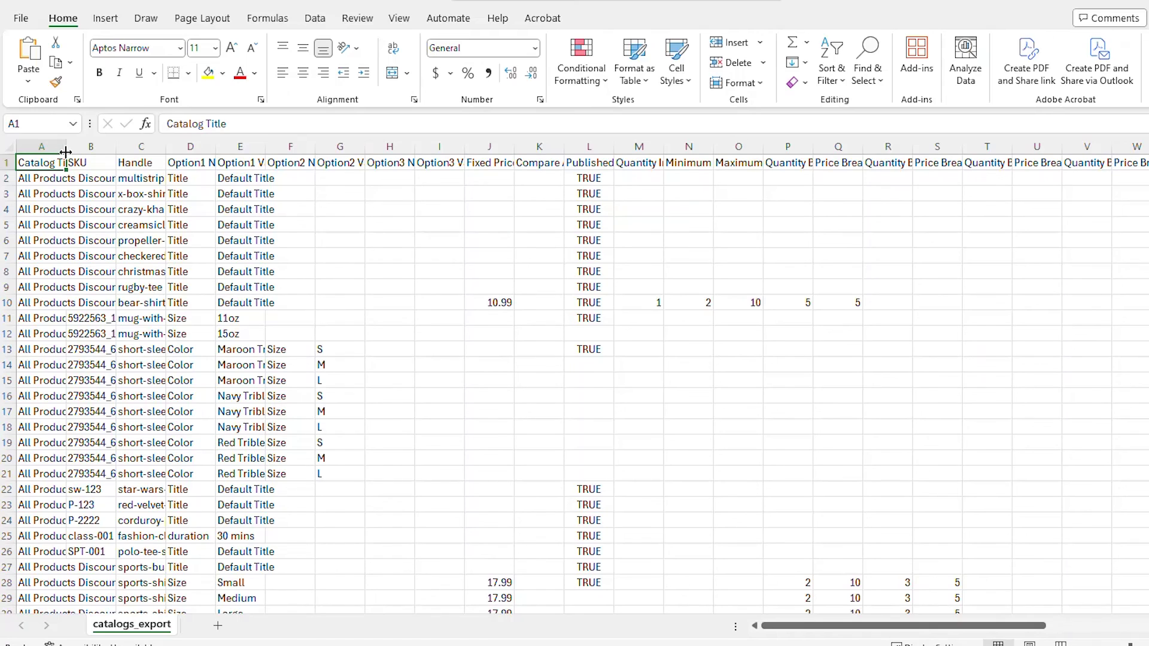
# - Resize column A to read the catalog titles and select row 10, the bear-shirt entry
pyautogui.doubleClick(65, 152)
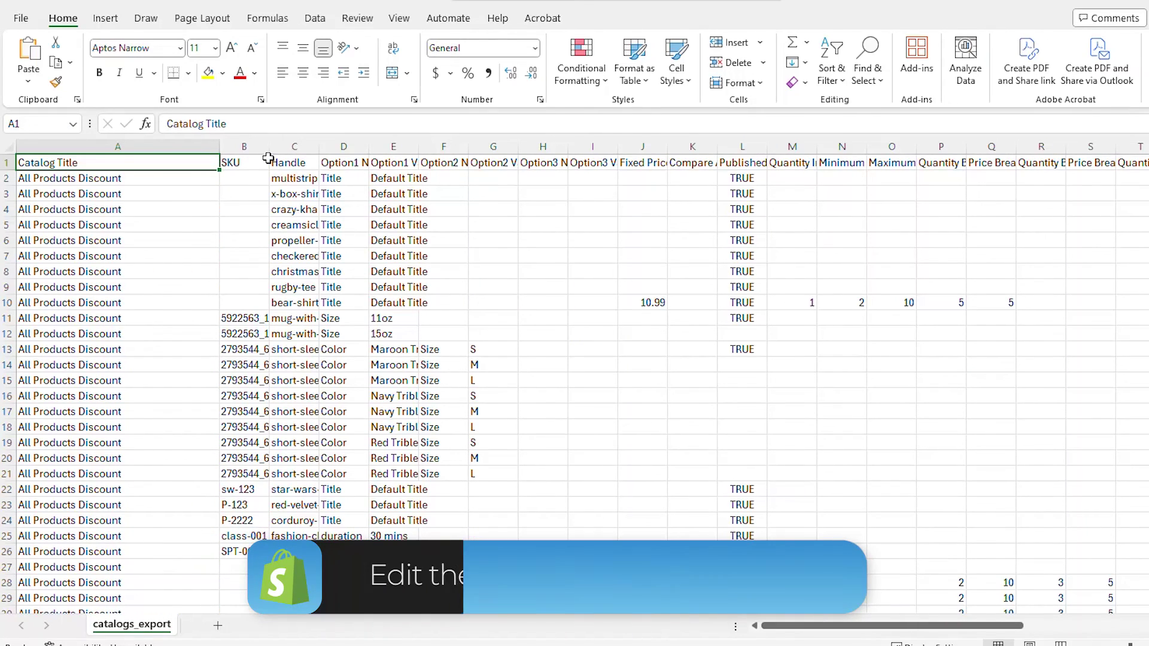
pyautogui.hscroll(2, 187, 330)
pyautogui.scroll(1, 189, 331)
pyautogui.scroll(4, 189, 331)
pyautogui.hscroll(20, 205, 332)
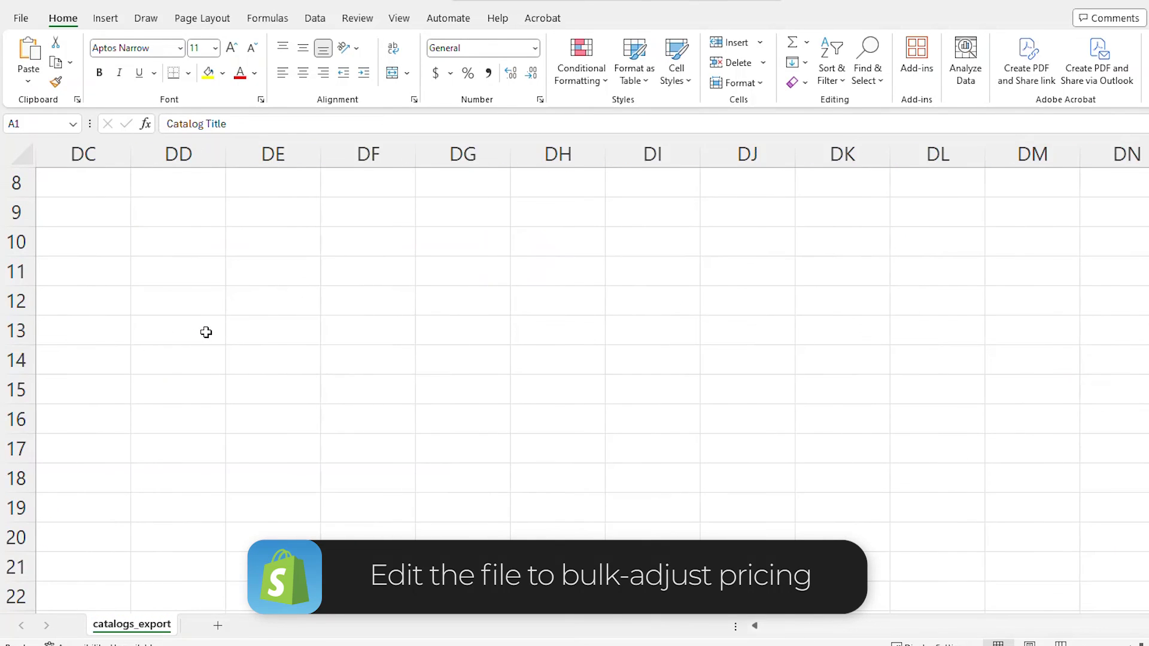
pyautogui.moveTo(1113, 625); pyautogui.dragTo(753, 637)
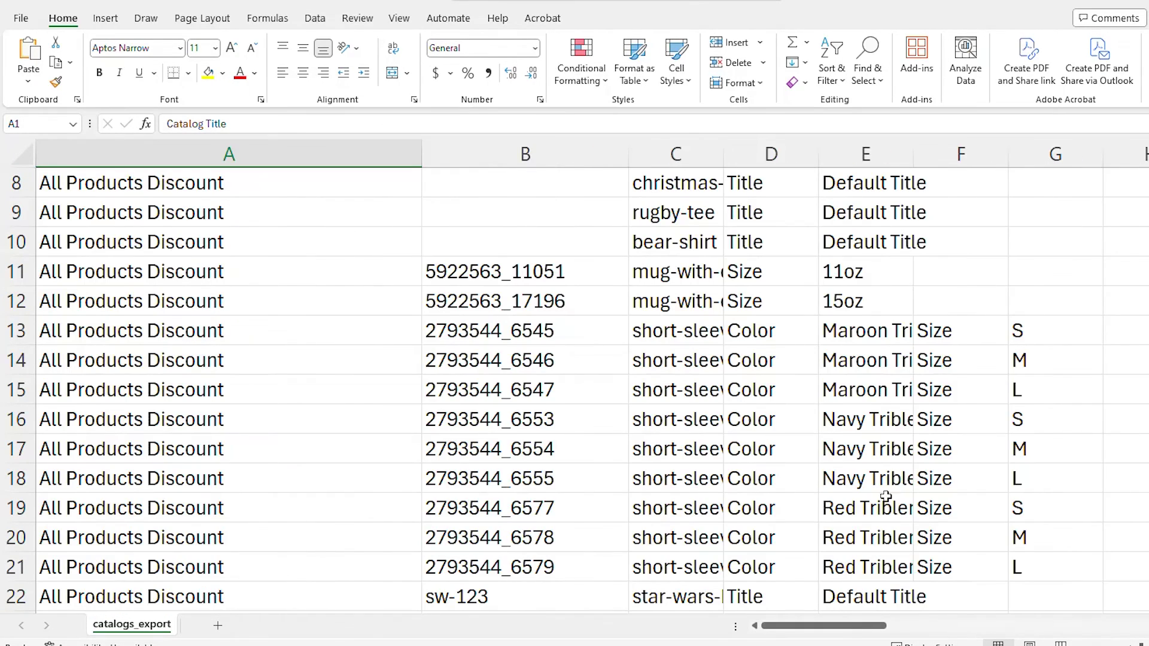
pyautogui.moveTo(421, 155); pyautogui.dragTo(253, 154)
pyautogui.click(27, 239)
# - Widen columns M and N so their full headers are visible
pyautogui.moveTo(799, 626); pyautogui.dragTo(880, 629)
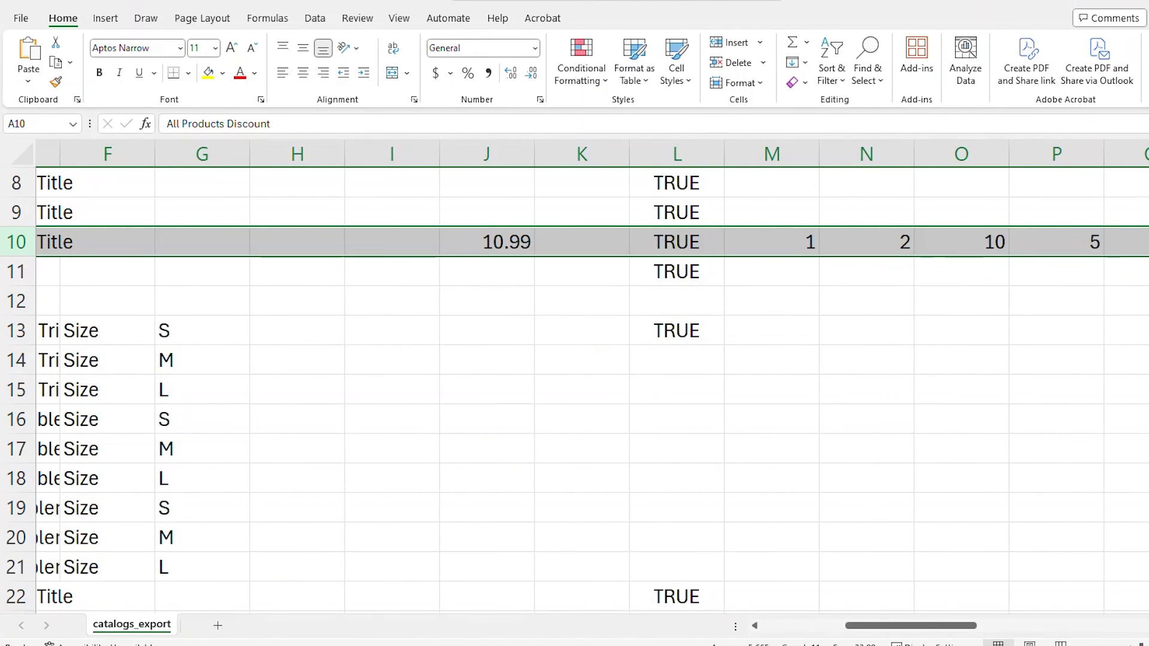
pyautogui.scroll(3, 574, 359)
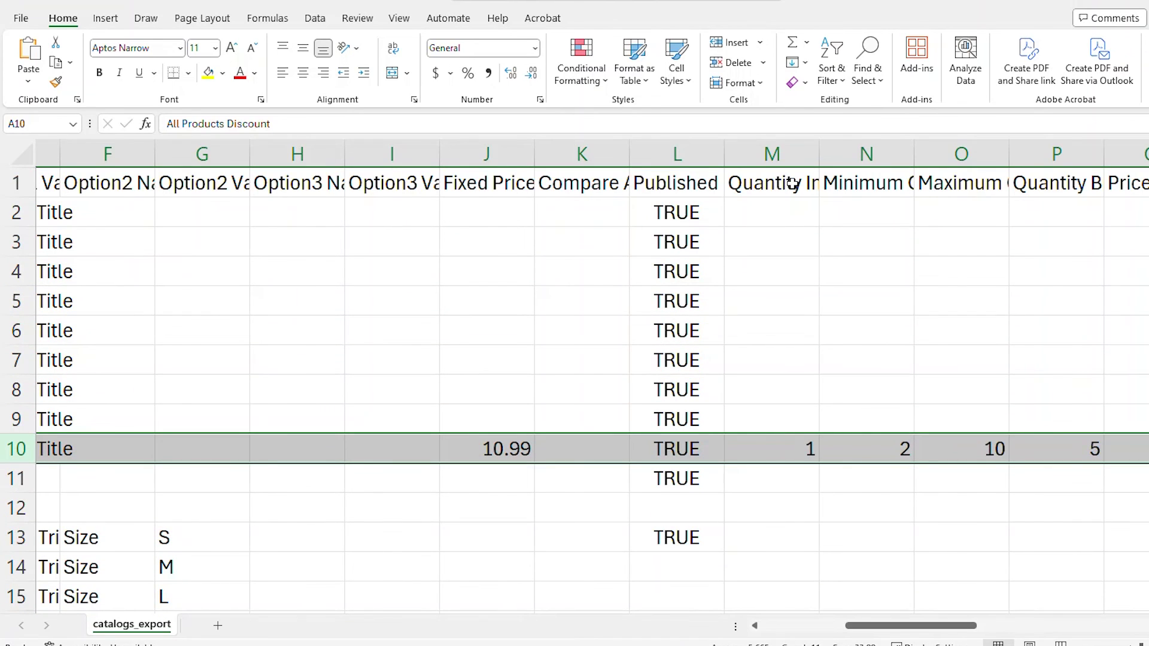
pyautogui.moveTo(822, 162); pyautogui.dragTo(892, 167)
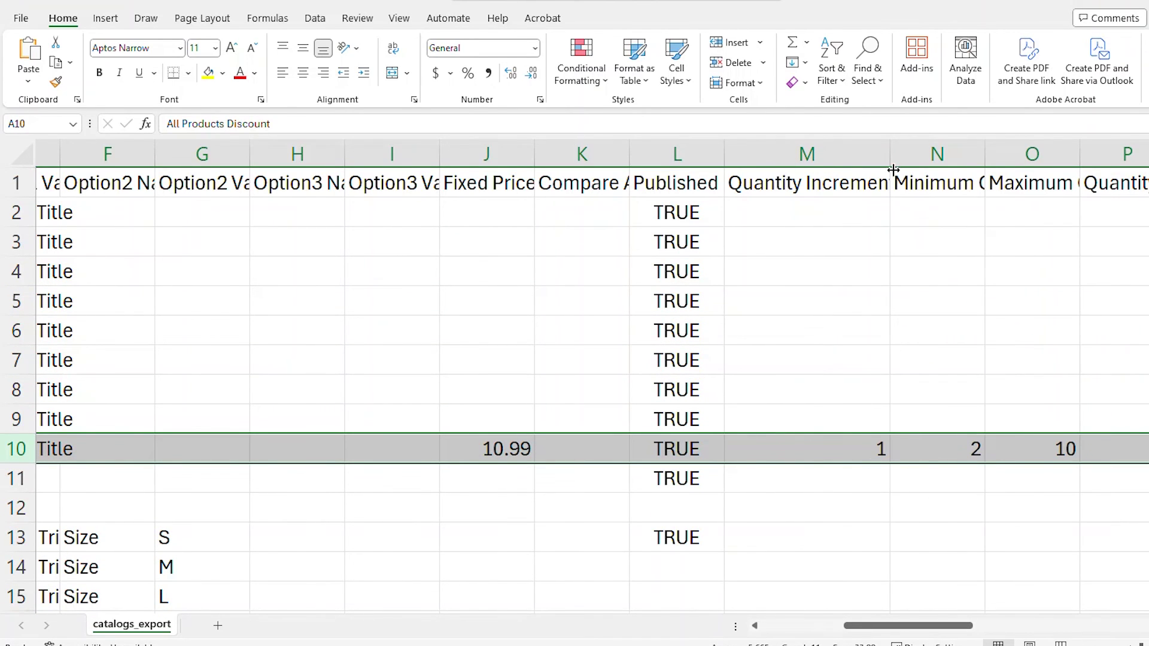
pyautogui.moveTo(985, 156); pyautogui.dragTo(1044, 157)
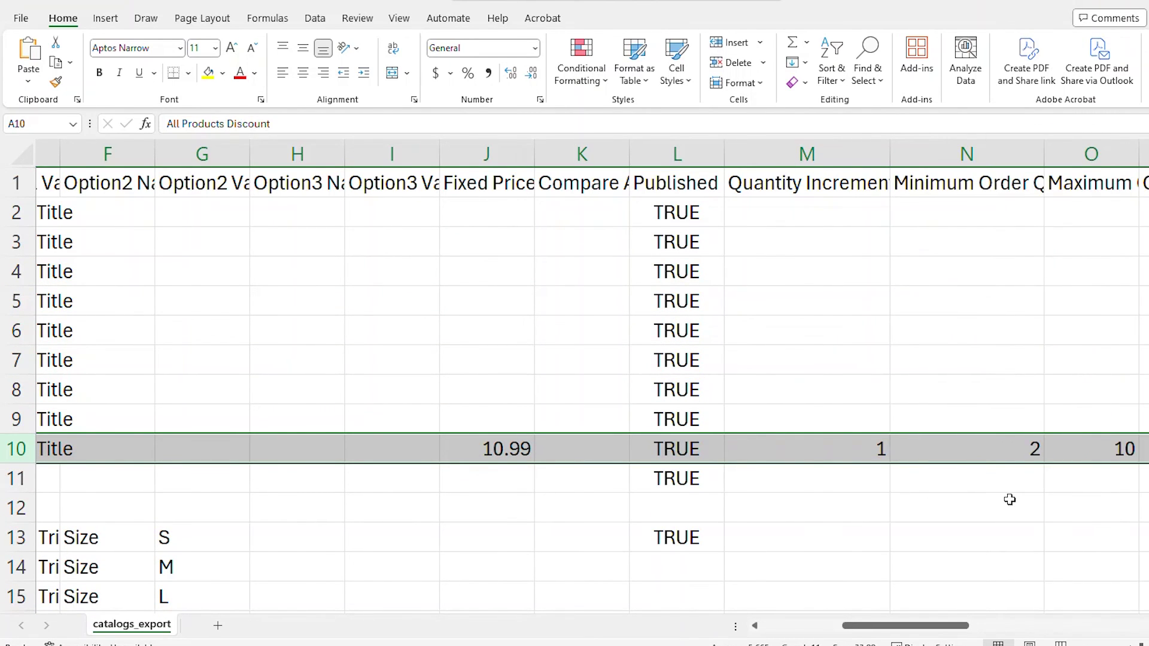
pyautogui.moveTo(905, 625); pyautogui.dragTo(957, 625)
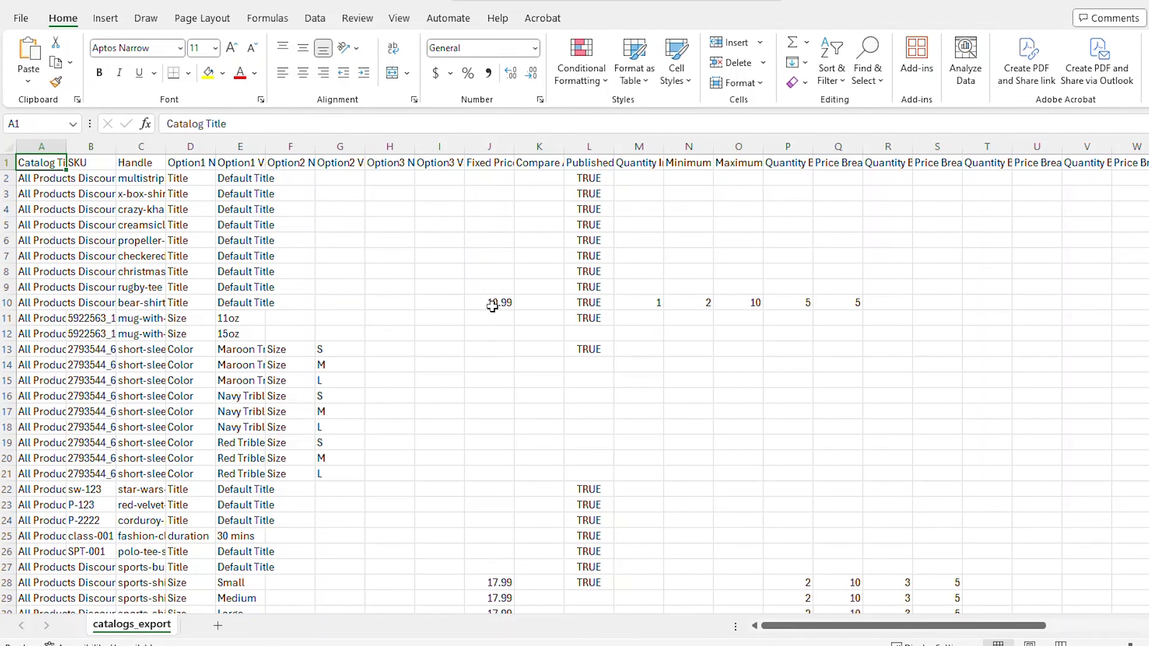
# - Change the bear shirt's fixed price in J10 from 10.99 to 9.99
pyautogui.click(491, 306)
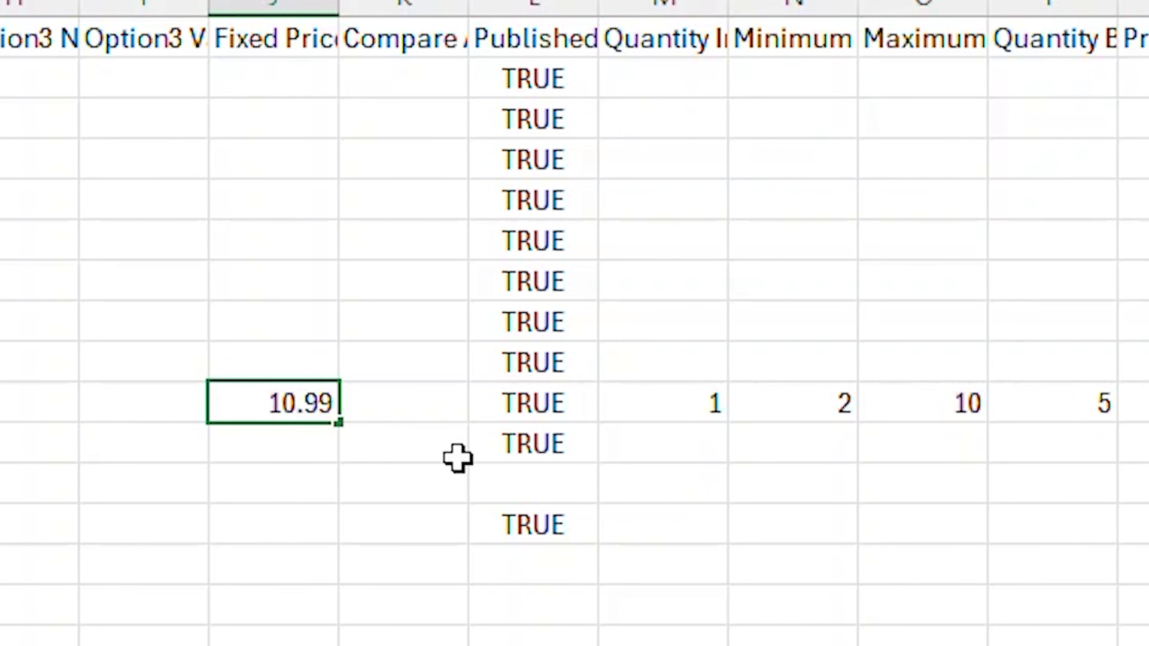
pyautogui.press('BackSpace')
pyautogui.press('BackSpace')
pyautogui.write('9')
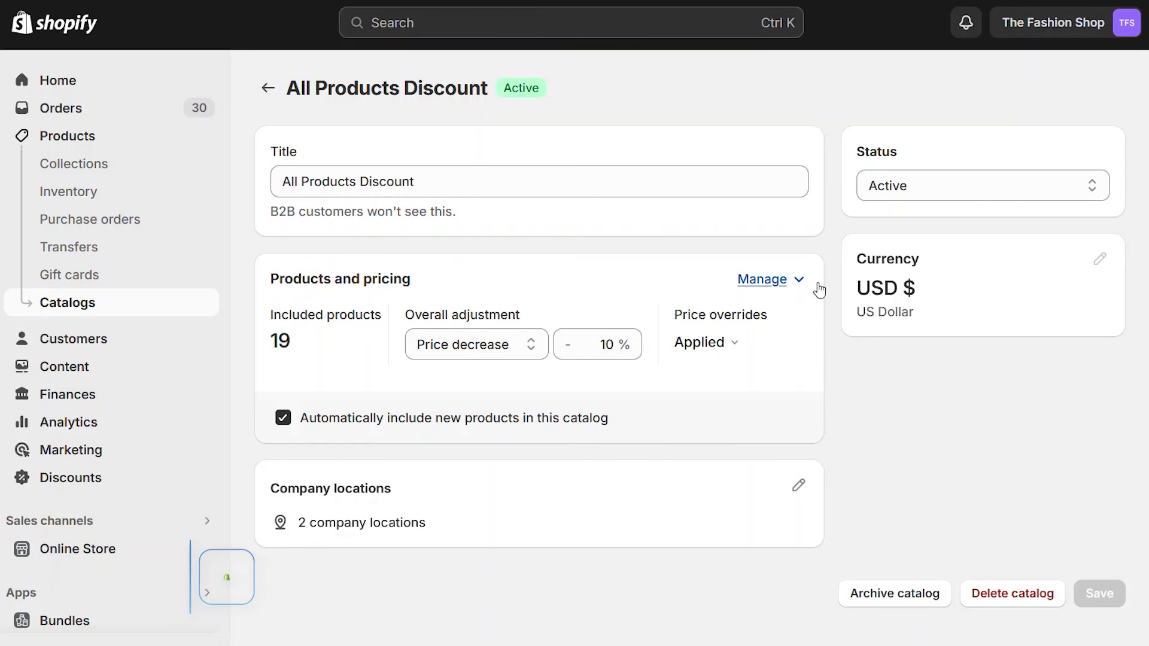
pyautogui.click(774, 279)
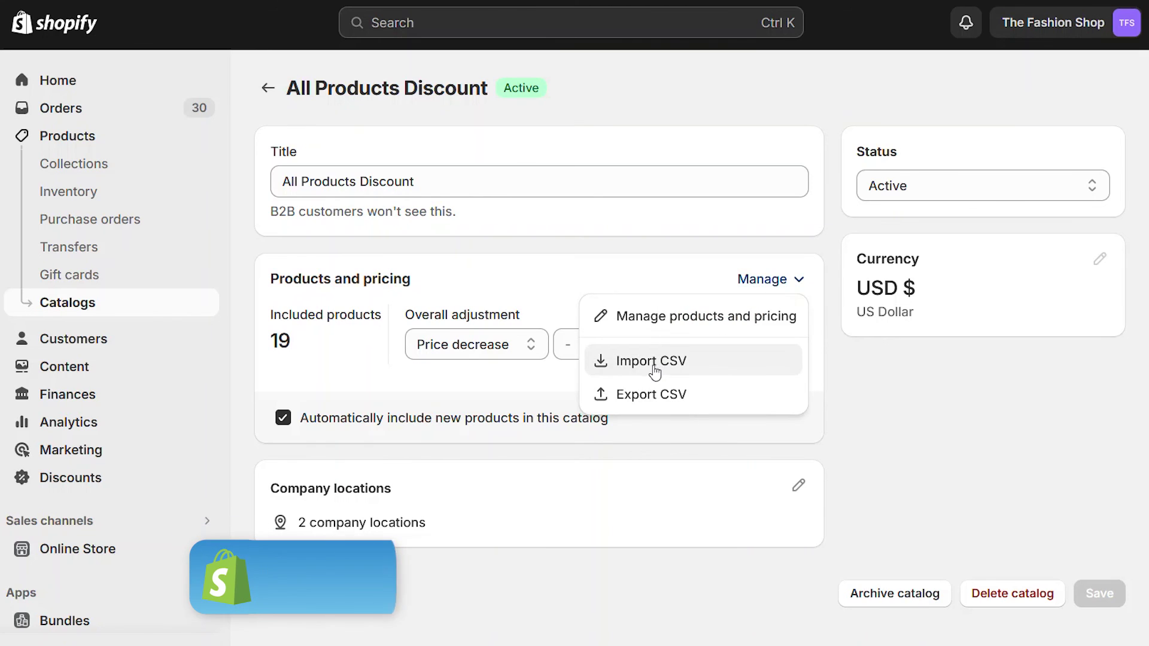
# - Add catalogs_export.csv, preview it, and confirm the import into All Products Discount
pyautogui.click(657, 366)
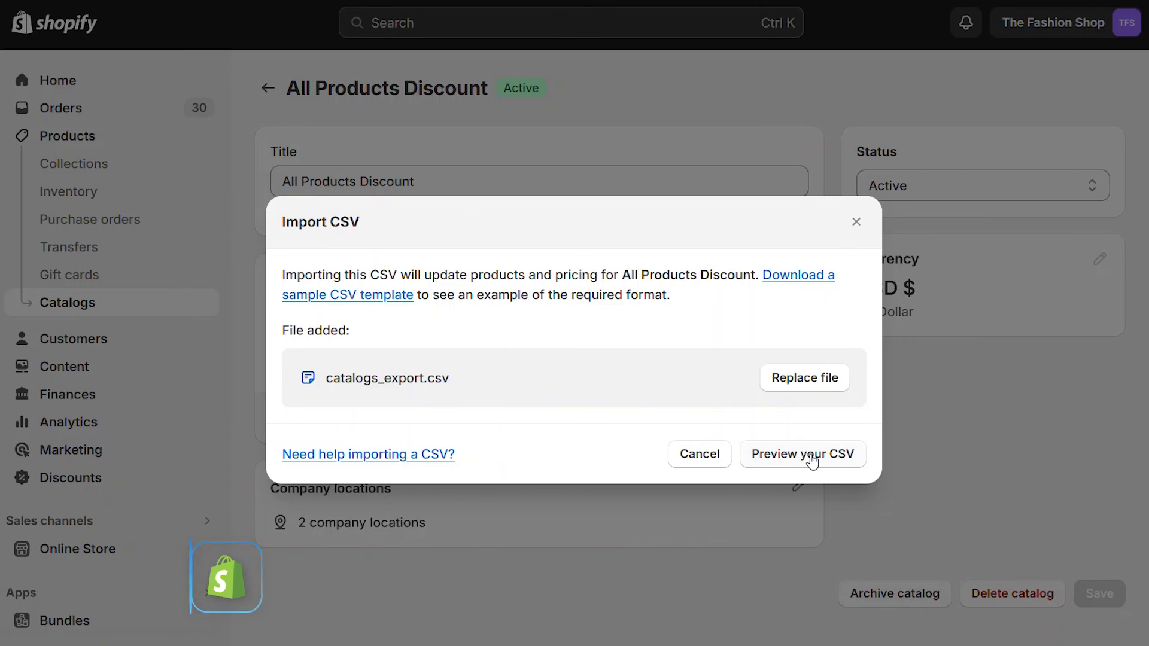
pyautogui.click(812, 459)
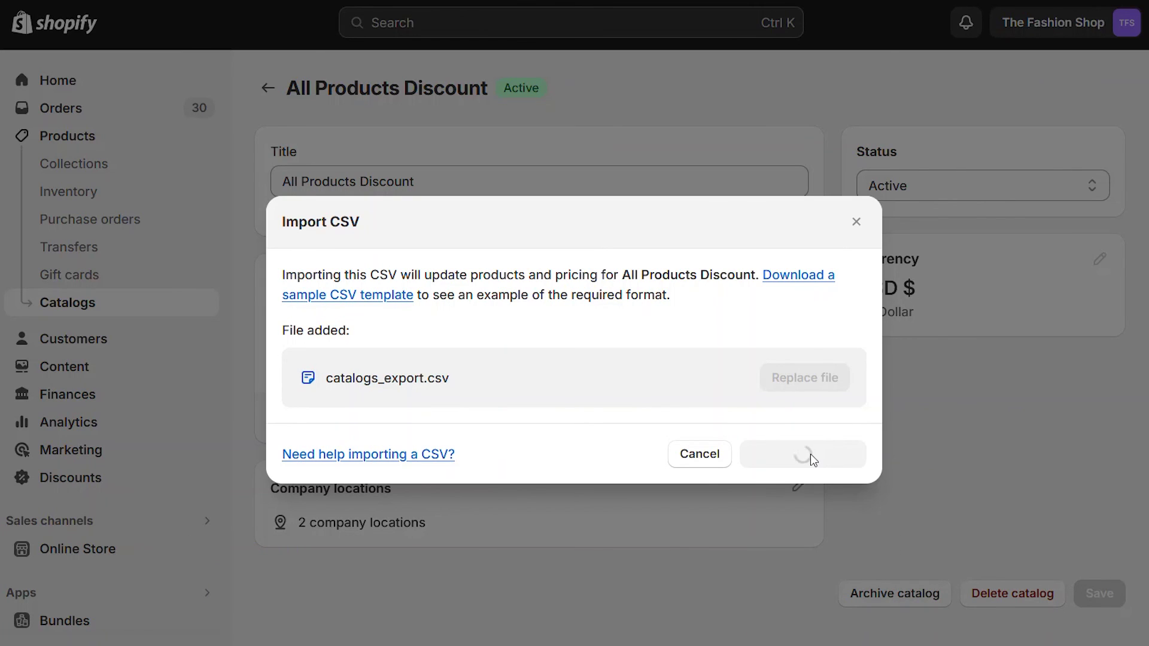
pyautogui.click(818, 502)
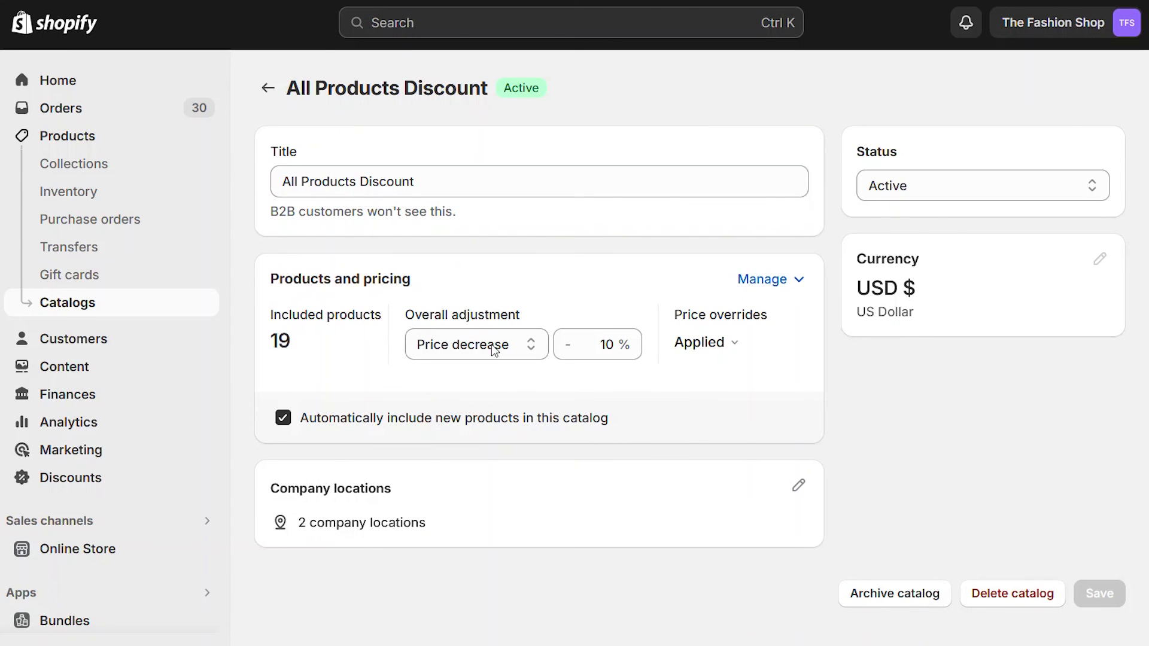
# - Open the catalog's Products and pricing list and confirm Bear Shirt is priced $9.99
pyautogui.click(762, 280)
pyautogui.click(682, 316)
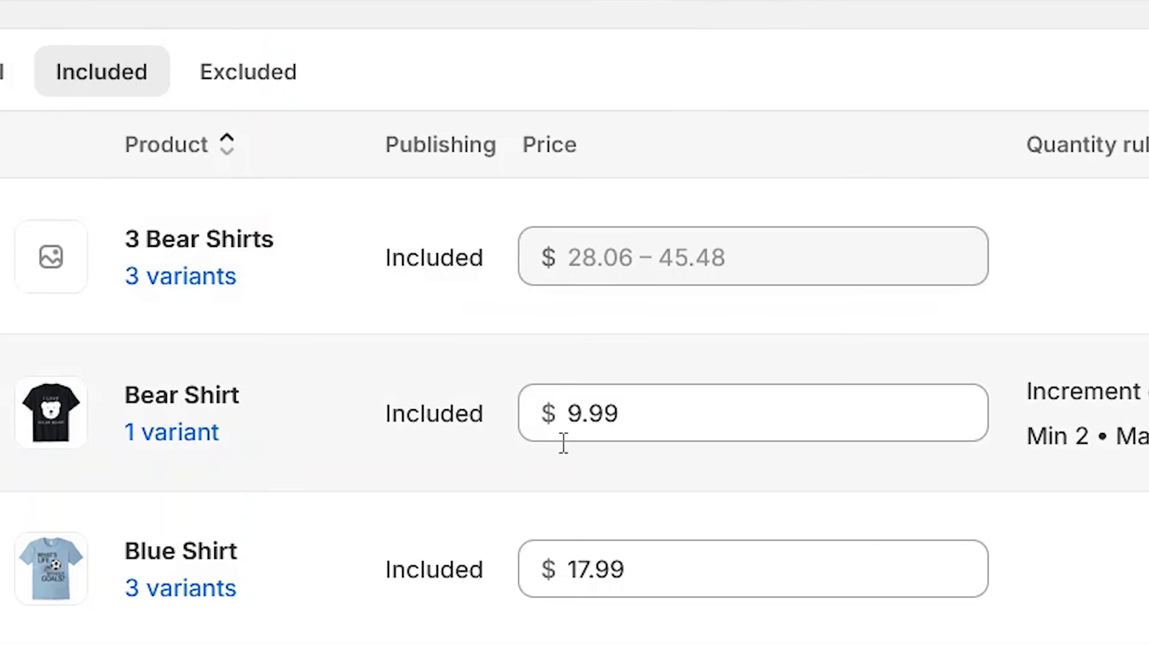
pyautogui.click(646, 410)
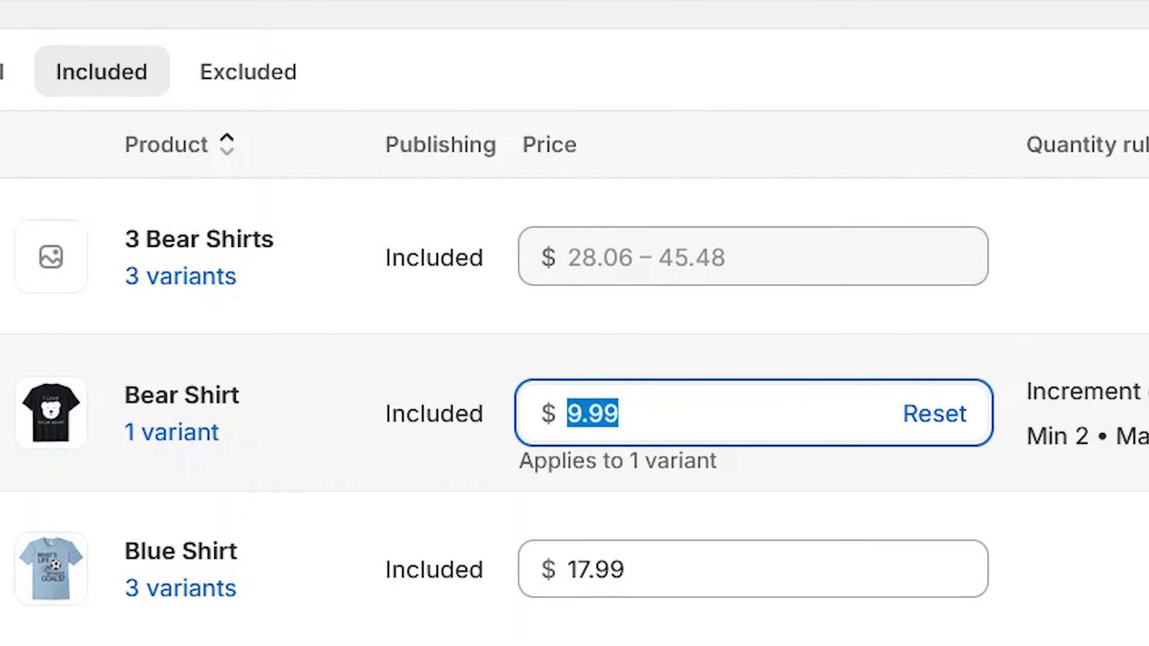